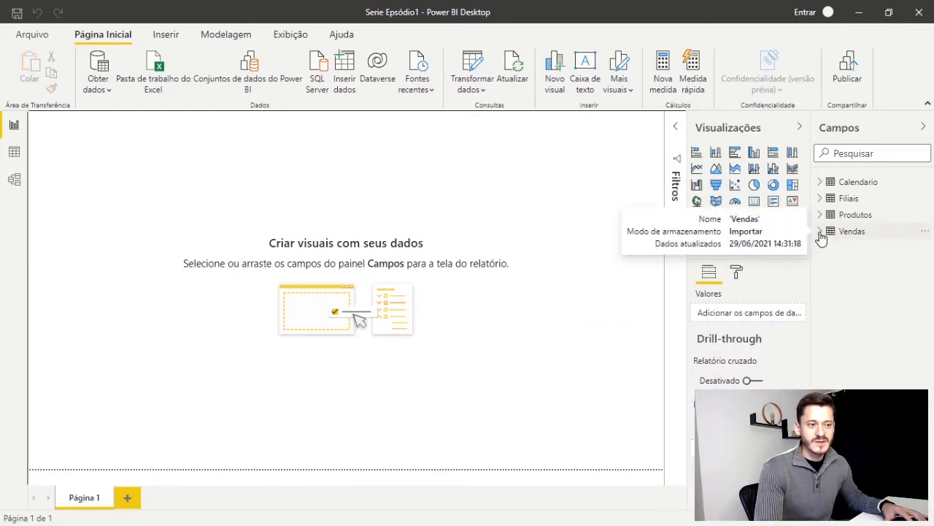
Examine the fields contained in the Calendario, Filiais, Produtos and Vendas tables, then collapse all four
click(819, 231)
click(820, 214)
click(819, 198)
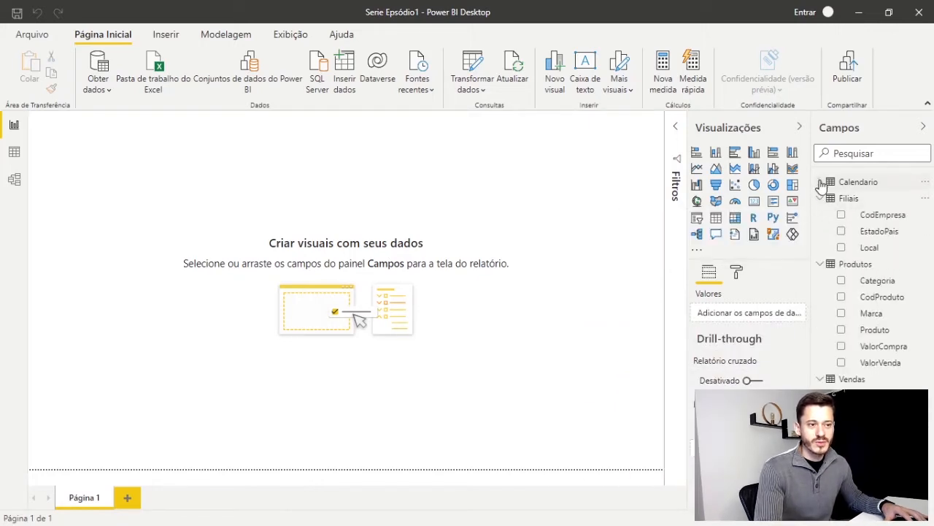
click(821, 183)
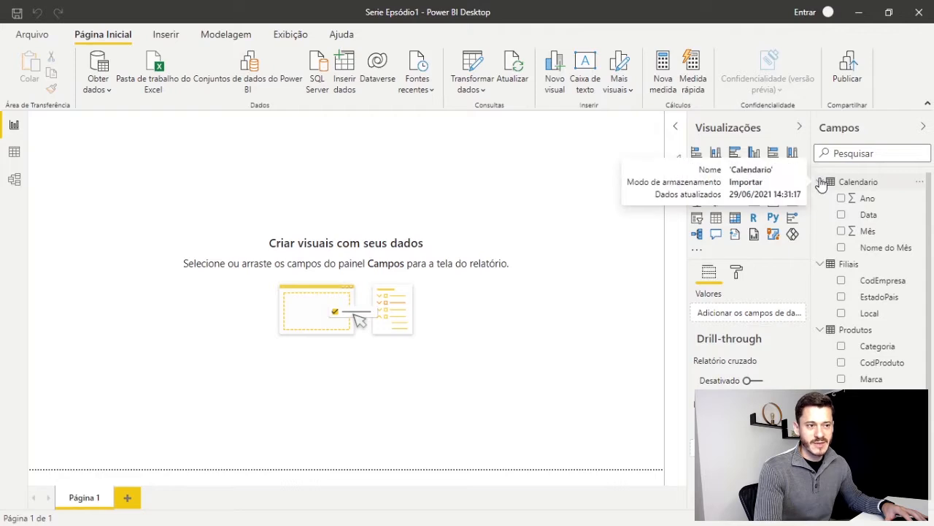
click(819, 182)
click(819, 198)
click(820, 215)
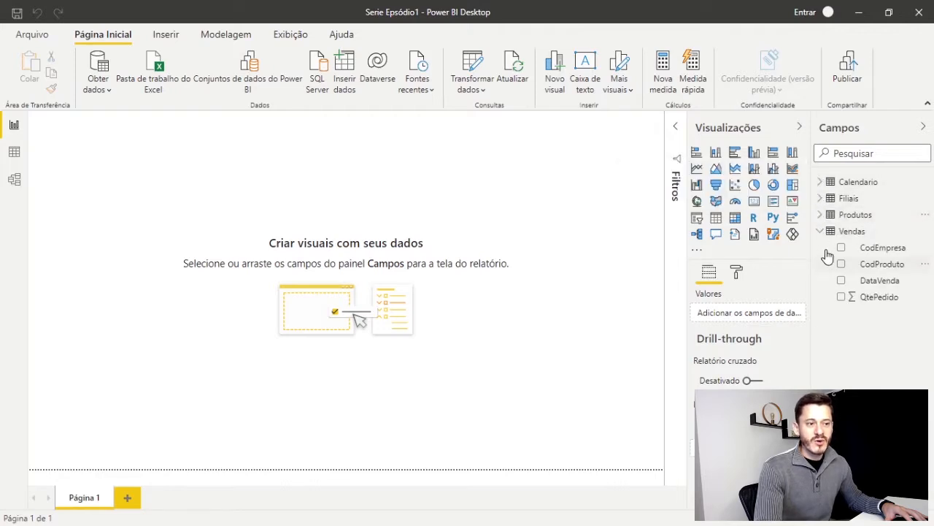
click(819, 231)
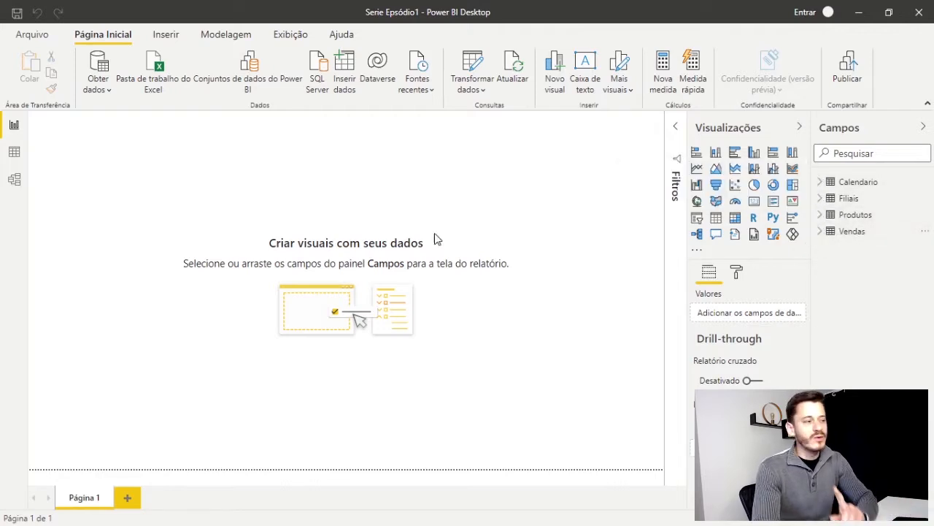
Show the data model diagram and shift the Filiais table slightly up and the Produtos table slightly right
click(14, 181)
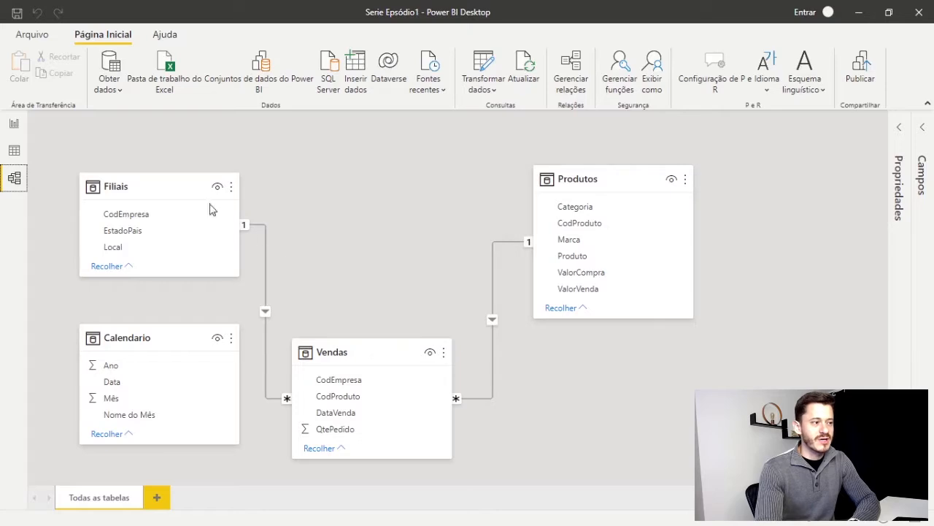
drag(177, 185, 168, 169)
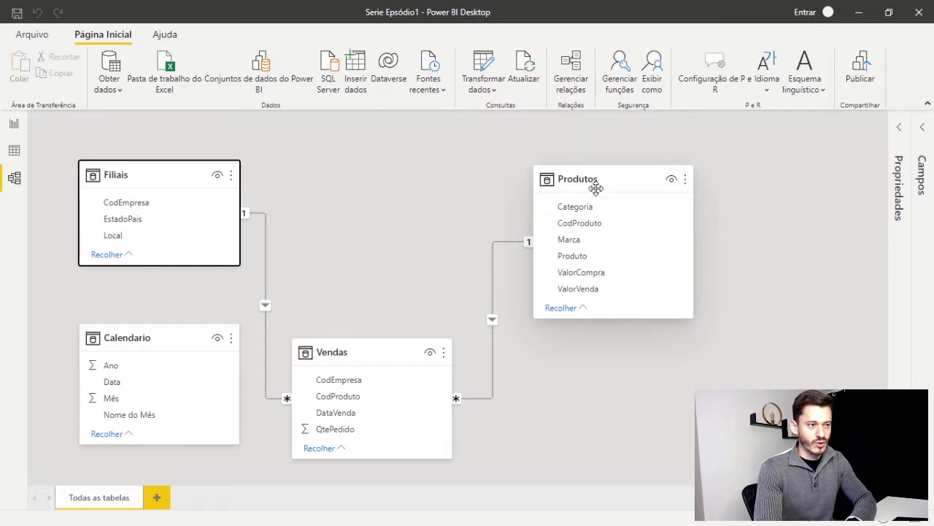
mouse_move(595, 178)
mouse_down()
mouse_move(615, 177)
mouse_move(600, 176)
mouse_up()
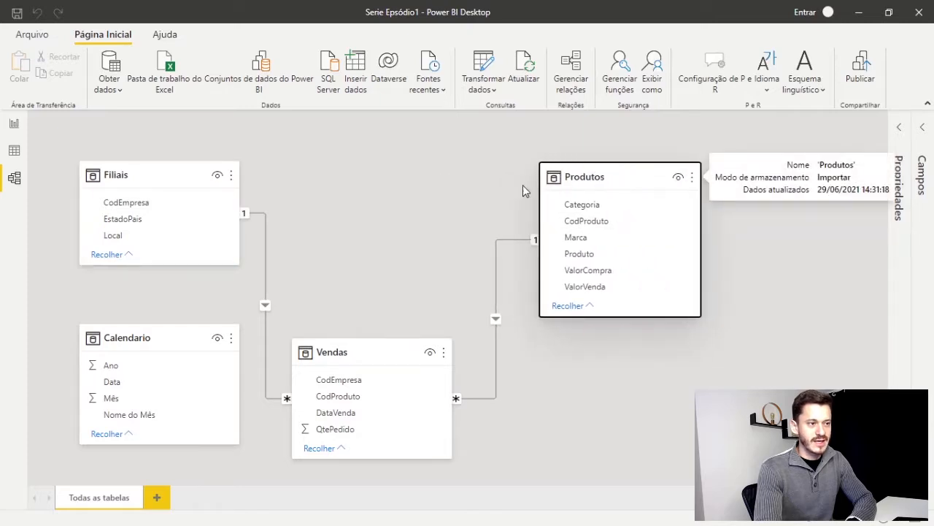
Examine the Produtos table's data, focusing on the CodProduto column
click(14, 150)
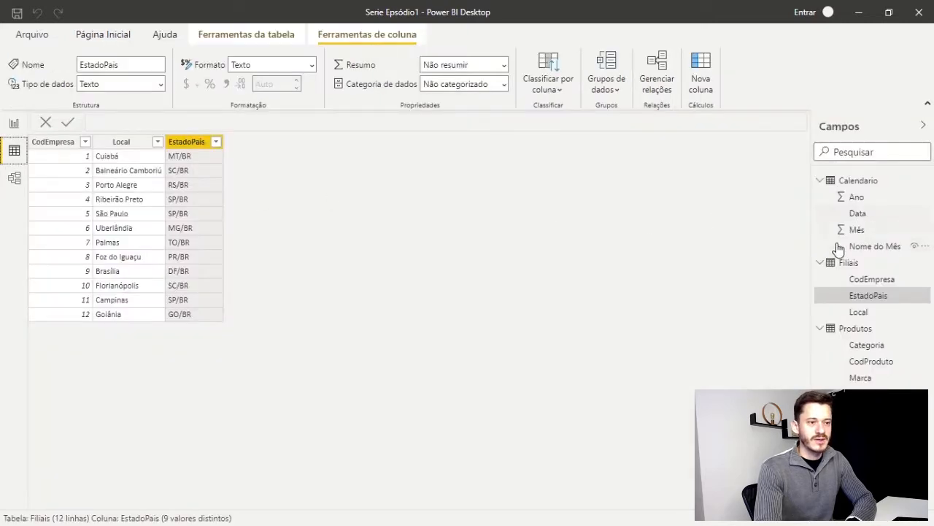
click(843, 330)
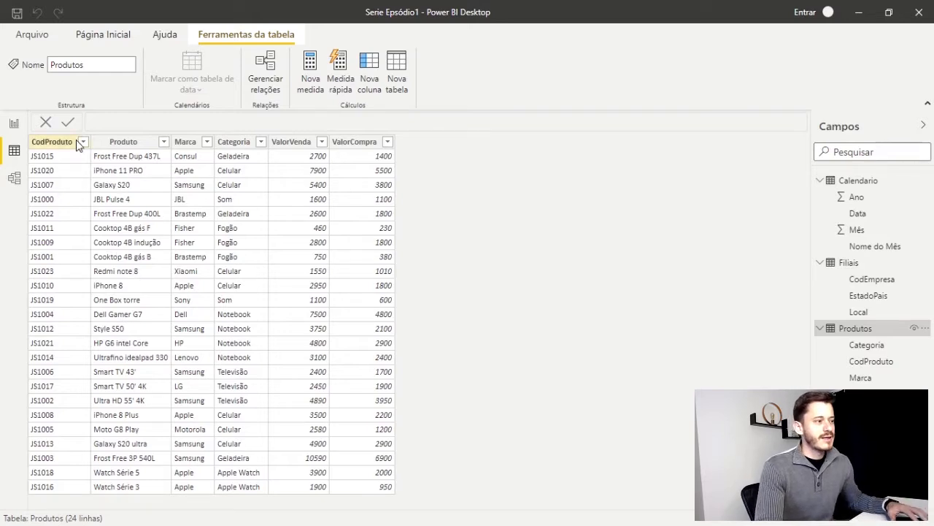
click(48, 143)
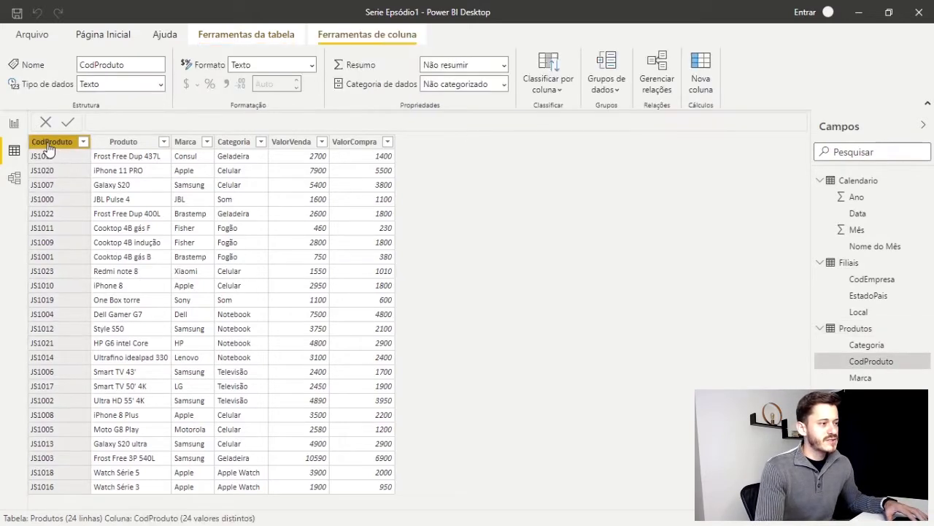
In the model diagram, place the Calendario table between Filiais and Produtos, directly above Vendas, and select its Data field
click(15, 177)
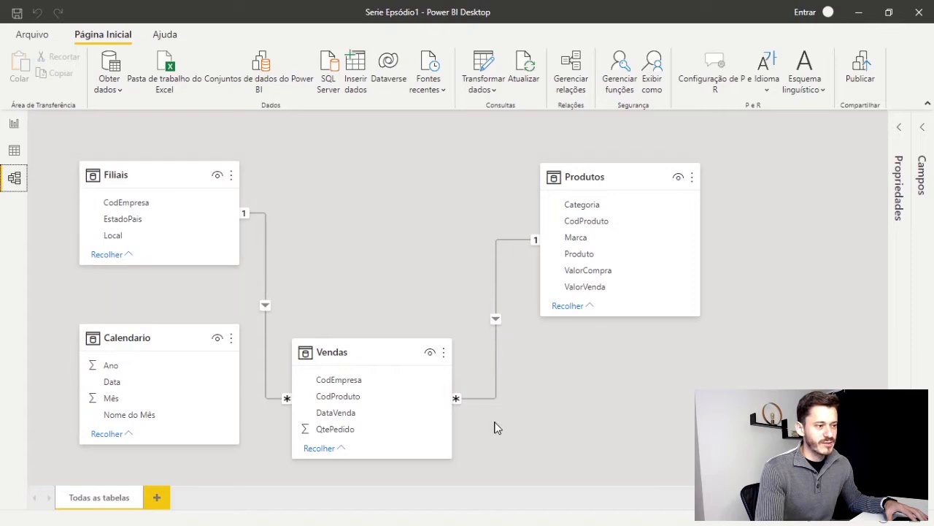
drag(124, 336, 336, 122)
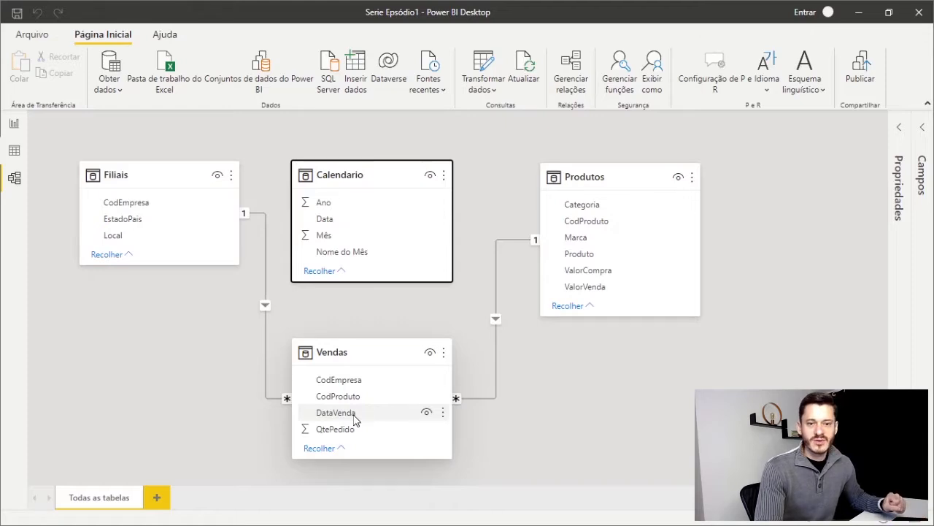
click(338, 227)
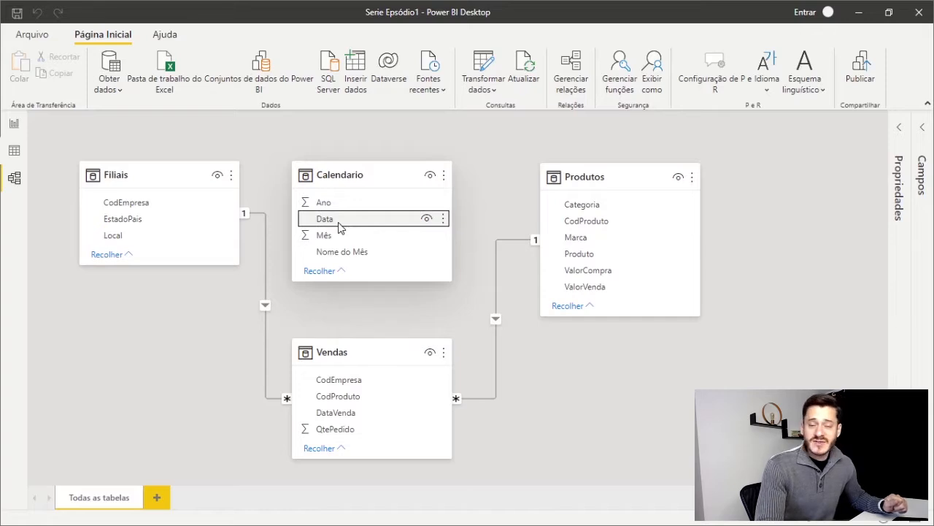
mouse_move(339, 227)
mouse_down()
mouse_move(302, 215)
mouse_move(361, 223)
mouse_move(333, 230)
mouse_up()
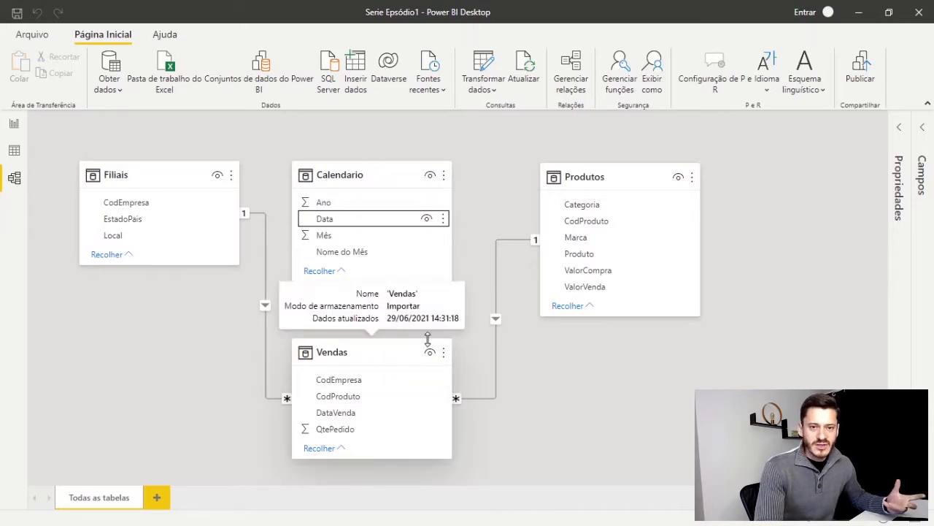
Compare the records of the Calendario and Vendas tables, focusing on the DataVenda and Data columns
click(14, 150)
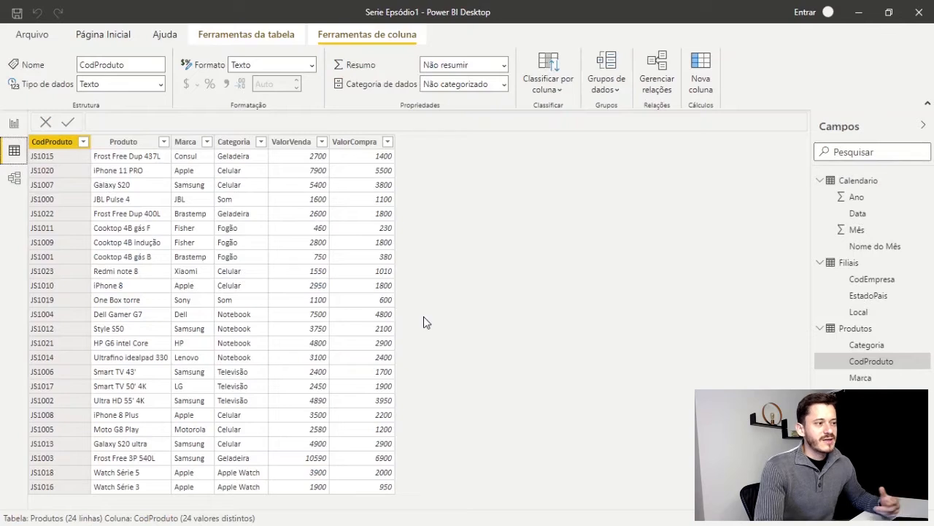
click(854, 183)
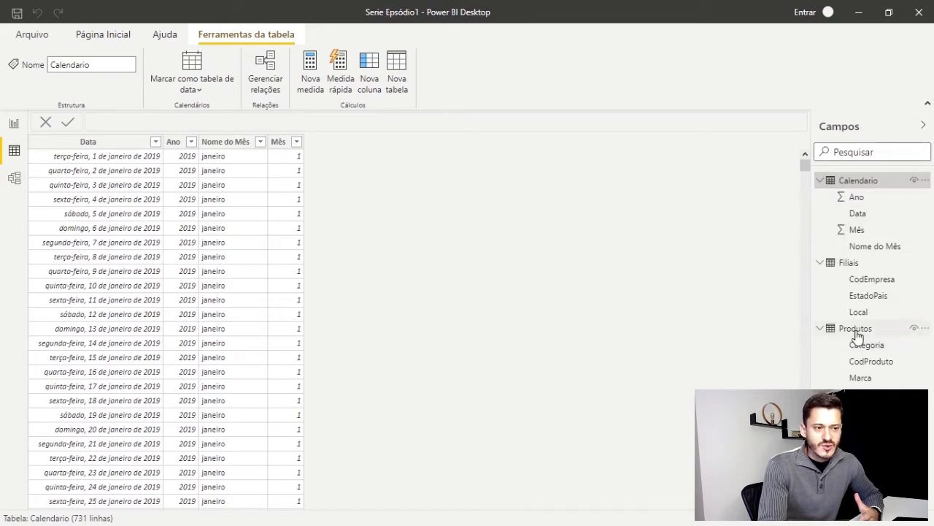
click(856, 443)
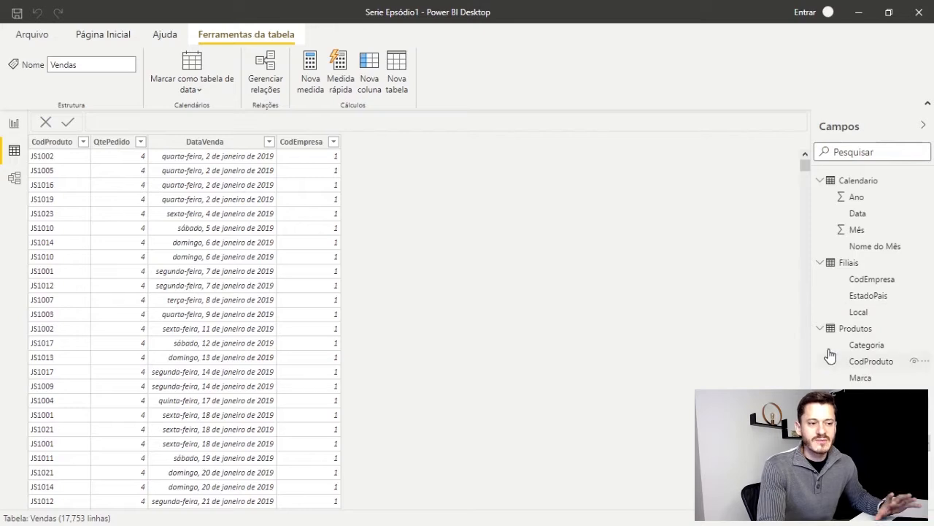
click(217, 144)
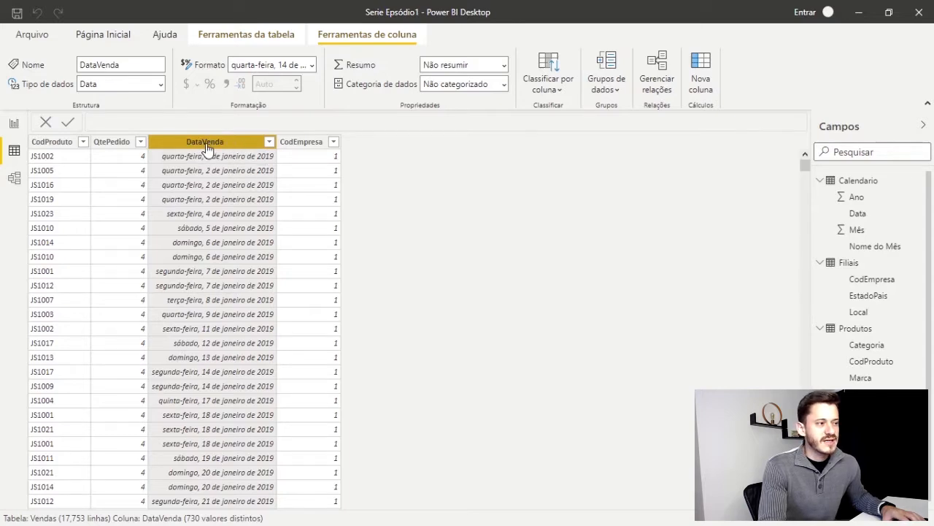
scroll(872, 280, down, 1)
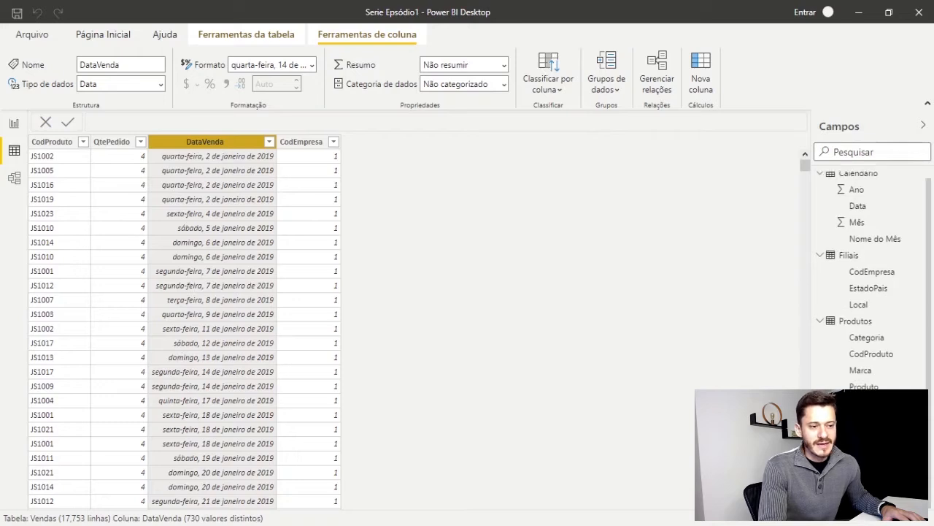
scroll(849, 267, up, 1)
click(852, 182)
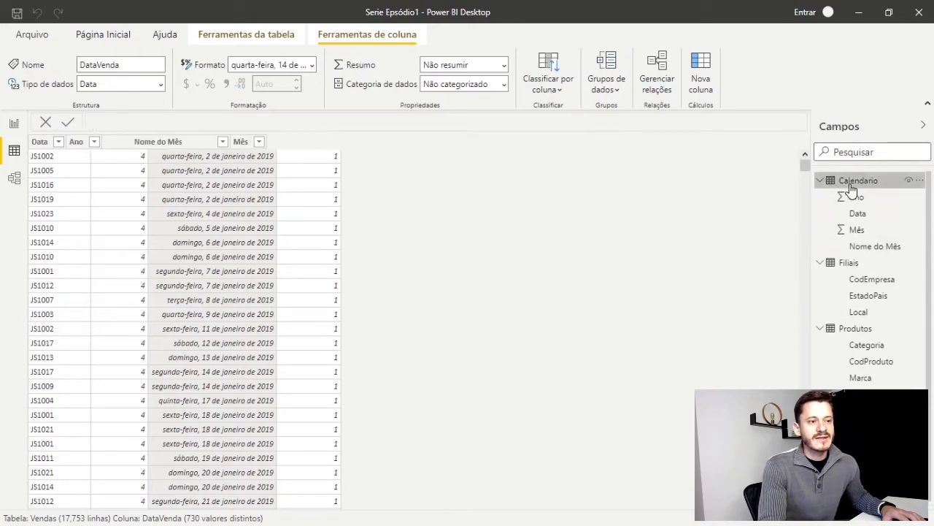
click(104, 144)
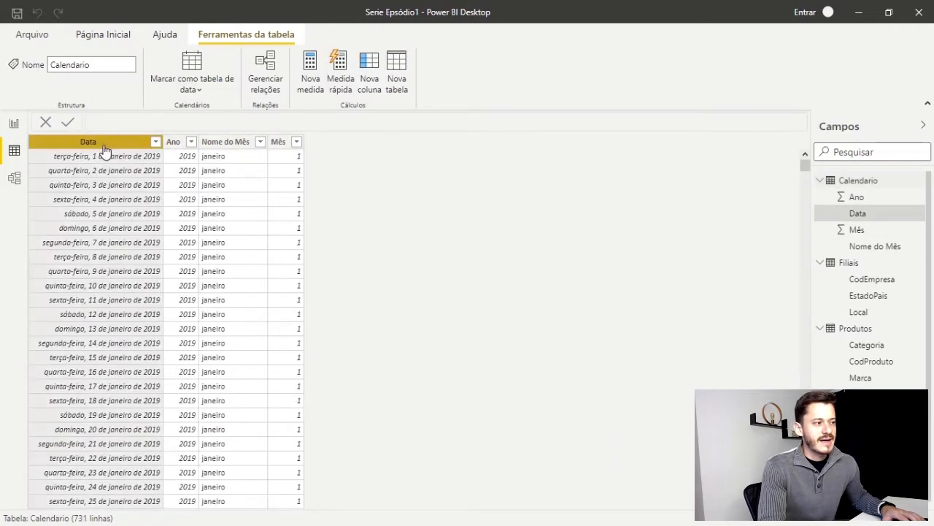
Create a relationship in the model diagram from Calendario's Data field to Vendas' DataVenda field
click(15, 179)
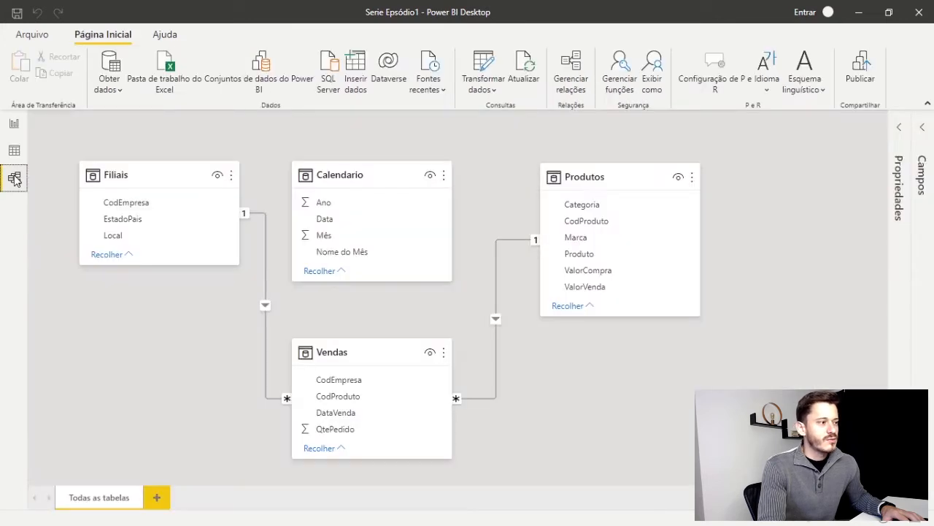
click(336, 223)
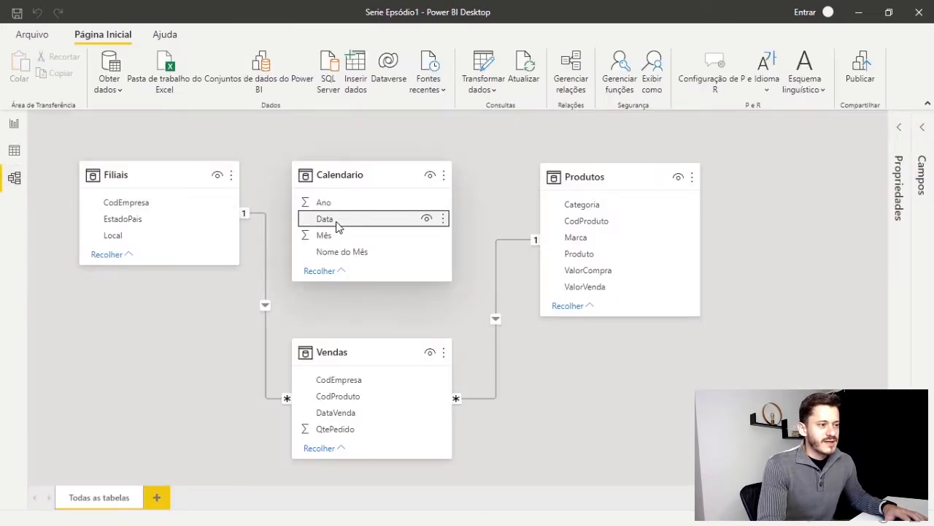
drag(338, 227, 343, 423)
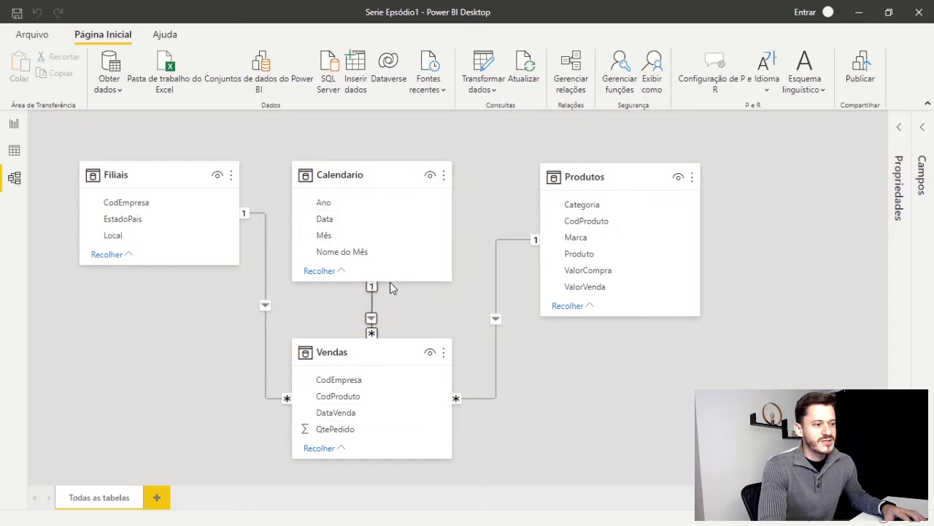
Review and accept the settings of the Calendario–Vendas relationship, and shift the Calendario table slightly right in the diagram
double_click(372, 321)
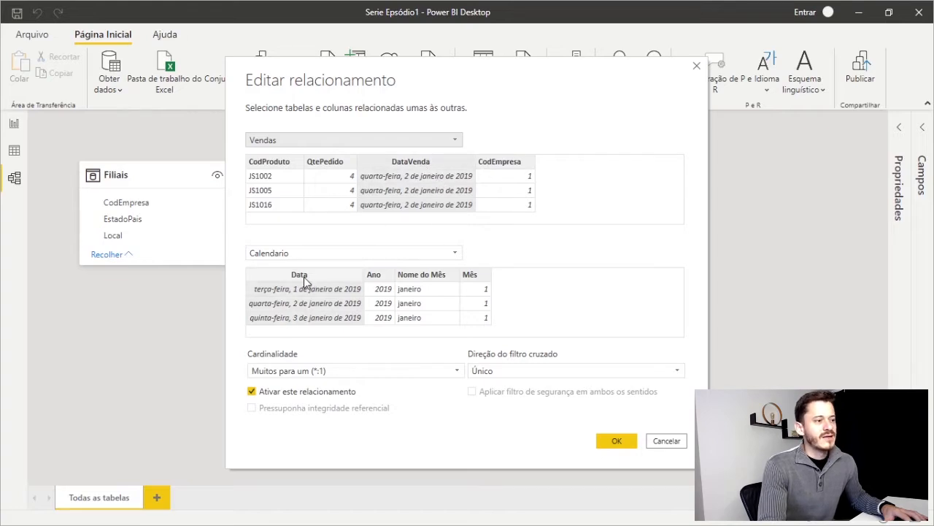
click(619, 441)
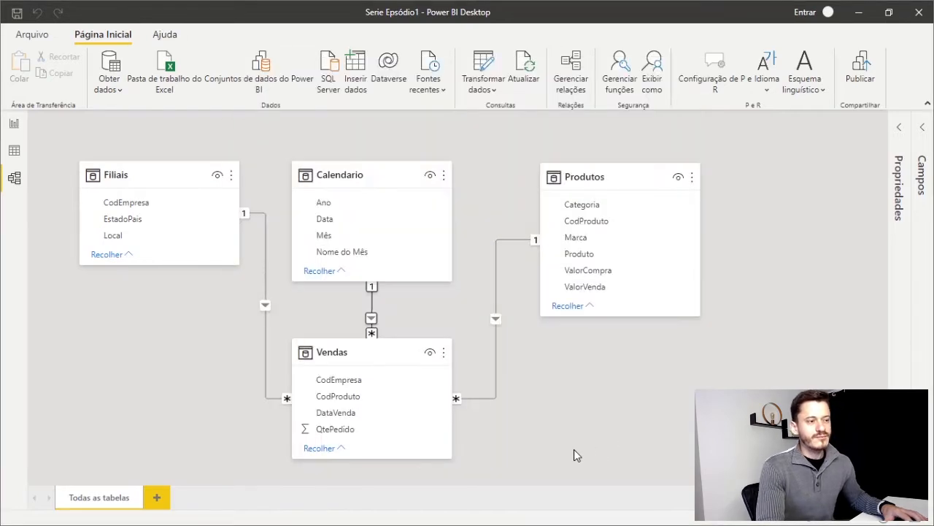
drag(380, 177, 393, 177)
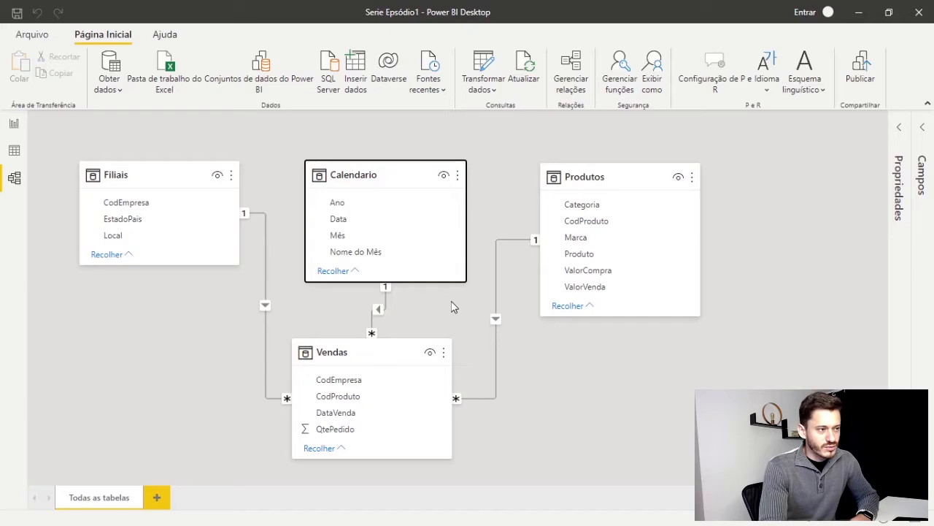
Return to the report canvas and expand the Vendas table to examine its fields
click(14, 125)
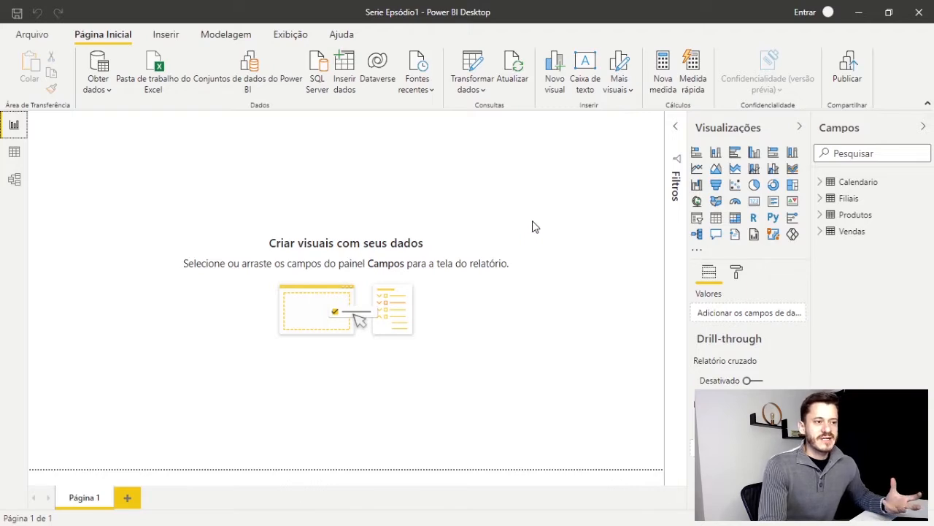
click(821, 232)
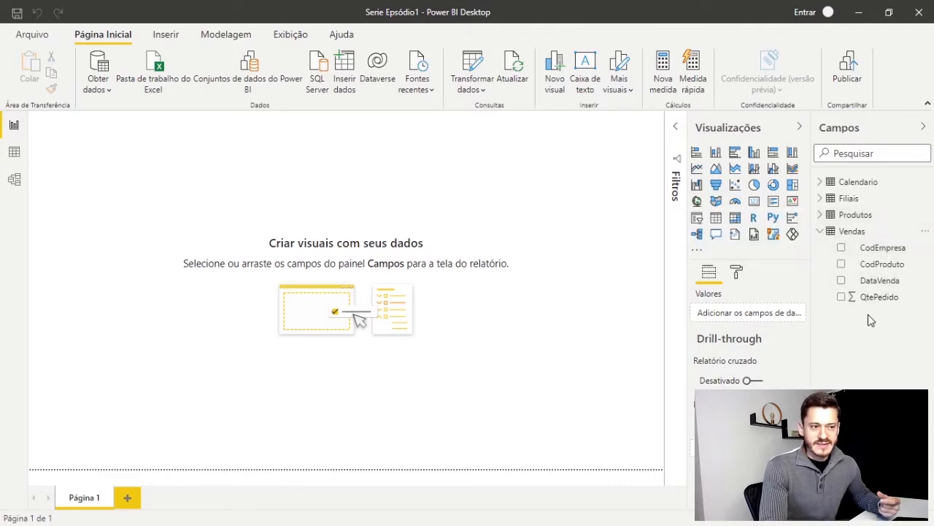
click(821, 232)
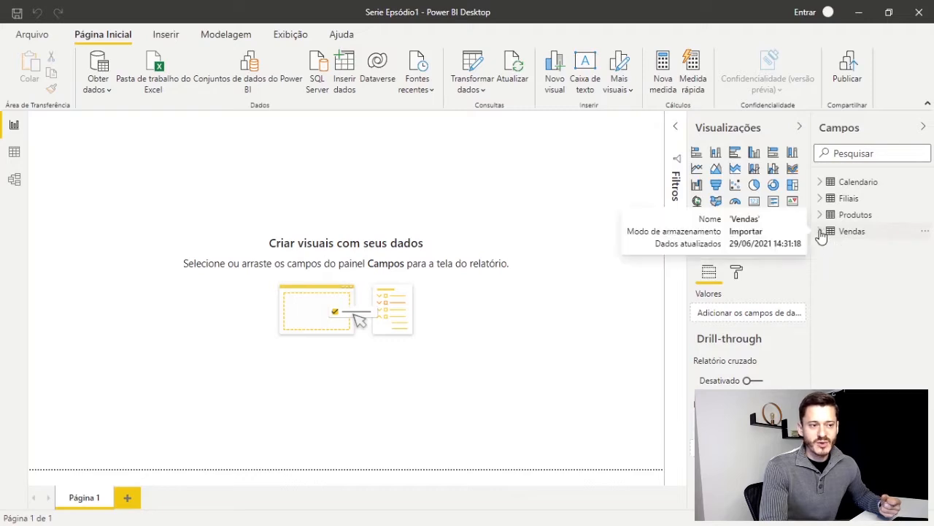
click(821, 232)
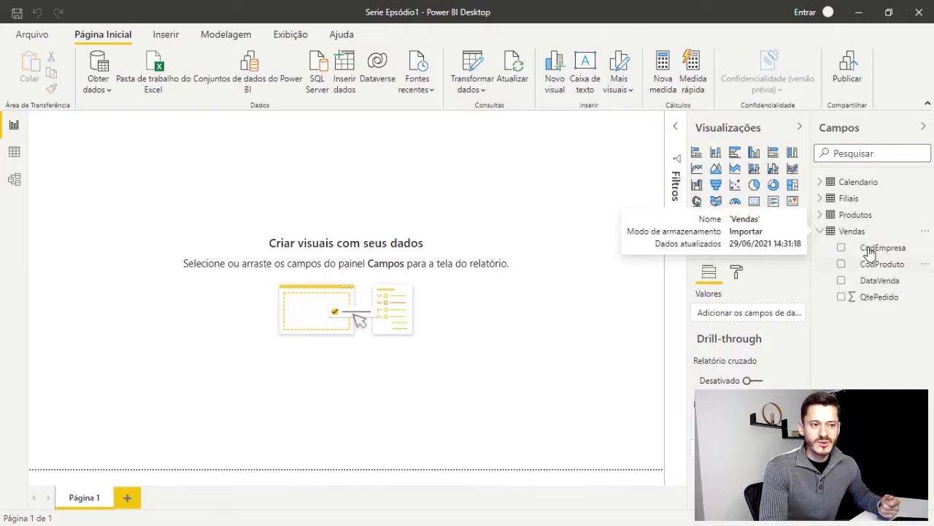
click(820, 231)
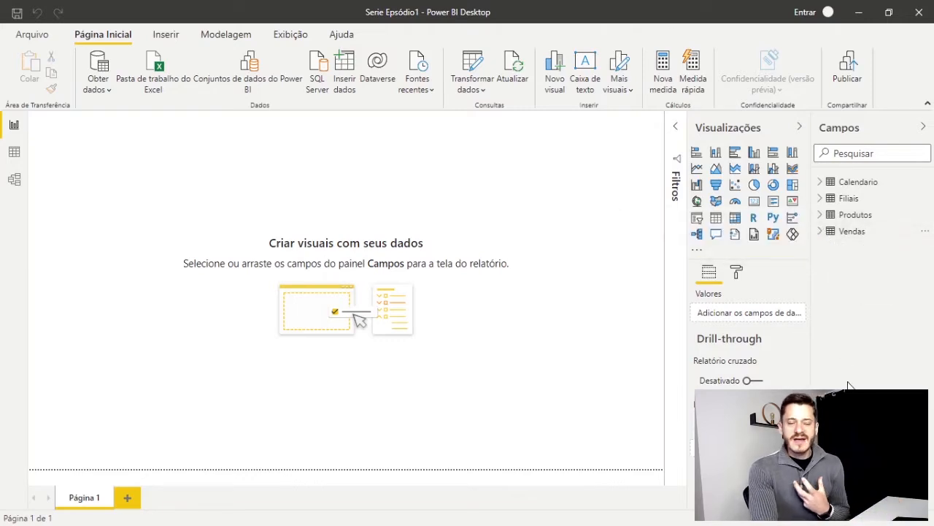
right_click(852, 252)
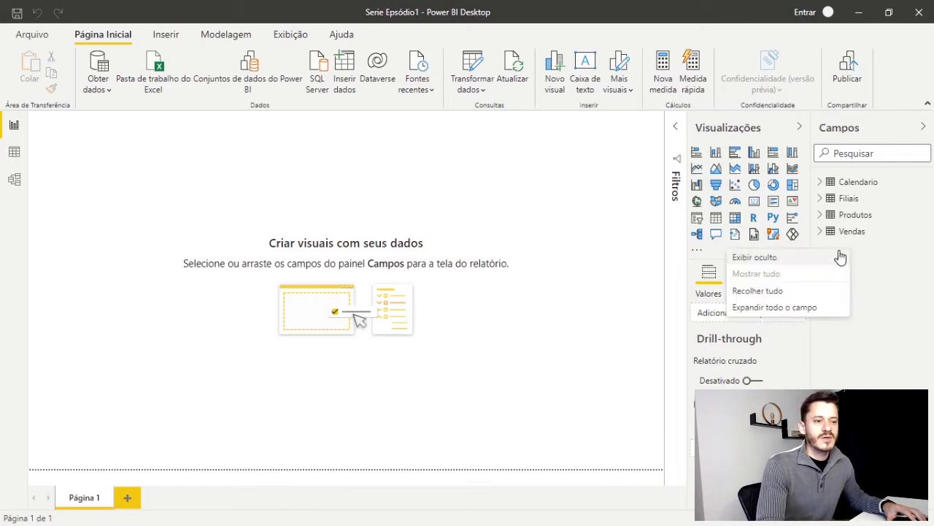
click(877, 258)
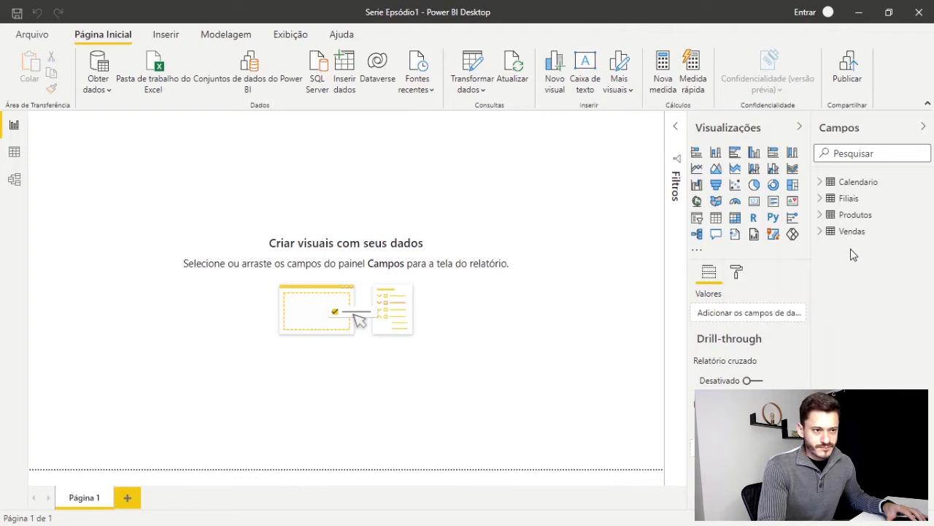
click(823, 233)
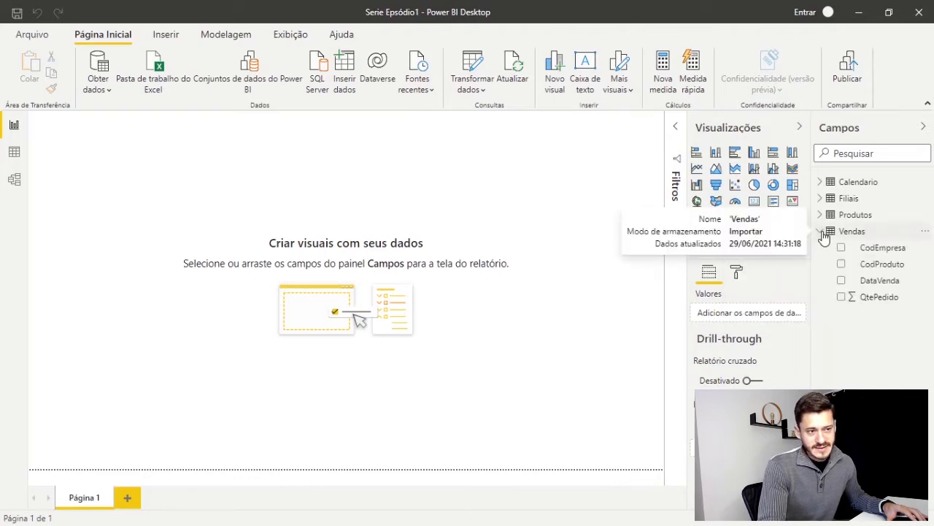
Create a new calculated table named Medidas with an empty formula, and expand it in the field list to check its contents
click(832, 232)
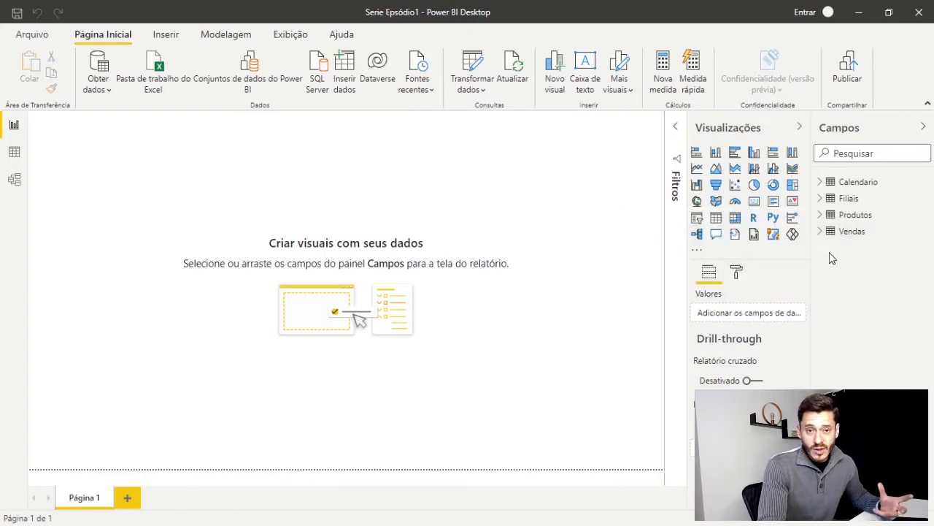
click(225, 38)
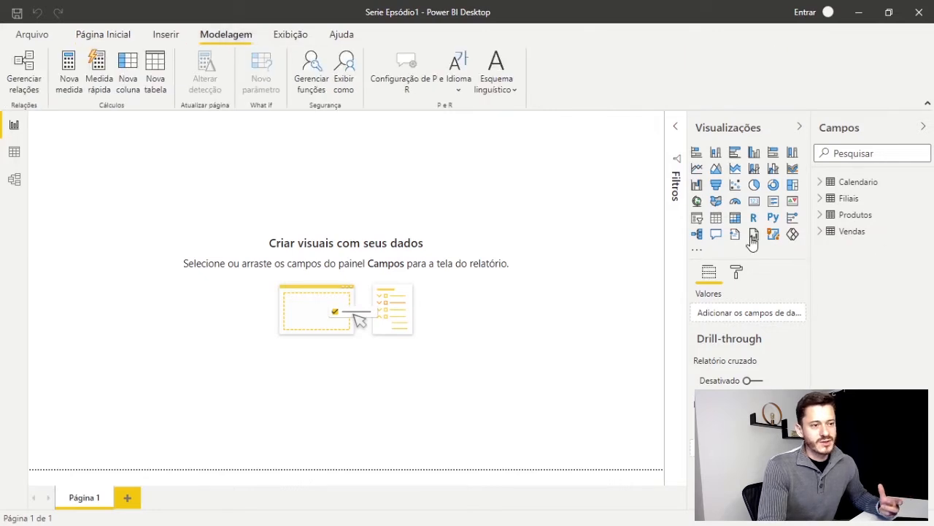
click(155, 66)
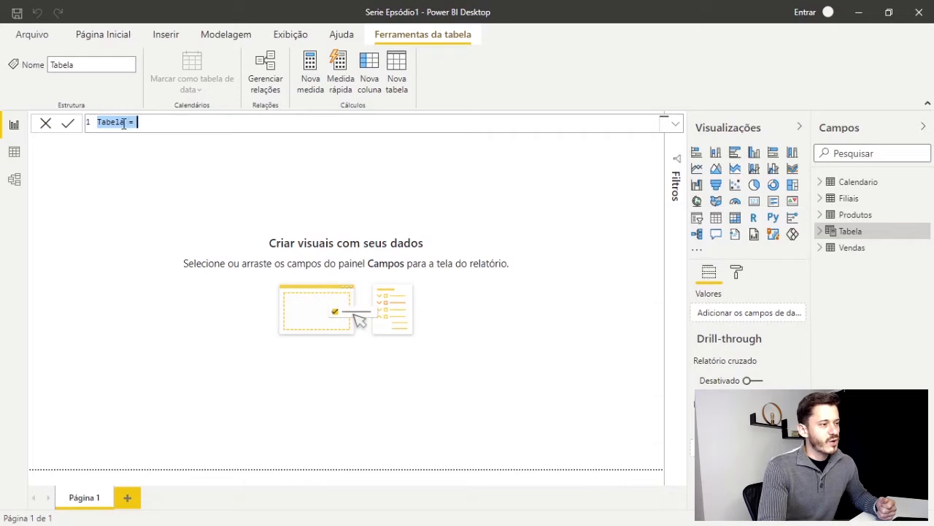
drag(124, 122, 97, 126)
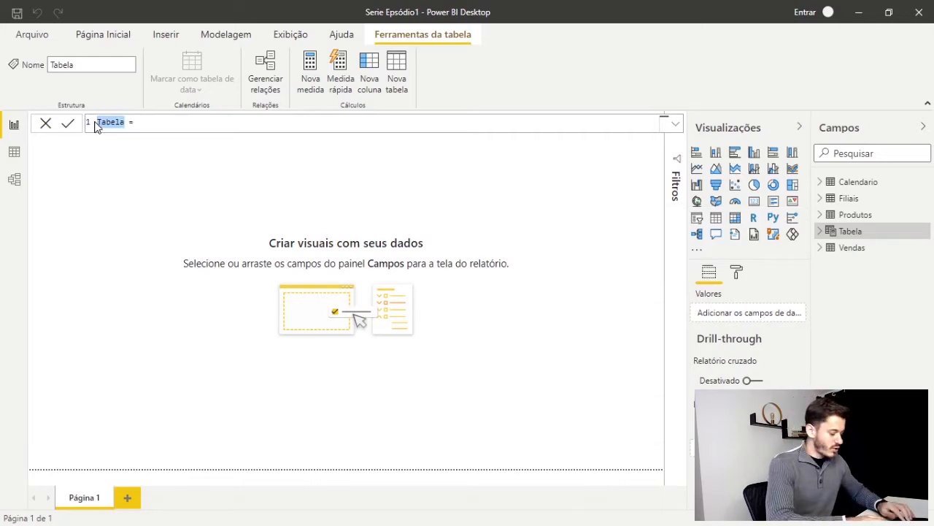
text(Medidas)
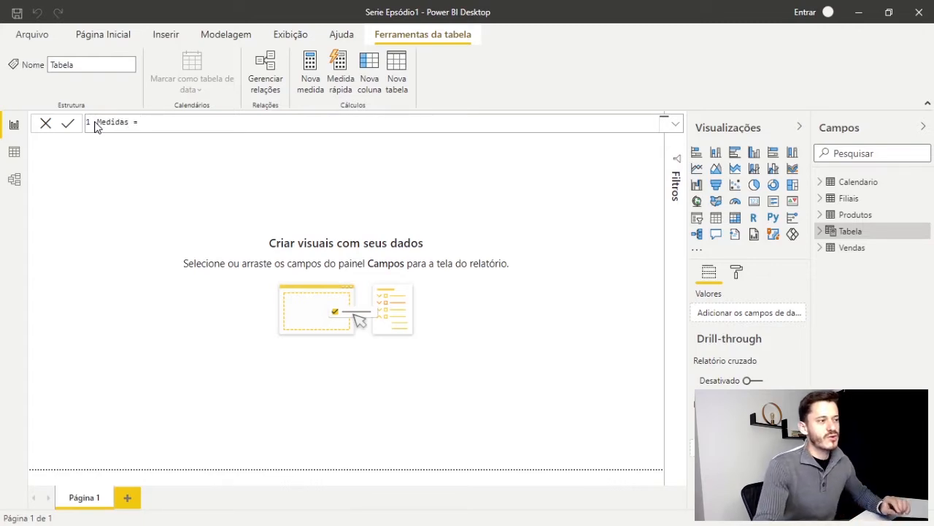
key(Return)
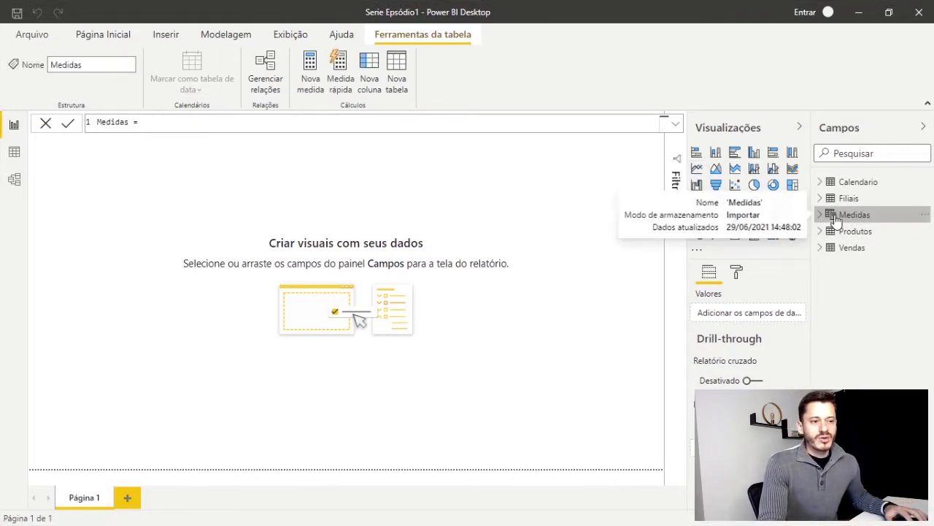
click(821, 215)
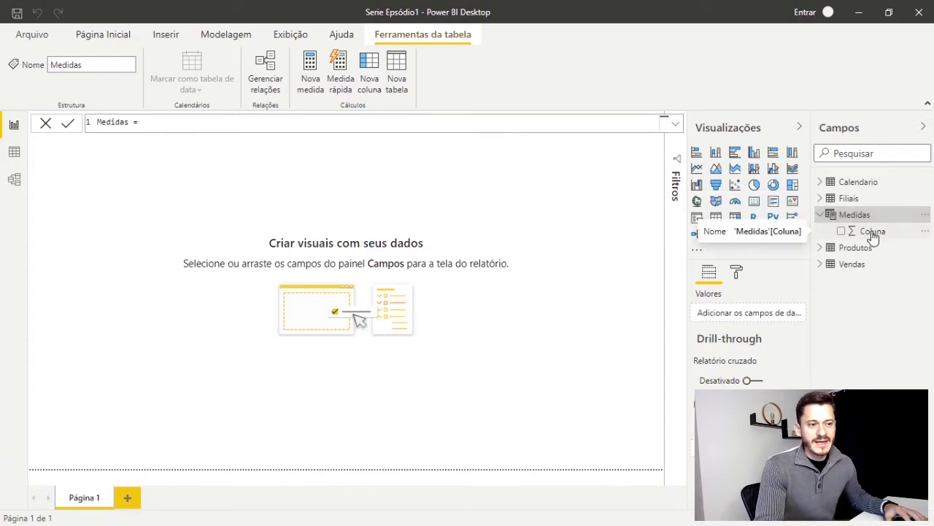
click(563, 250)
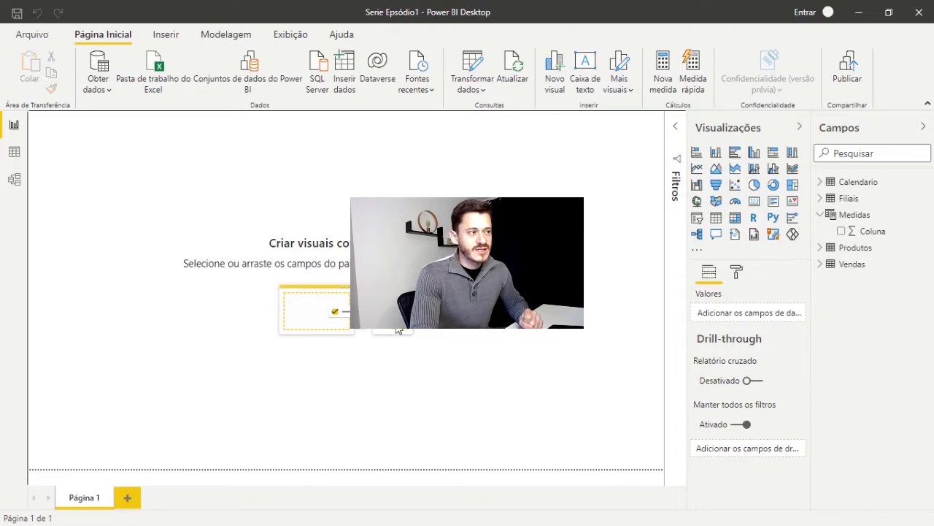
Examine the current theme's customization options for name and colors, text, visuals, border and page, leaving the theme unmodified
click(238, 36)
click(277, 35)
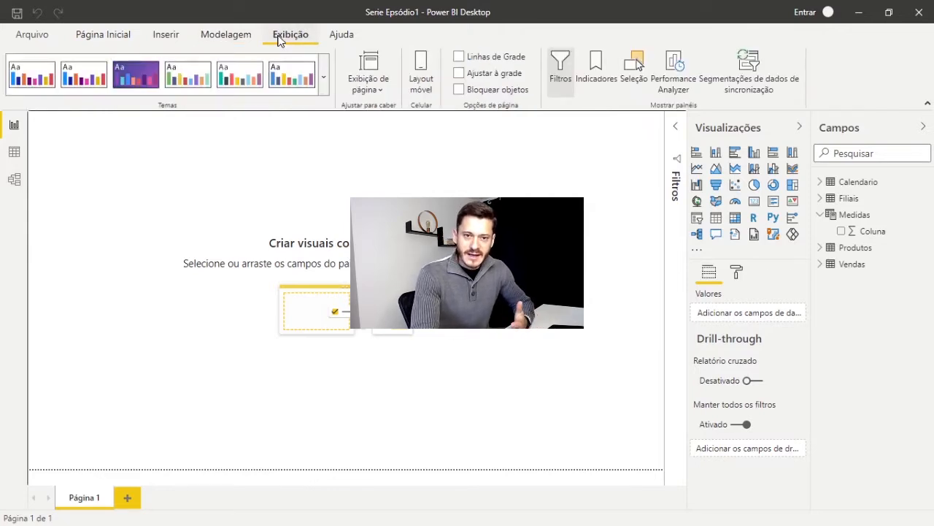
click(324, 73)
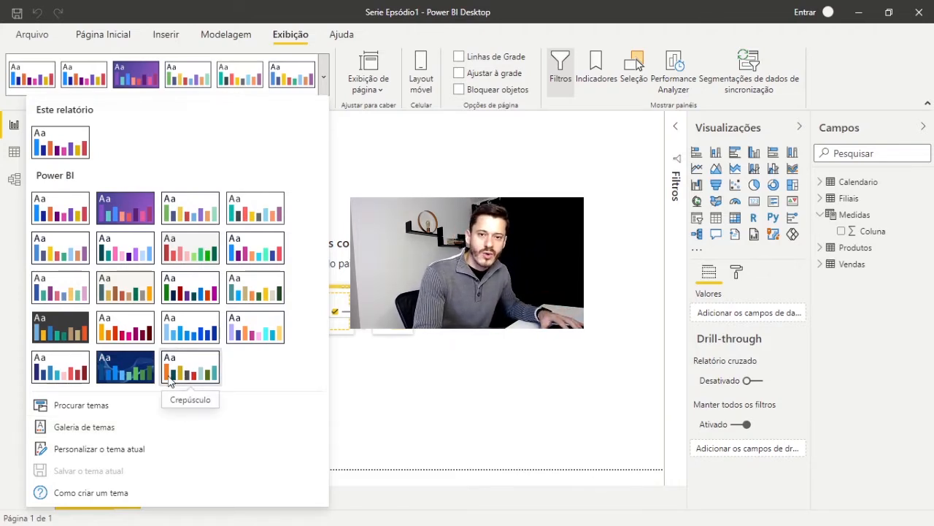
click(74, 457)
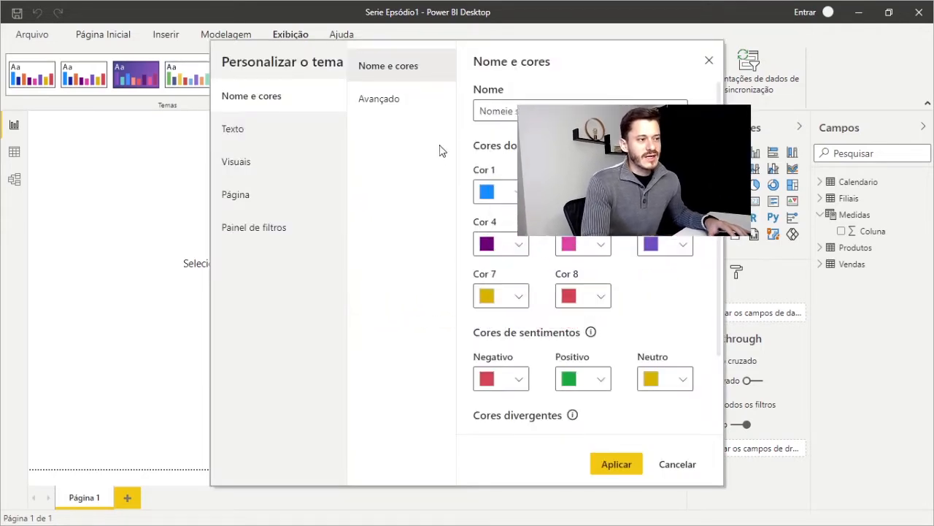
click(237, 131)
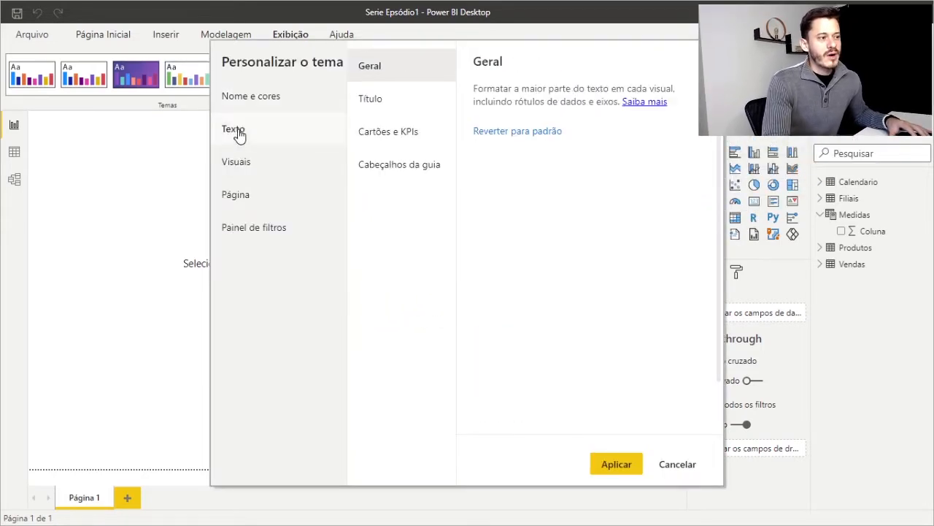
click(257, 169)
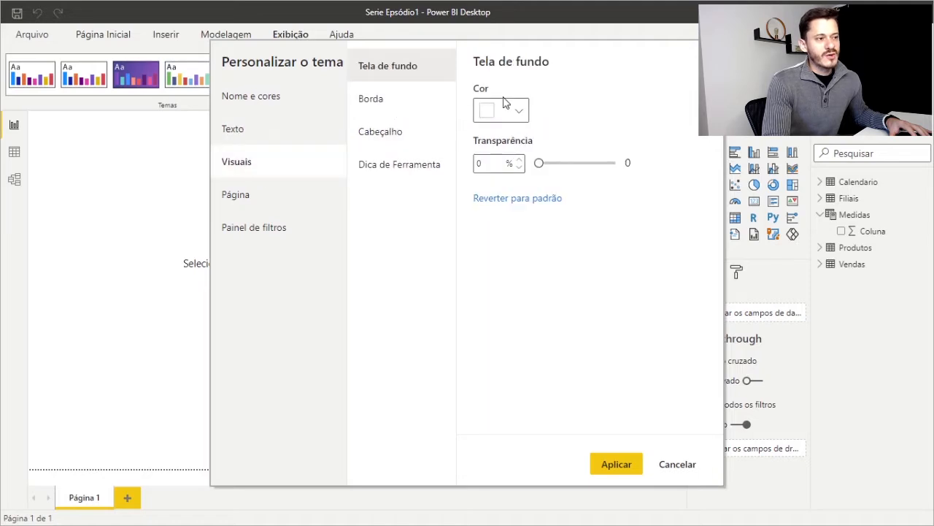
click(380, 106)
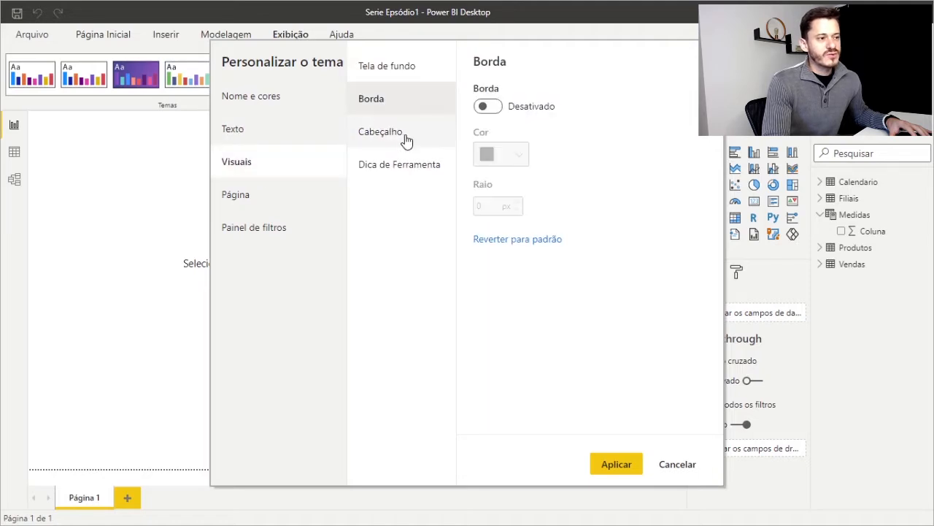
click(246, 197)
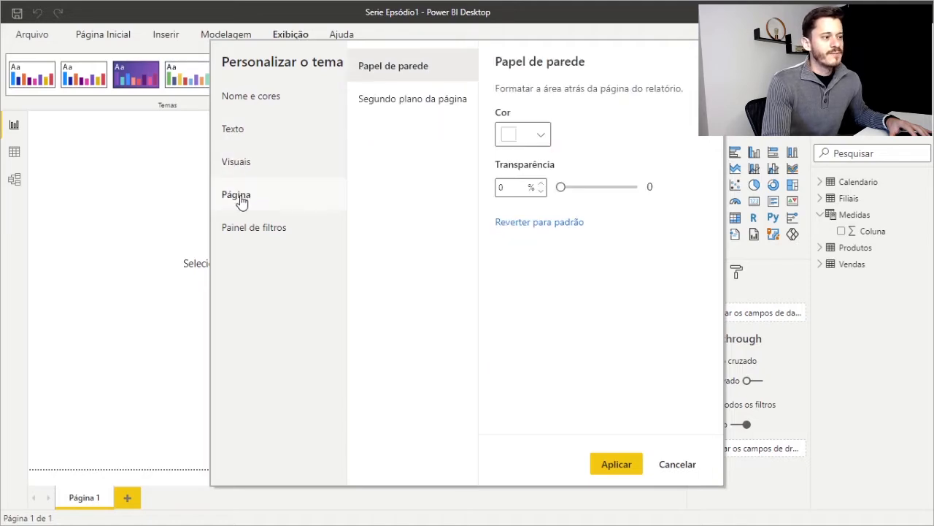
click(248, 97)
click(676, 468)
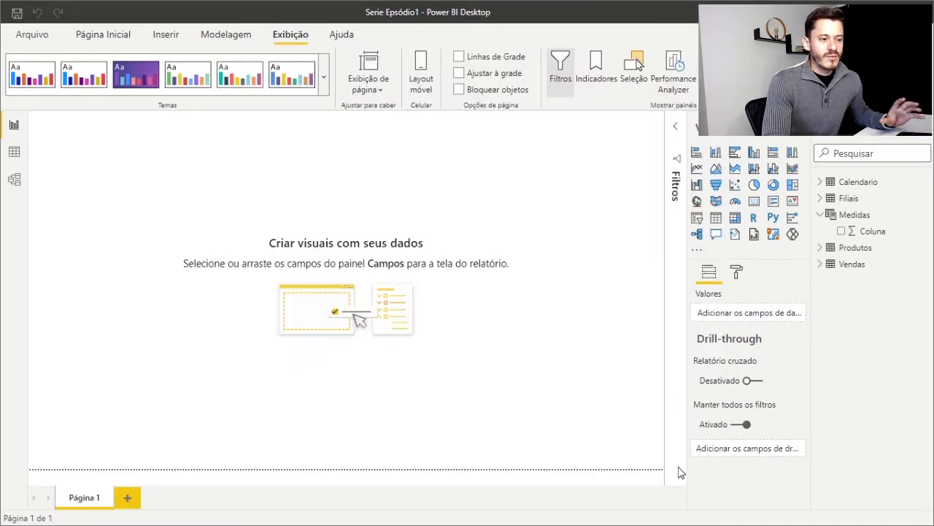
Import the custom report theme file Tema.json from the PlaylistY folder and dismiss the import message
click(323, 76)
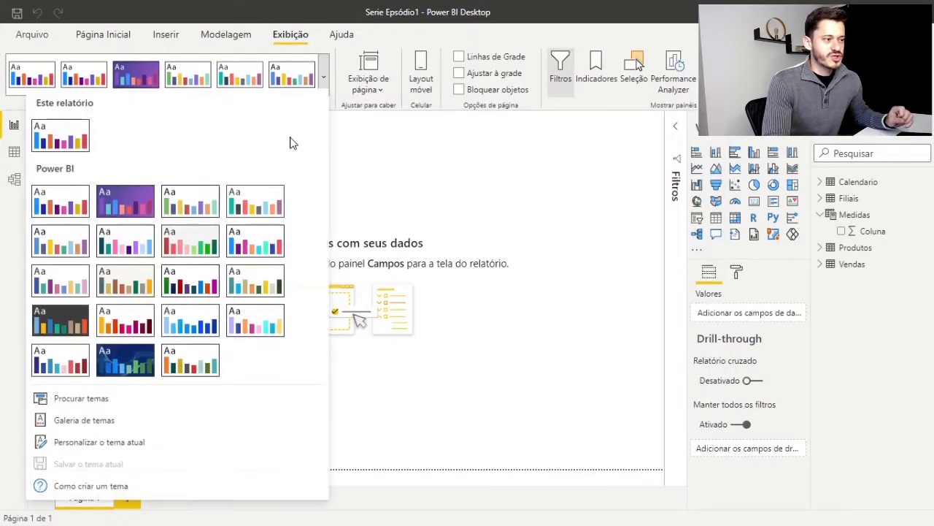
click(71, 409)
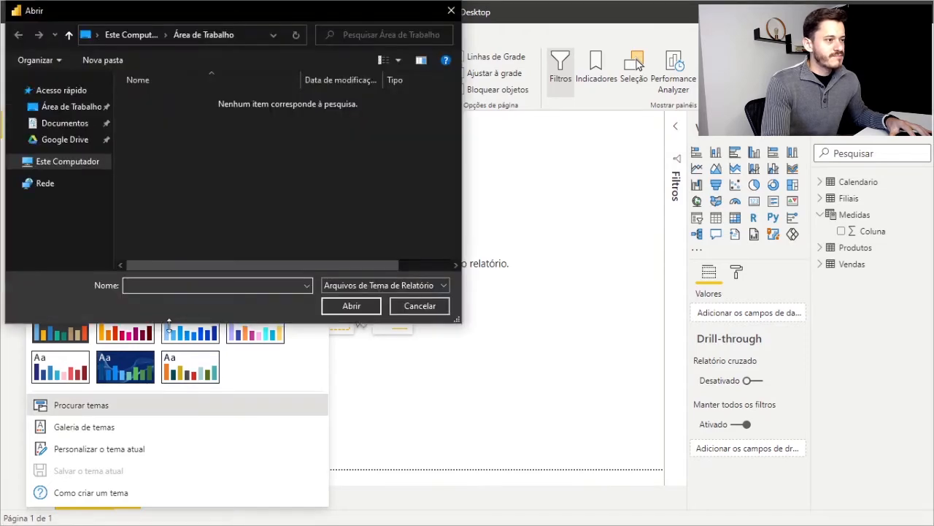
click(184, 113)
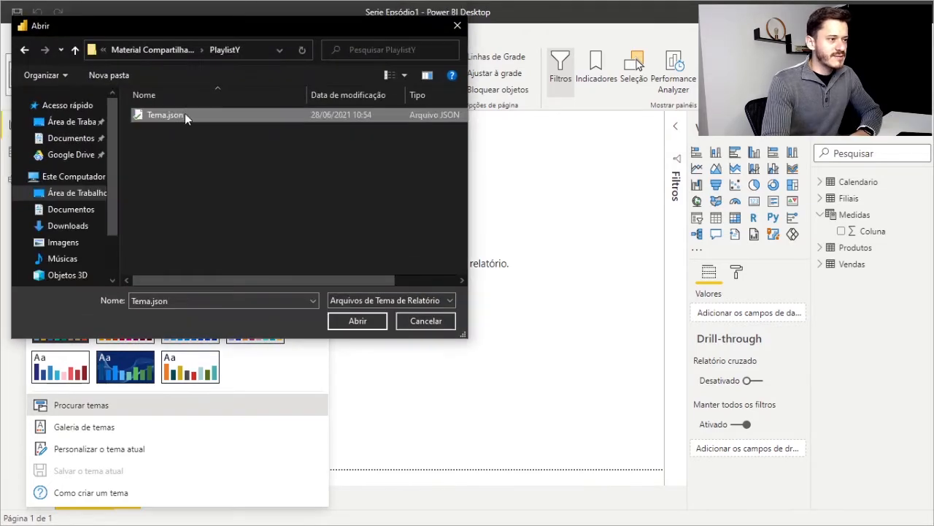
click(356, 321)
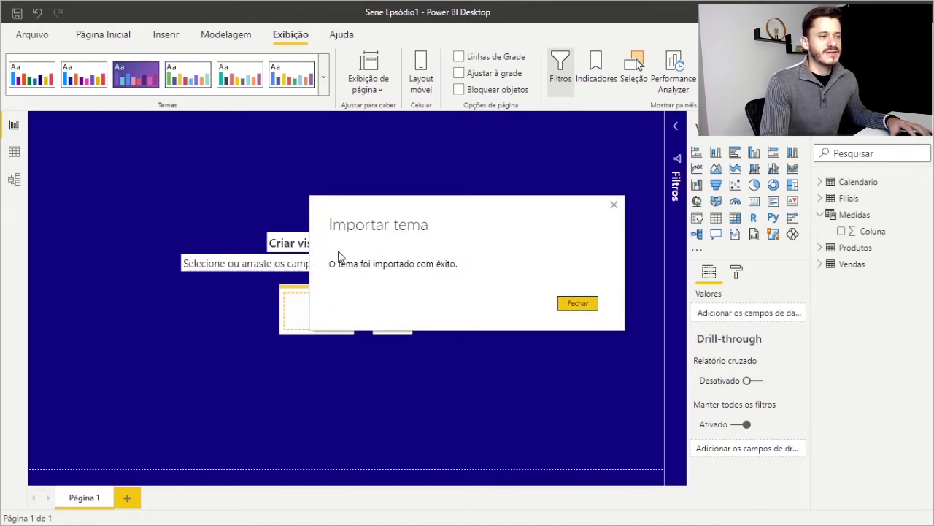
click(577, 304)
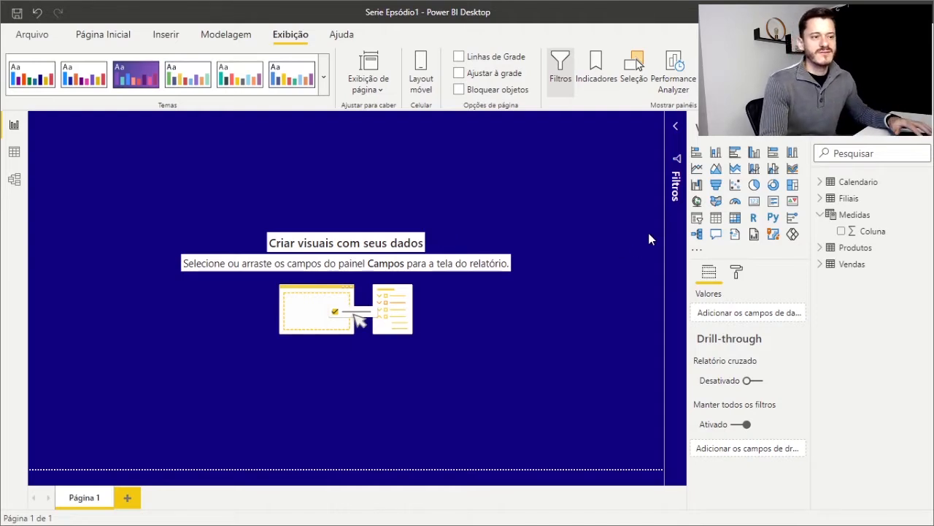
Insert a table visual, place it in the lower-left corner of the report page, and enlarge it to nearly half the page width
click(86, 36)
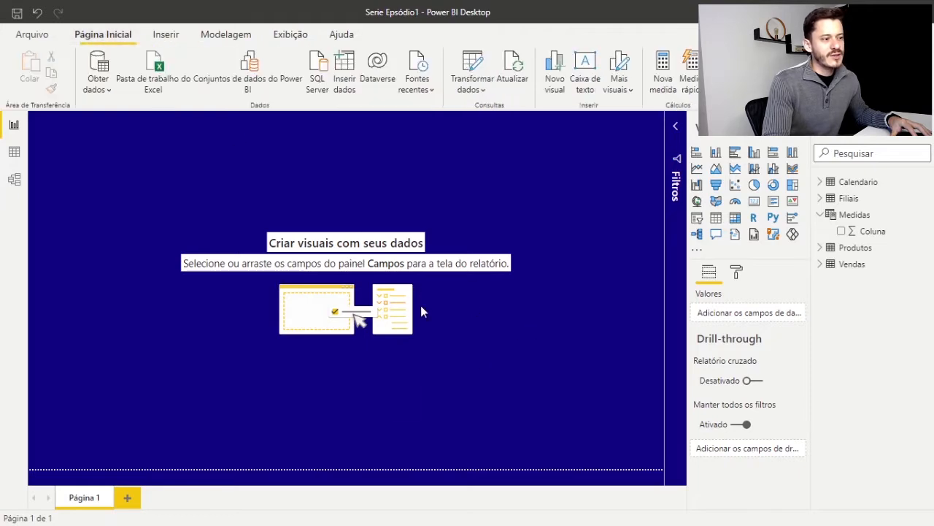
click(715, 217)
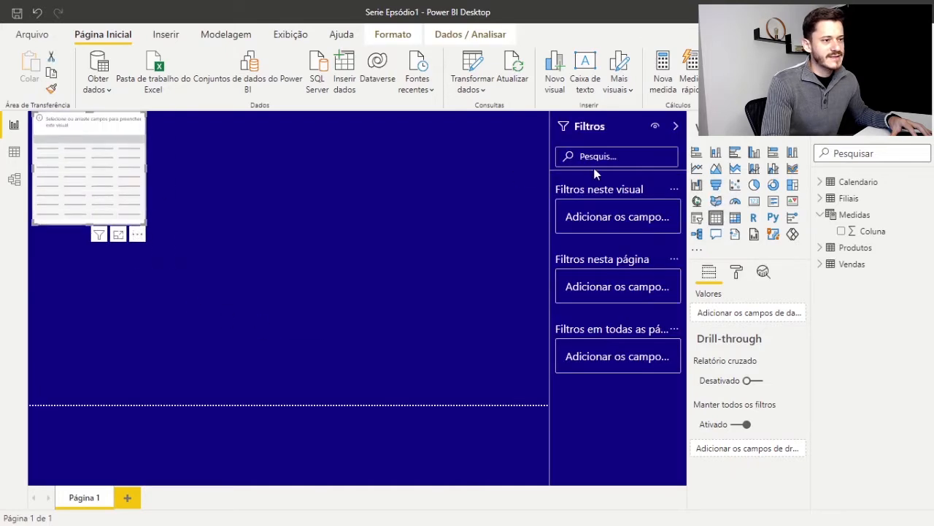
click(677, 127)
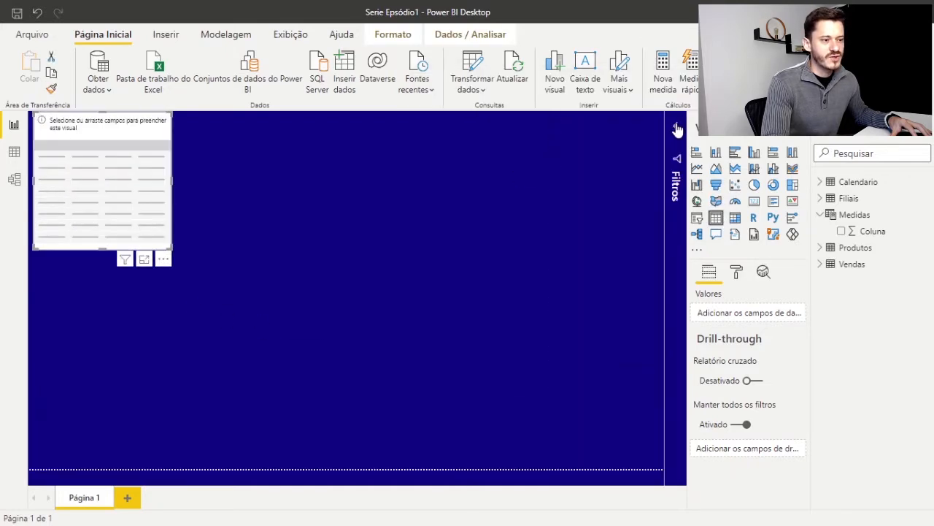
drag(84, 239, 222, 317)
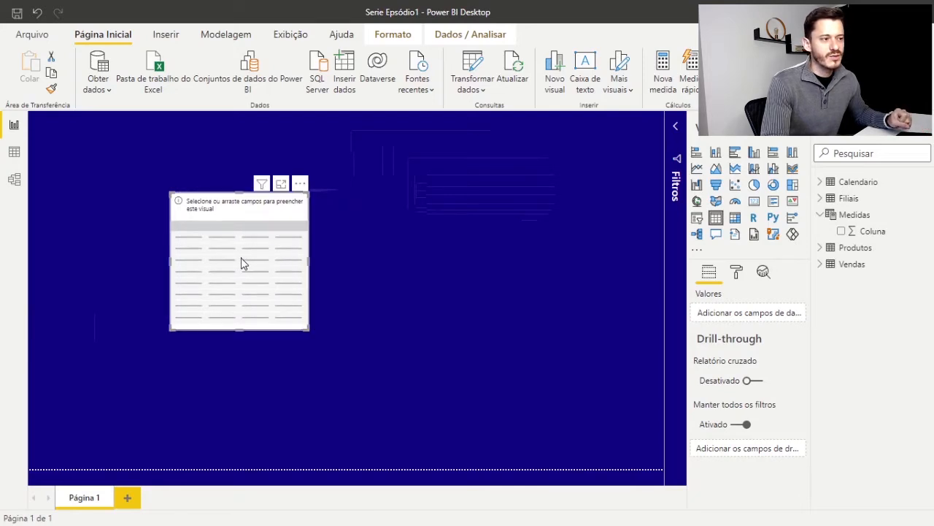
drag(243, 263, 77, 426)
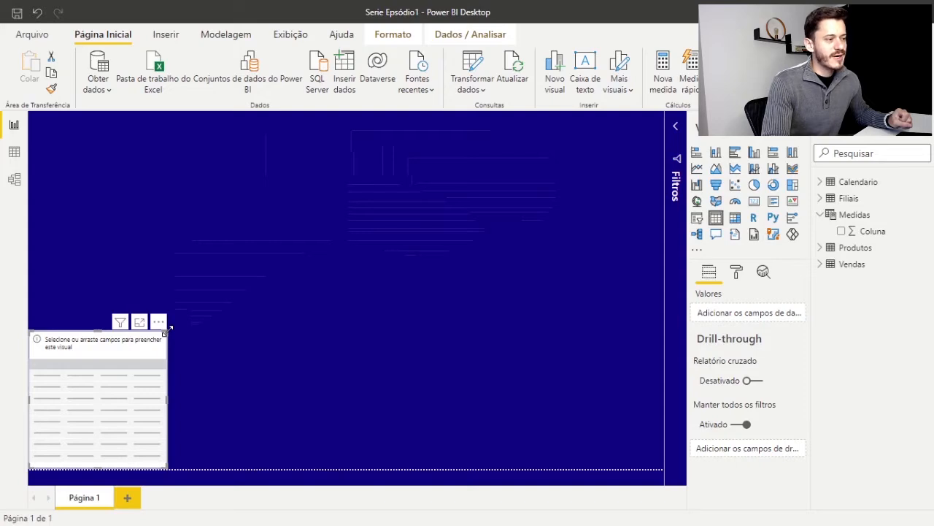
drag(170, 330, 323, 173)
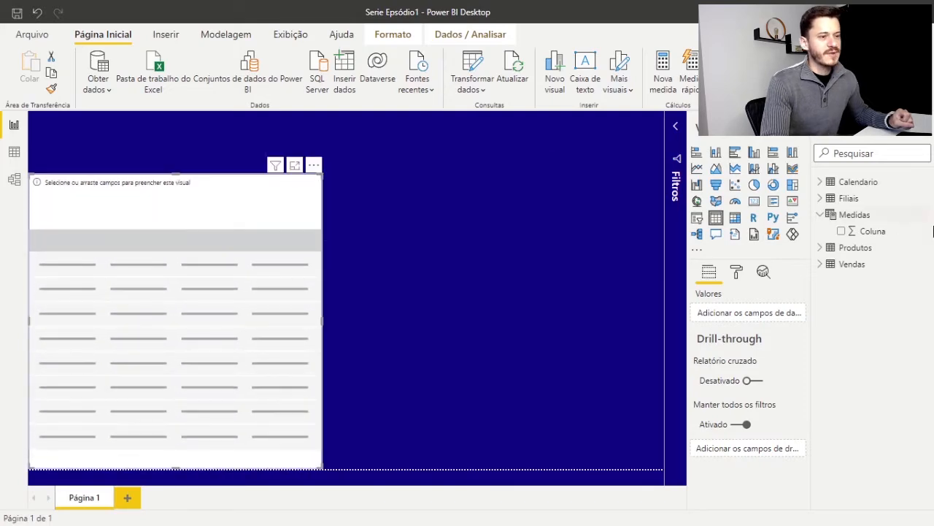
Add the Produto field from the Produtos table to the table visual, and extend the visual slightly upward
click(821, 214)
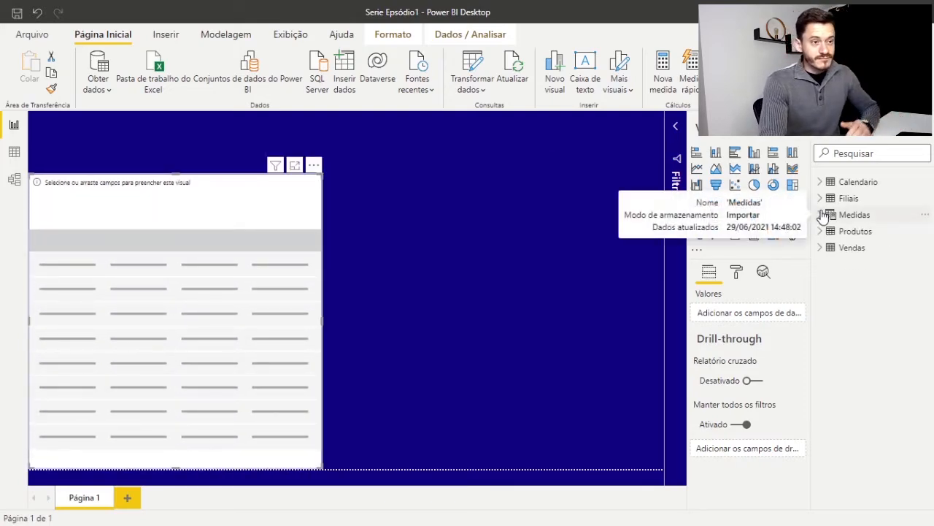
click(821, 231)
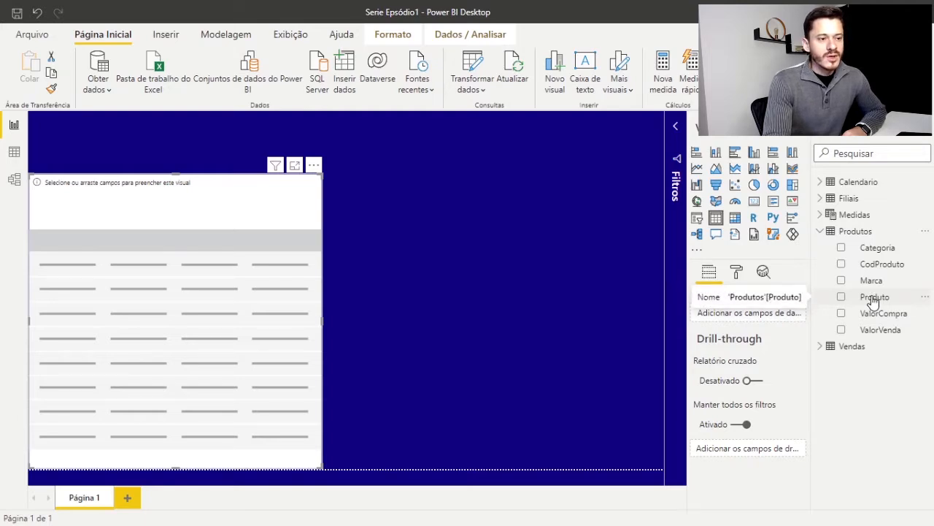
drag(873, 300, 108, 261)
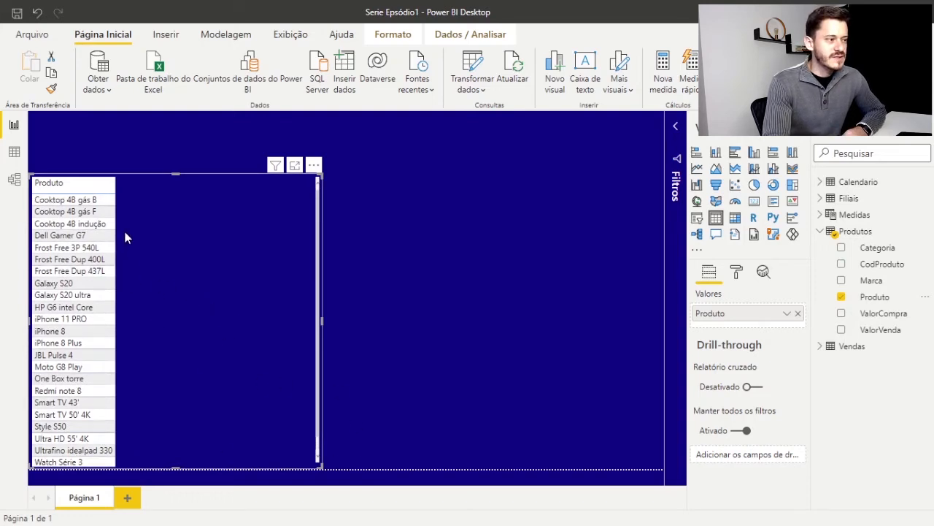
drag(173, 174, 168, 158)
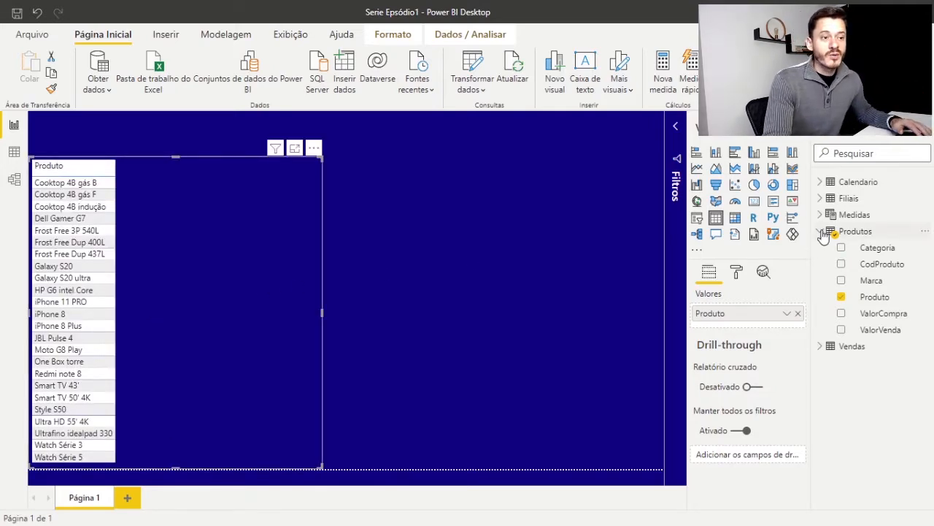
click(822, 231)
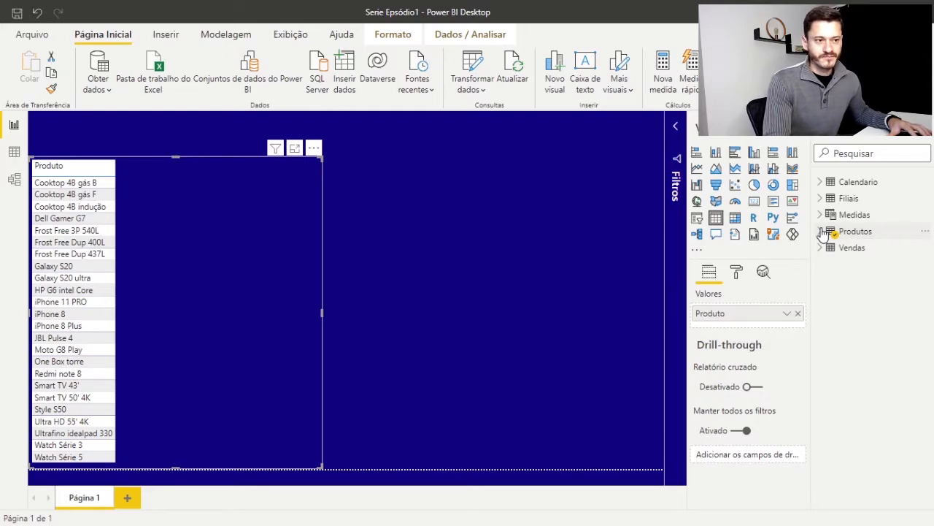
Expand the Produtos and Medidas tables to view their fields, and open the records of Produtos in the data view
click(822, 231)
click(825, 216)
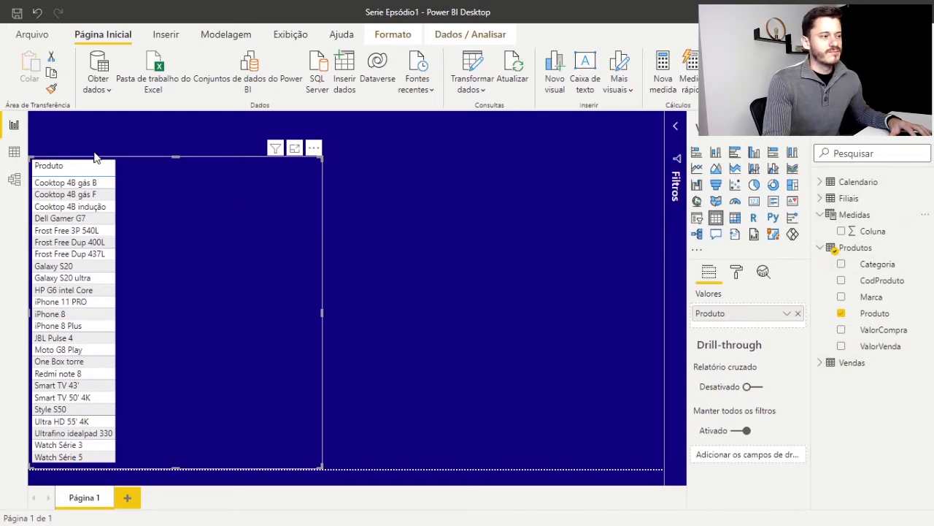
click(14, 153)
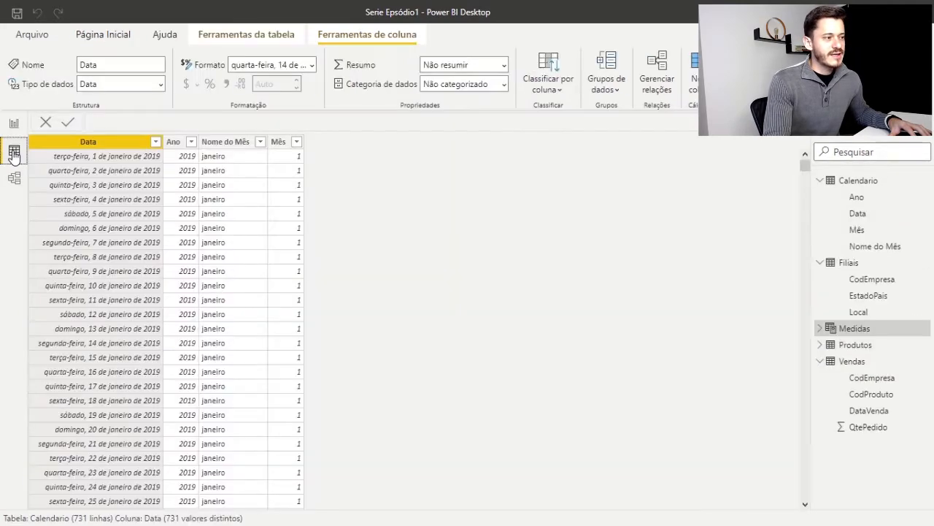
click(847, 346)
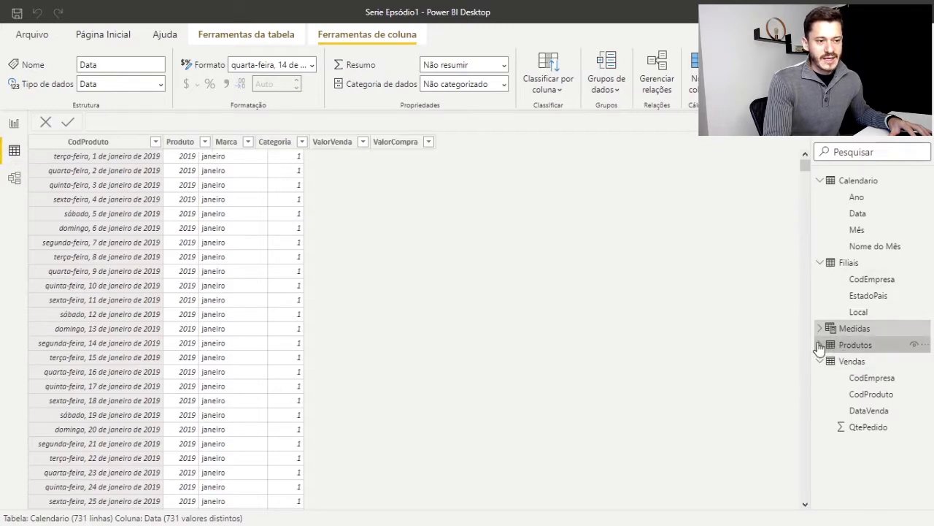
Expand the Produtos fields and examine its ValorVenda and ValorCompra columns in the data view
click(820, 345)
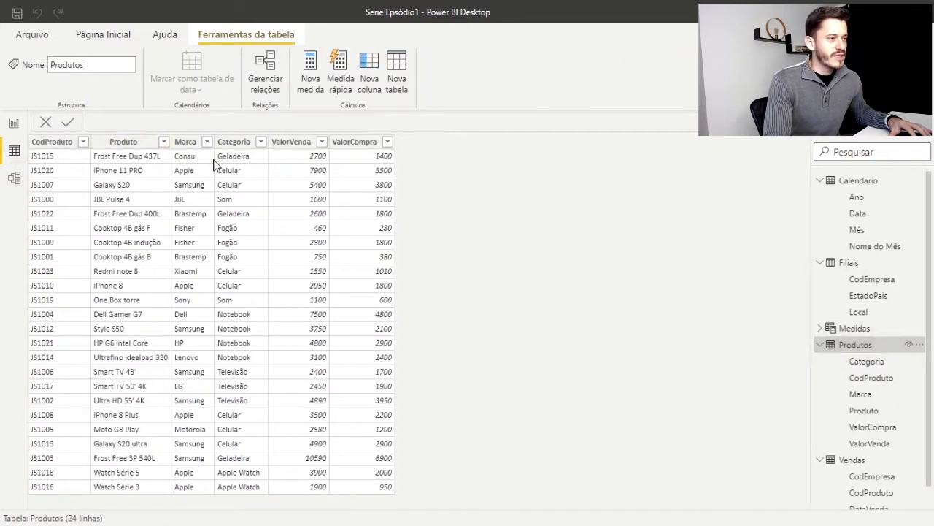
click(298, 146)
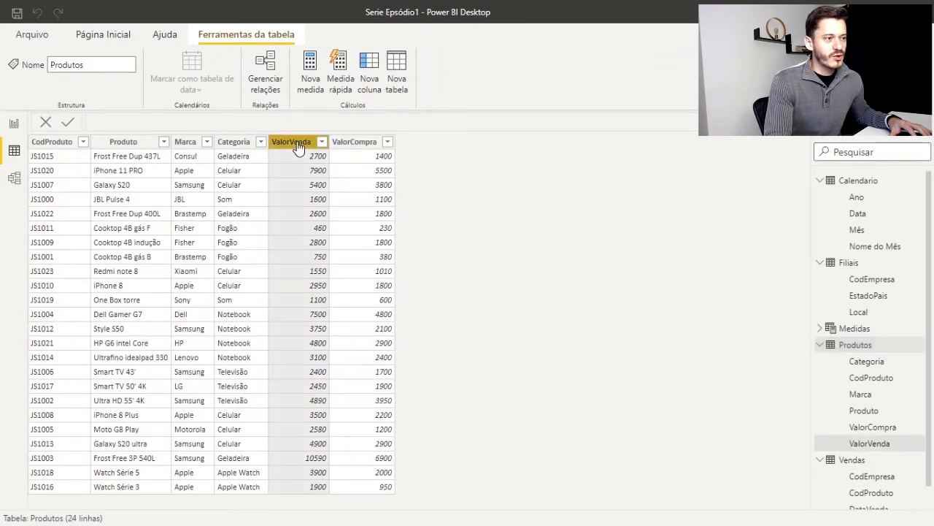
click(360, 145)
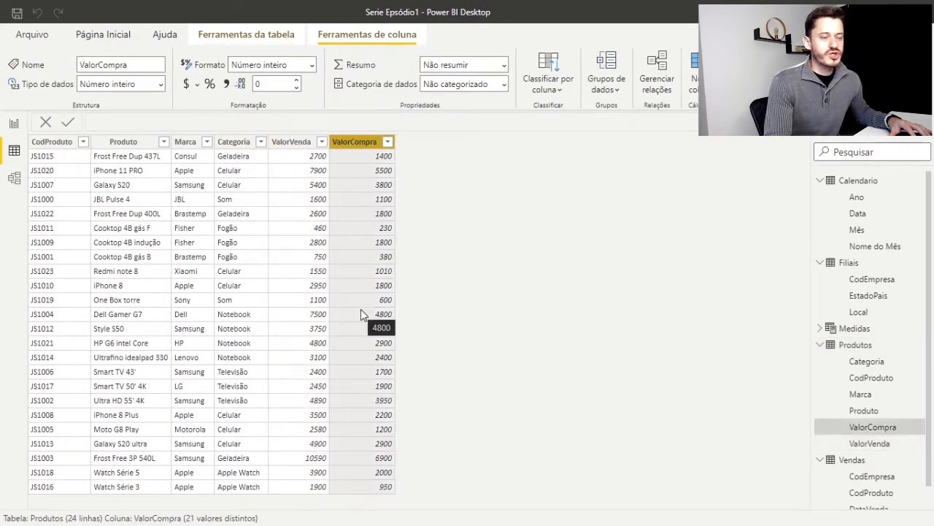
click(299, 151)
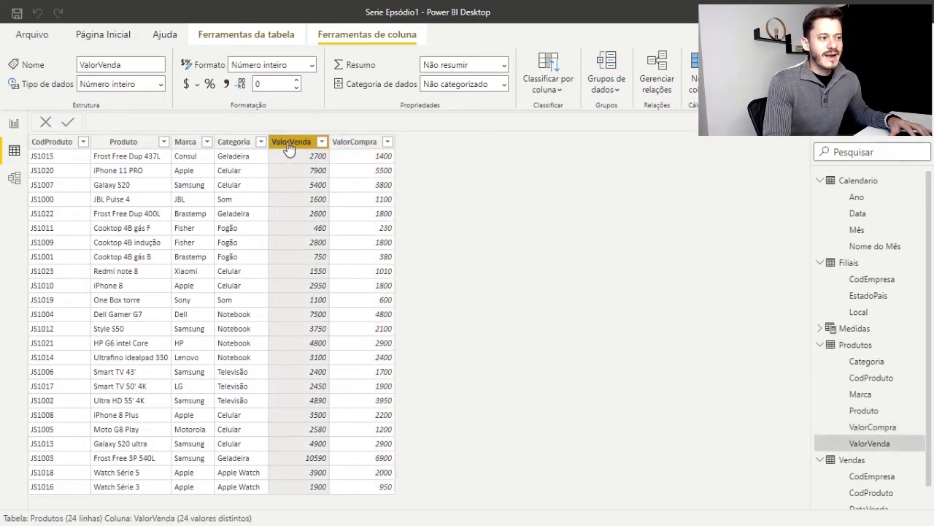
Return to the report page and add the ValorVenda field from Produtos to the table visual beside Produto
click(11, 124)
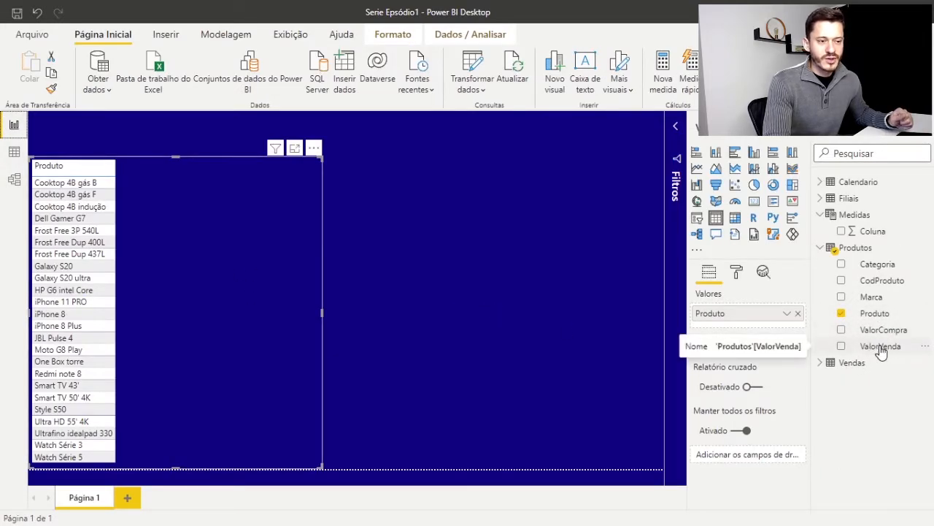
drag(881, 351, 217, 253)
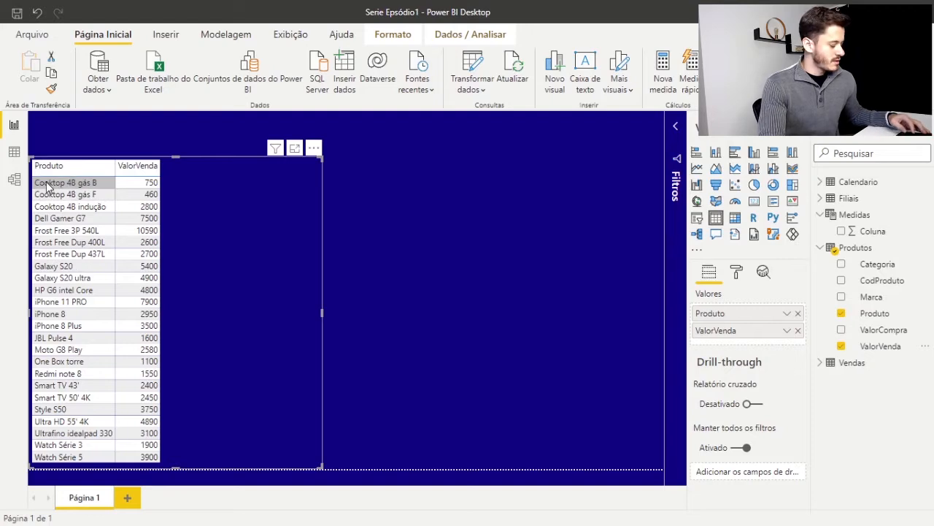
mouse_move(32, 154)
mouse_down()
mouse_move(63, 205)
mouse_move(117, 465)
mouse_up()
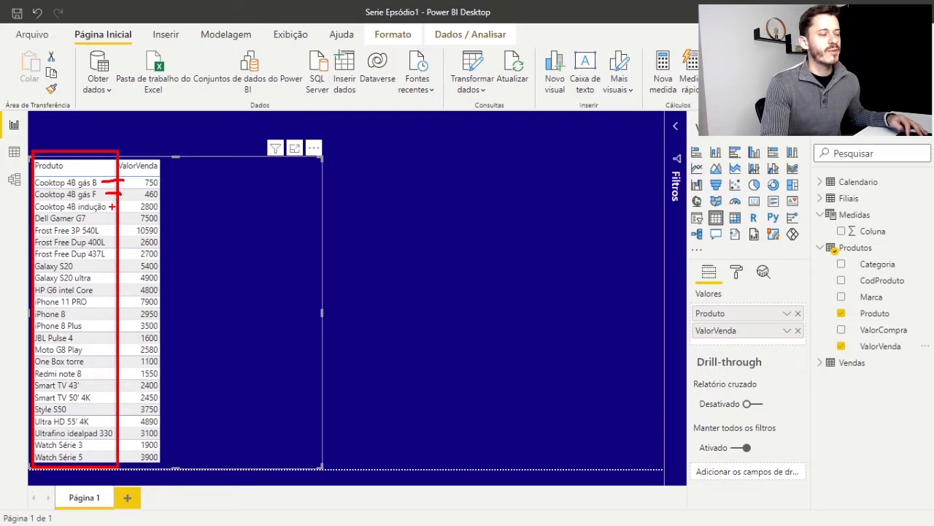
key(Escape)
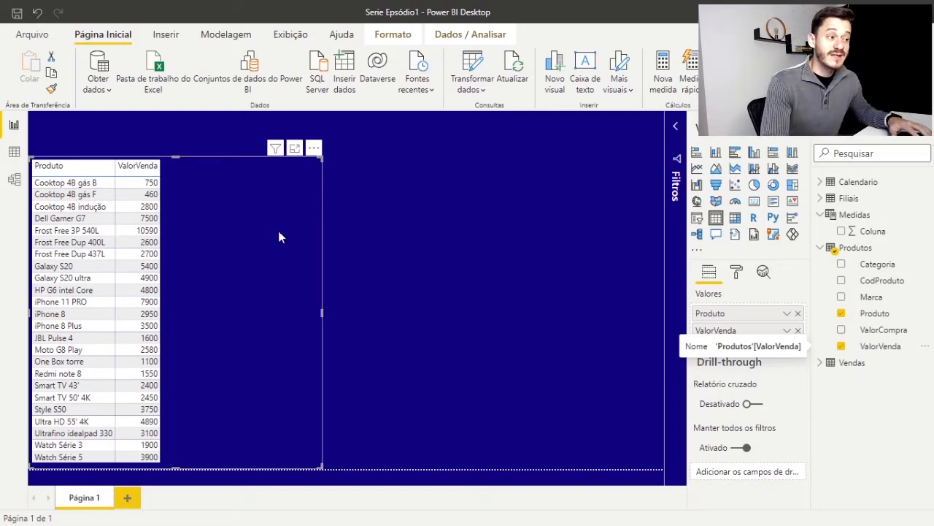
Collapse the Produtos fields and create a new measure named Valor Venda in the Medidas table
click(820, 248)
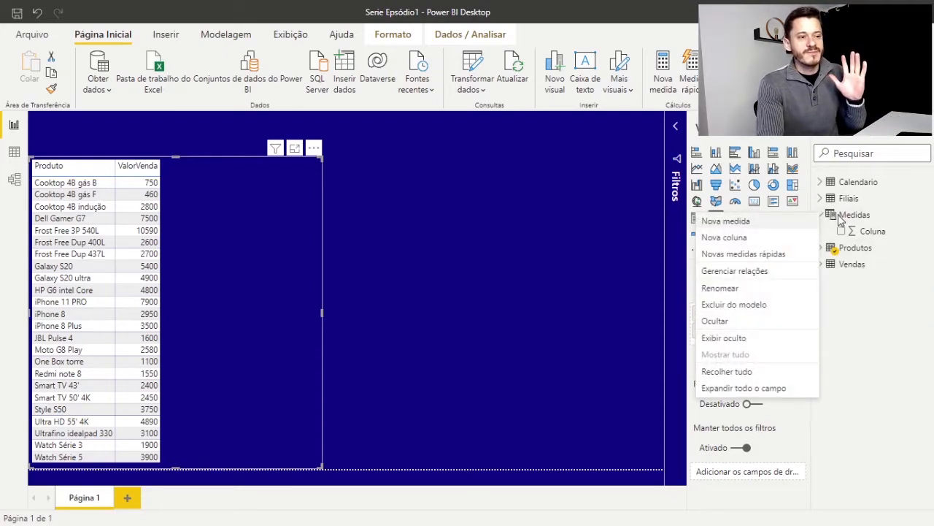
right_click(848, 218)
click(859, 216)
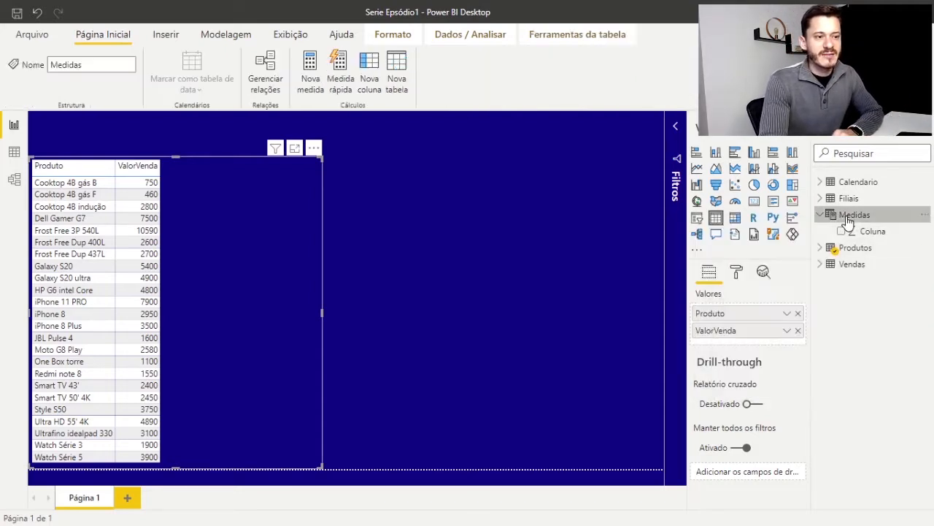
right_click(862, 216)
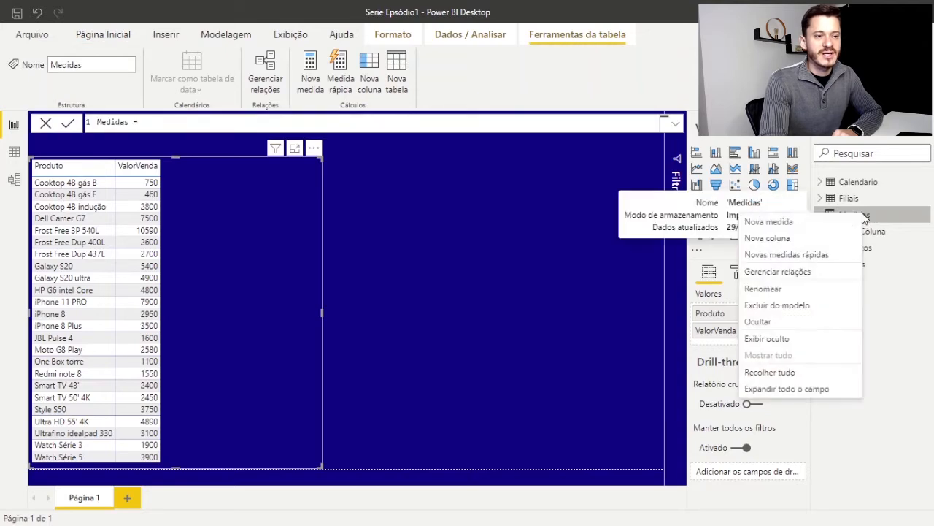
click(770, 222)
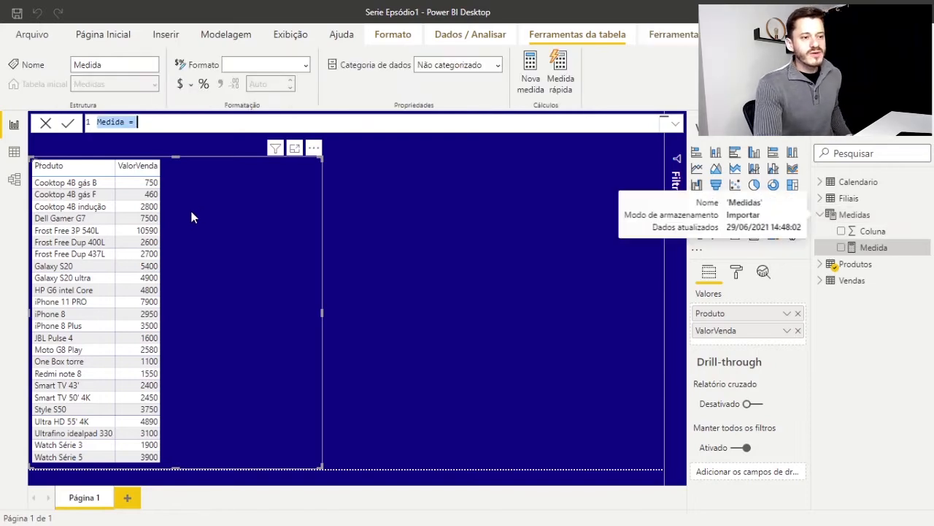
click(125, 121)
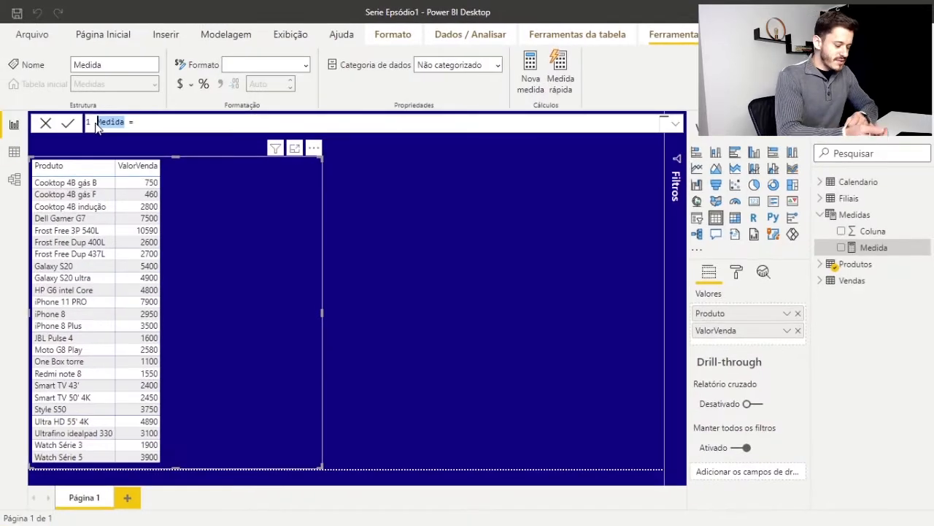
text(Valor)
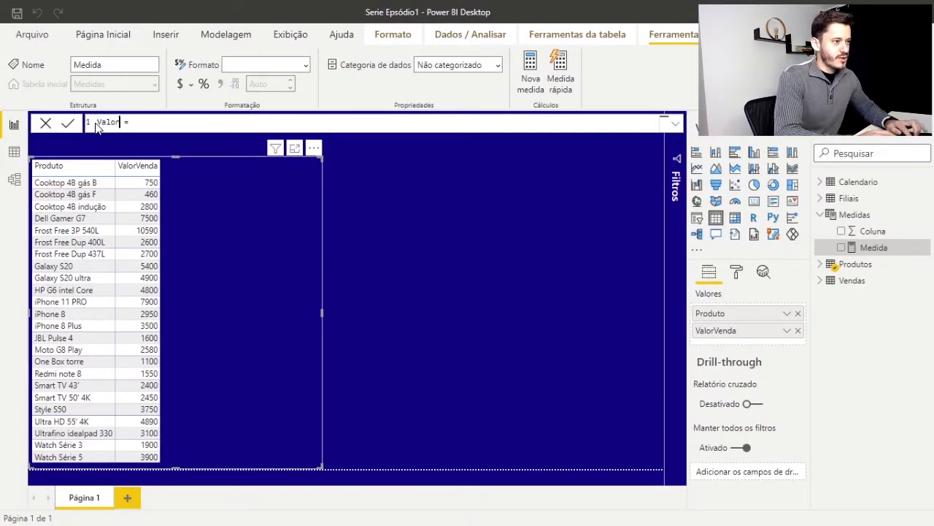
text( Venda)
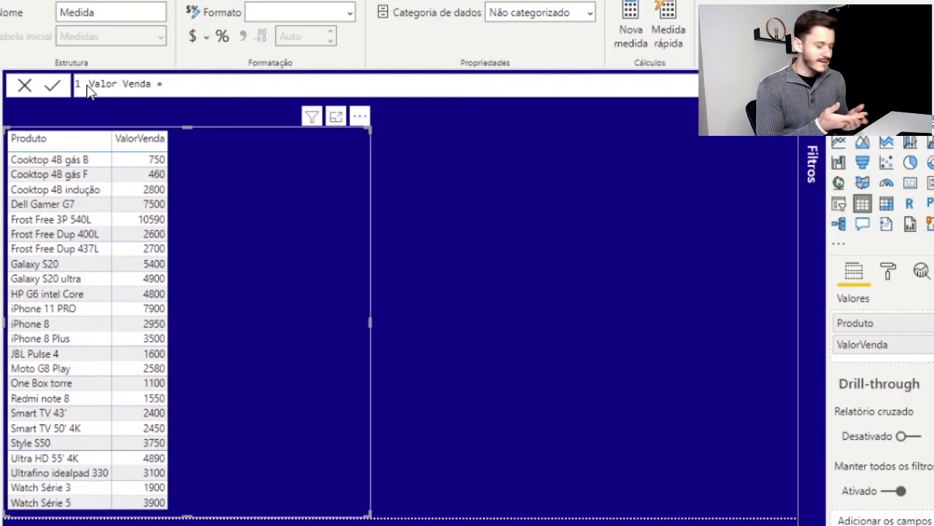
Define the Valor Venda measure as SUM(Produtos[ValorVenda]), and add the measure to the table visual
text(um)
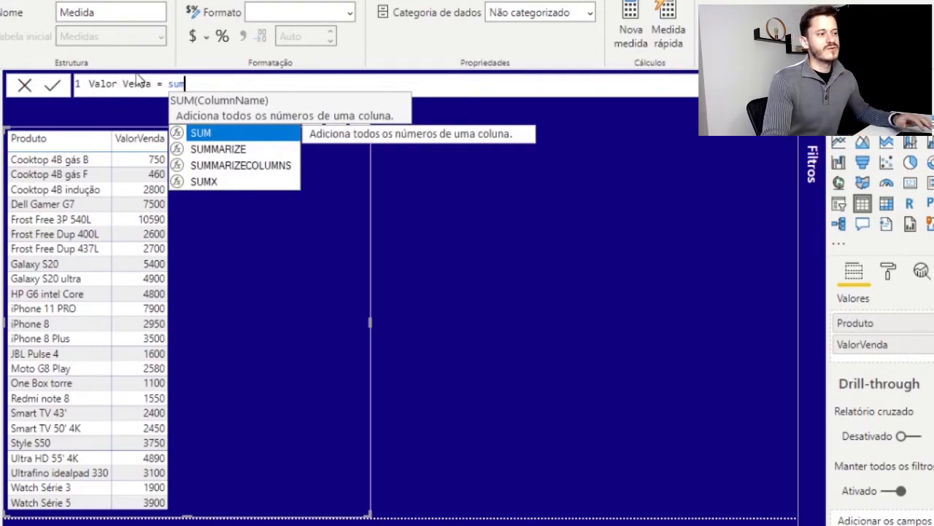
double_click(208, 138)
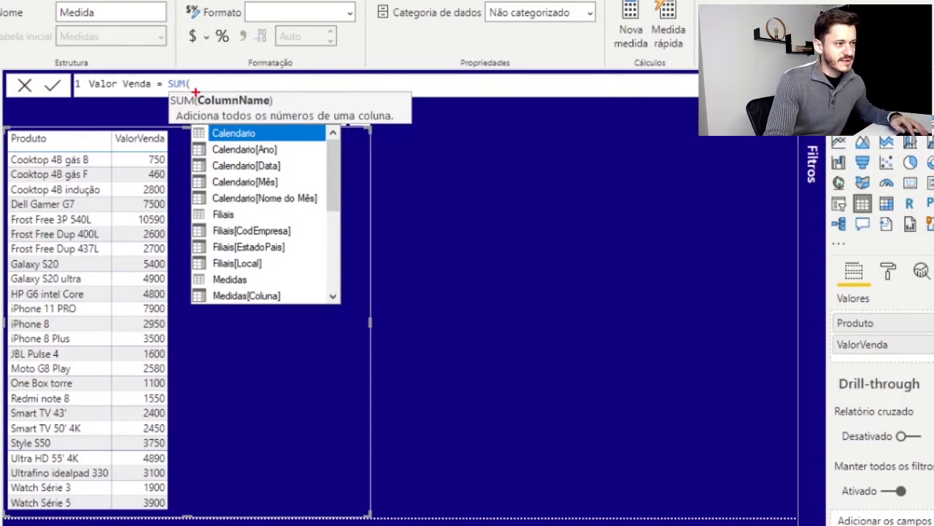
drag(194, 92, 280, 110)
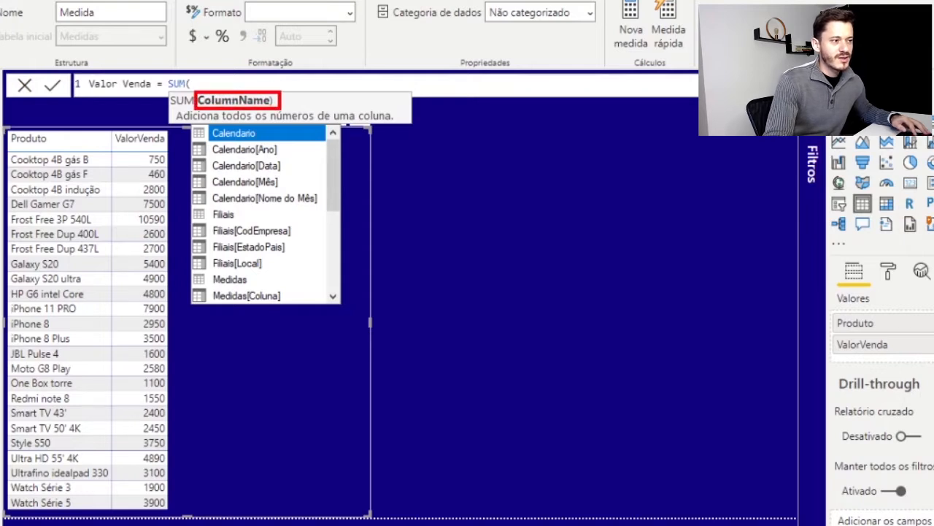
key(Escape)
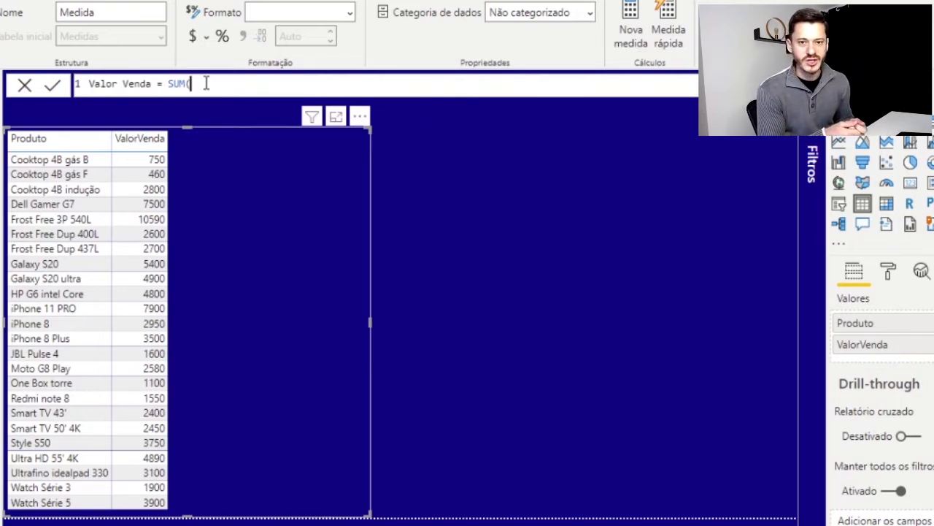
text(valor)
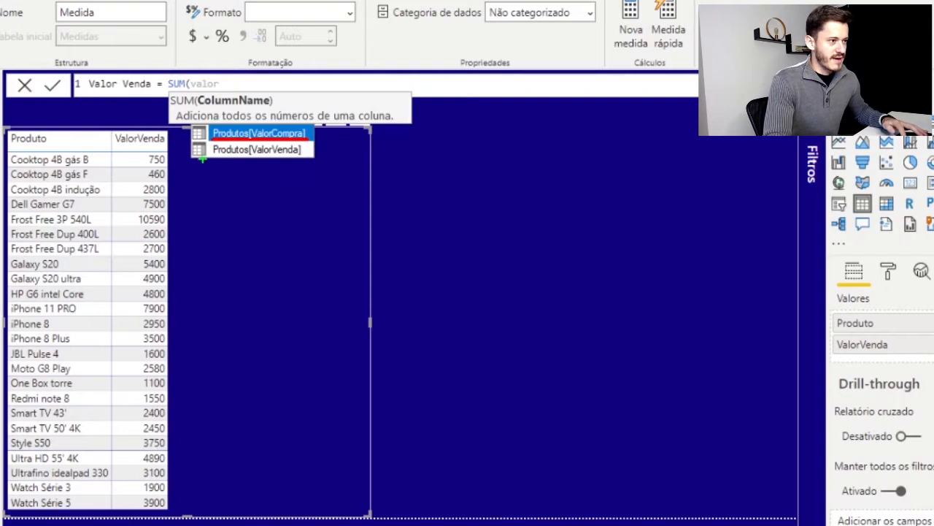
drag(216, 155, 300, 157)
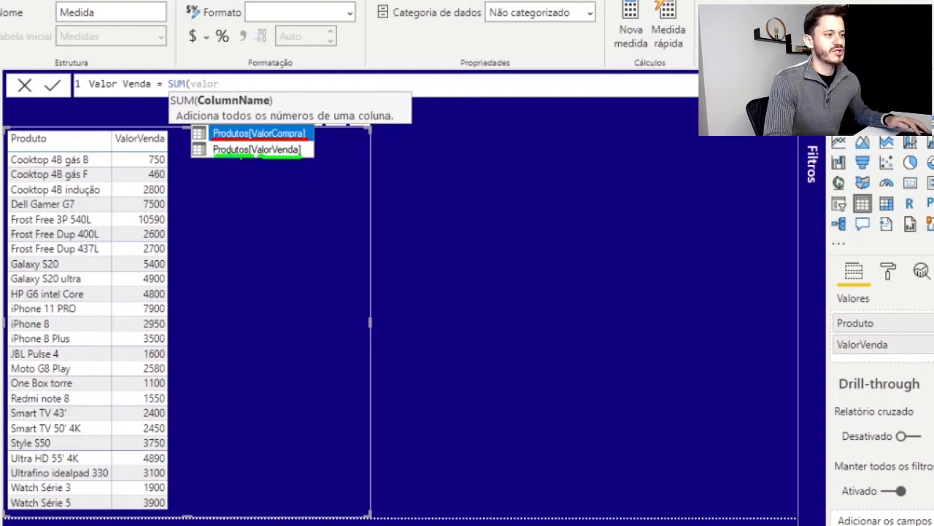
key(Escape)
key(BackSpace)
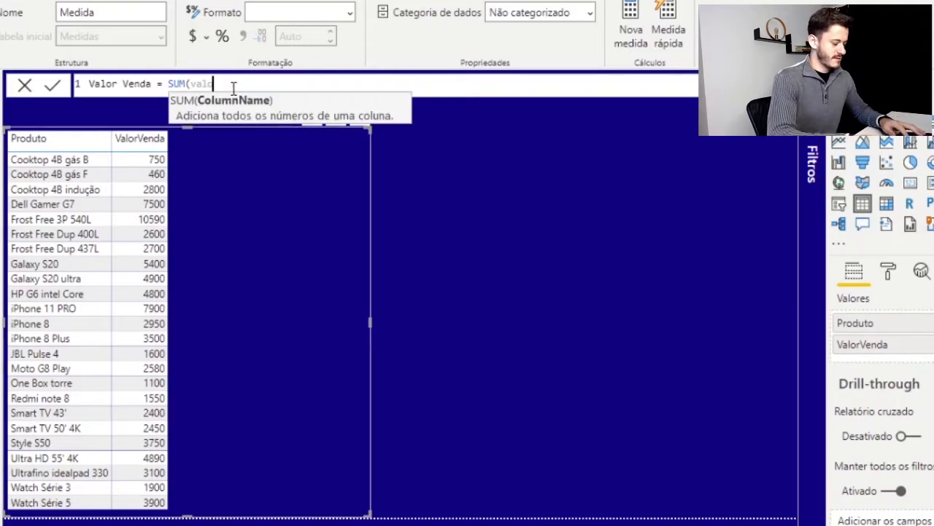
text(r)
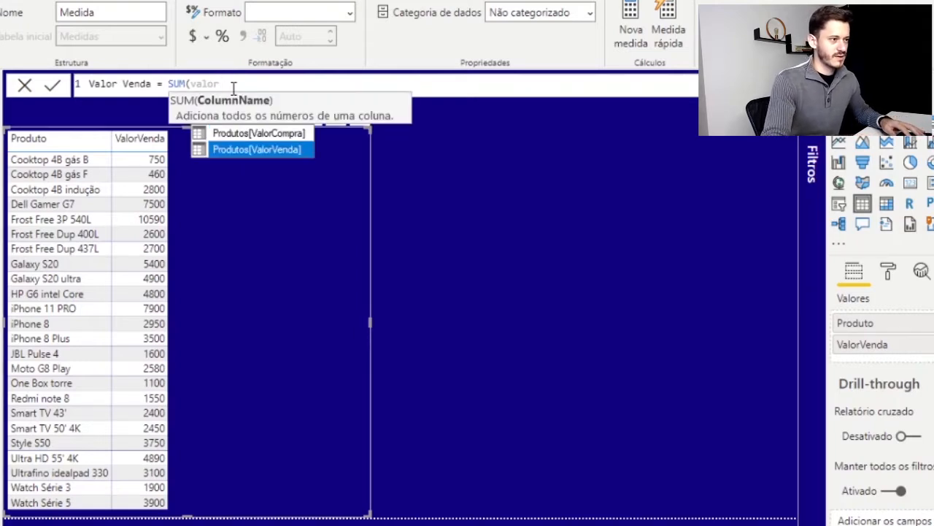
click(246, 151)
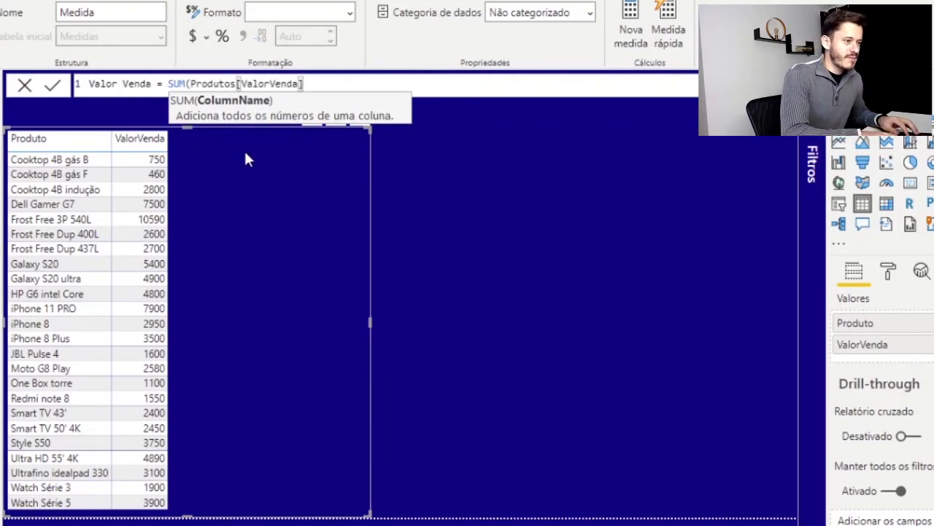
text())
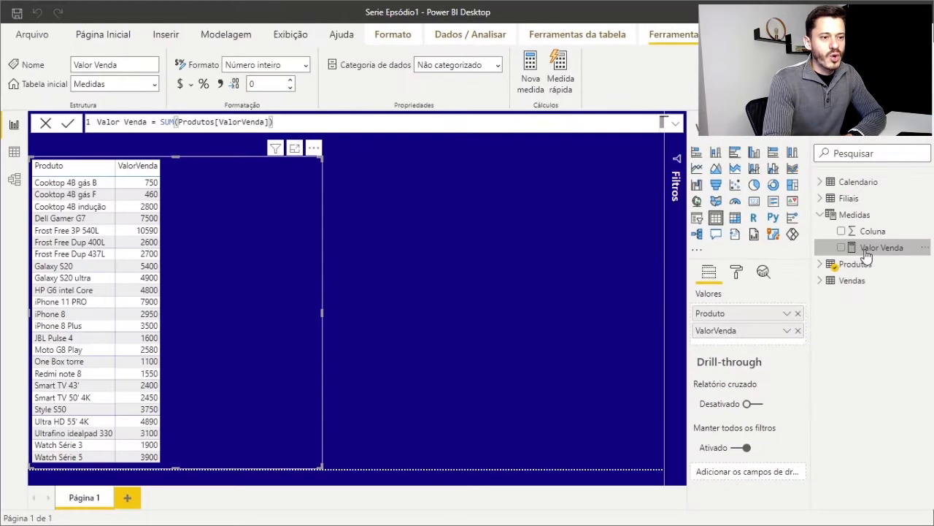
drag(878, 250, 277, 350)
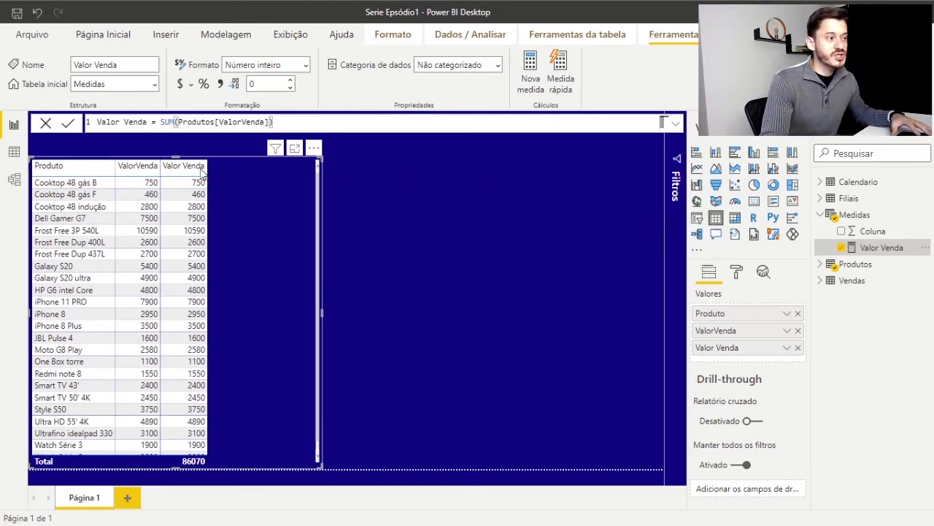
Return to the Produtos records in the data view and examine the Marca, Categoria and Produto columns
click(13, 156)
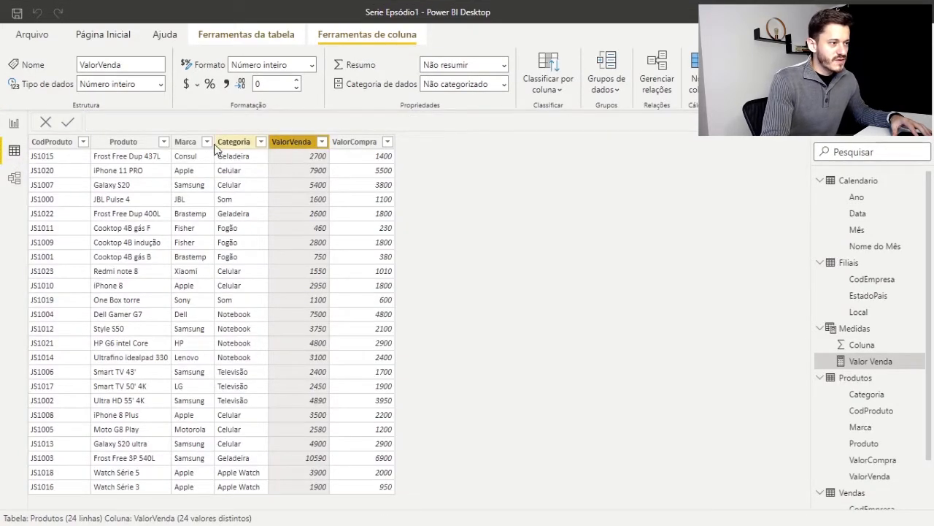
click(191, 146)
click(234, 142)
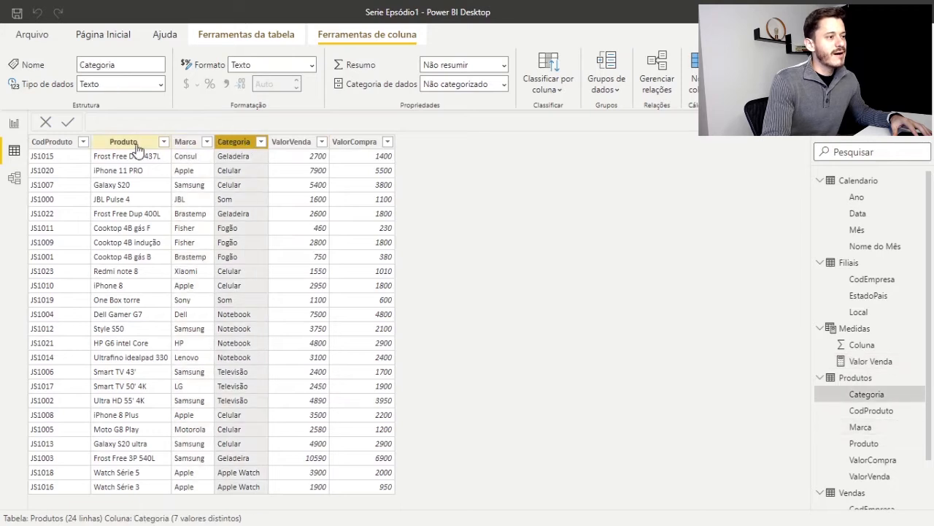
click(126, 144)
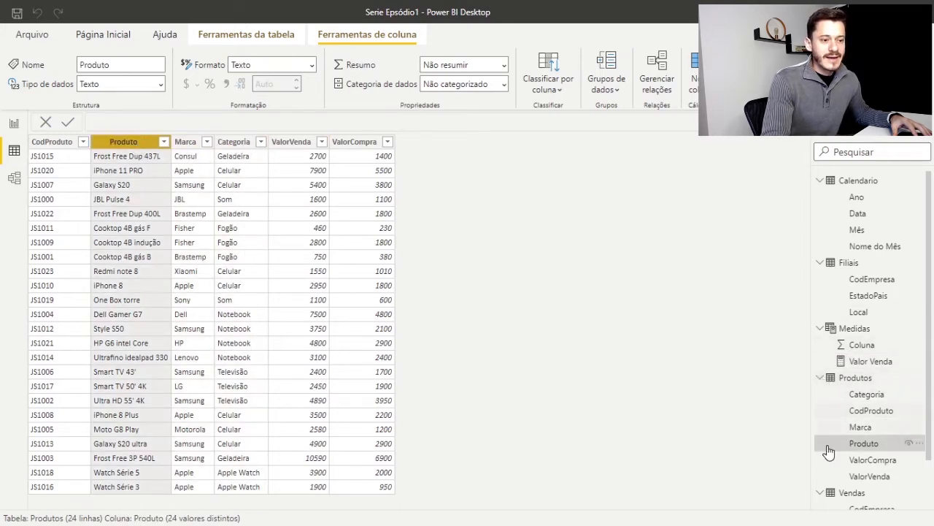
Collapse the field lists of the other tables and examine the CodProduto and QtePedido columns in the Vendas records
click(820, 377)
click(820, 328)
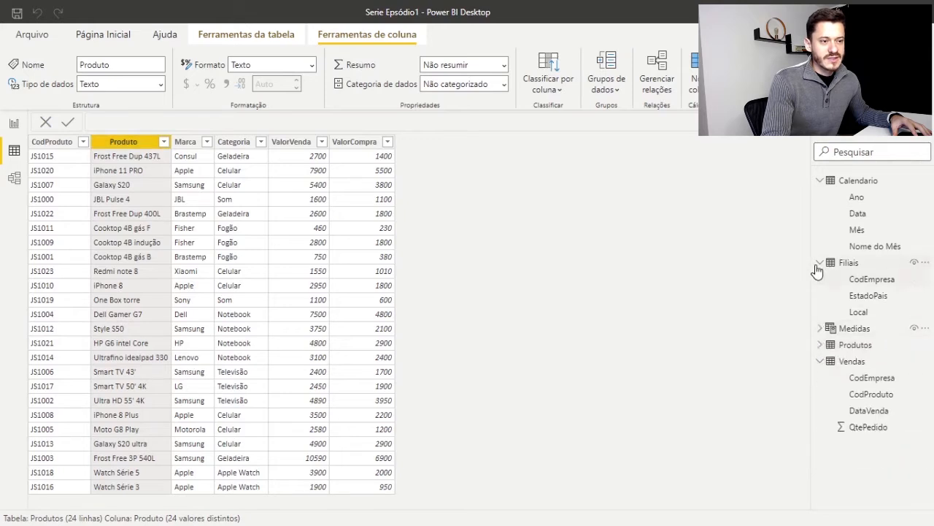
click(820, 262)
click(820, 180)
click(852, 248)
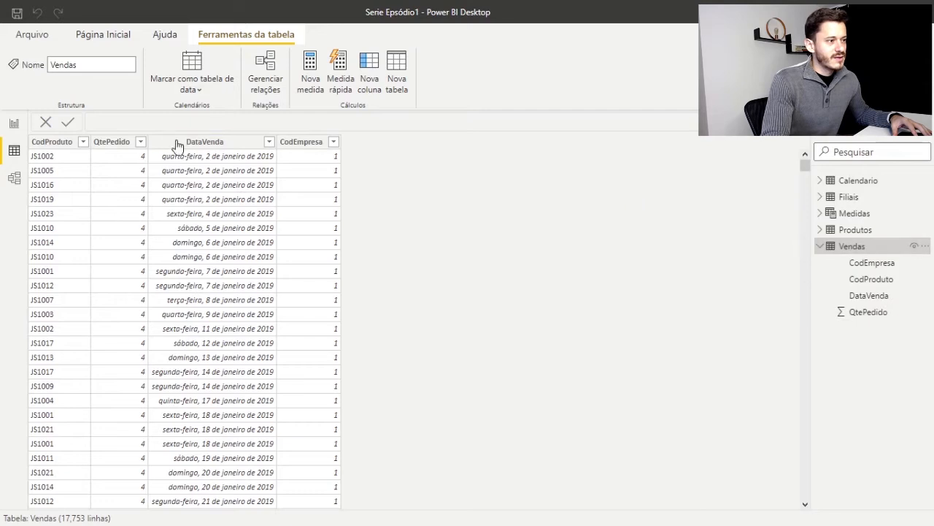
click(69, 145)
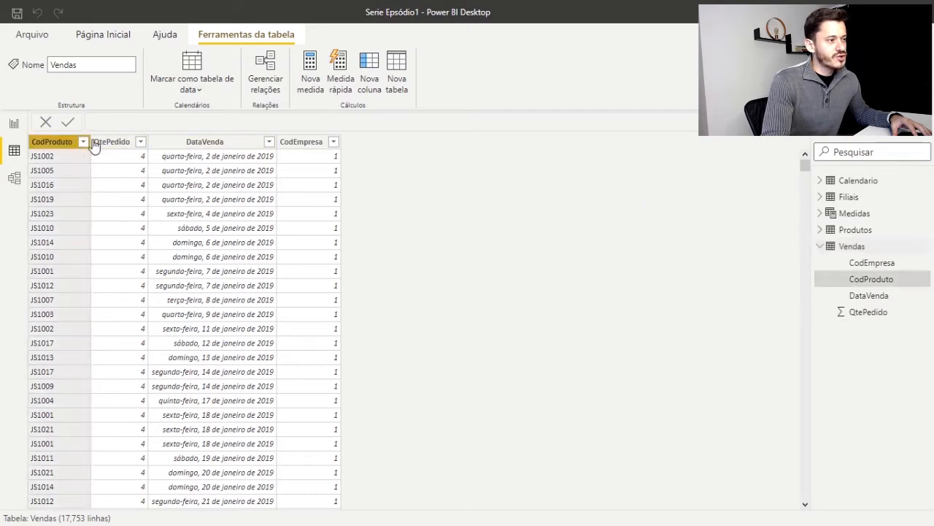
click(122, 146)
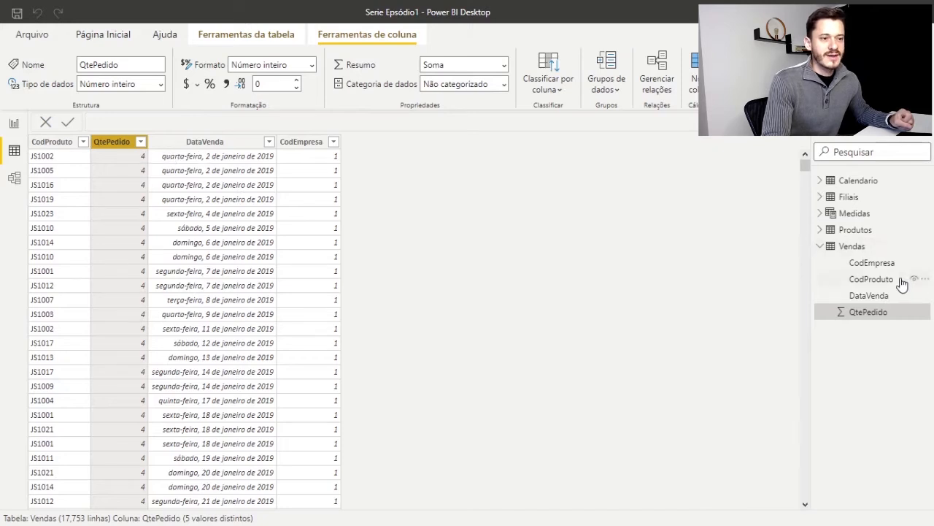
Examine the ValorVenda column in the Produtos records, and compare it with the QtePedido column in the Vendas records
click(854, 230)
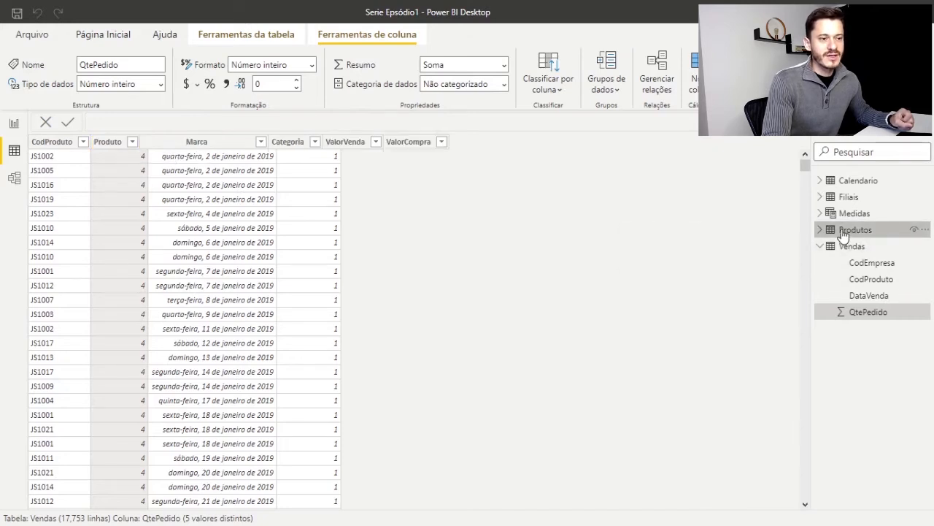
click(820, 229)
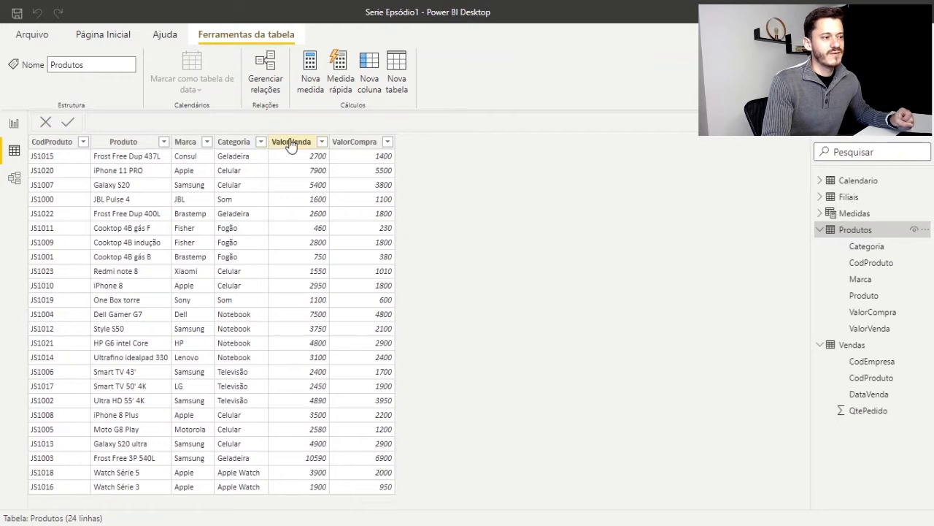
click(291, 143)
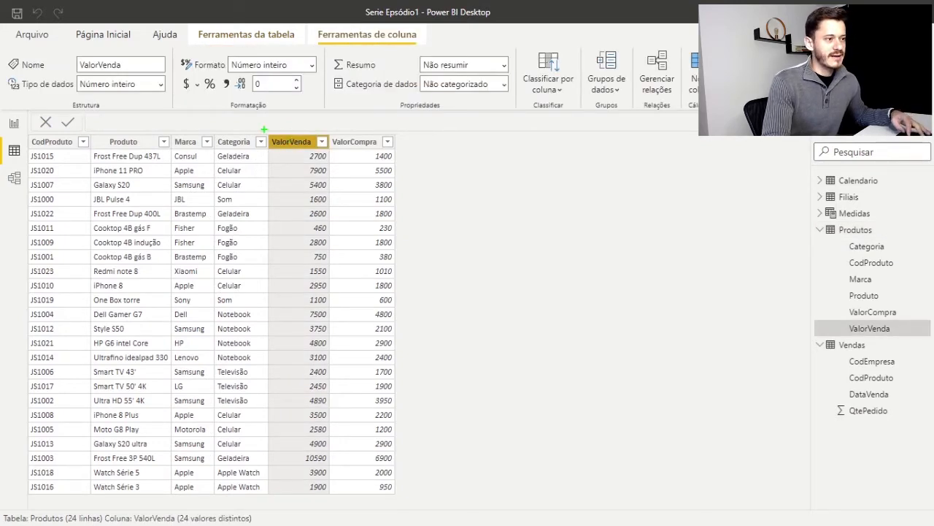
mouse_move(264, 128)
mouse_down()
mouse_move(290, 150)
mouse_move(328, 159)
mouse_up()
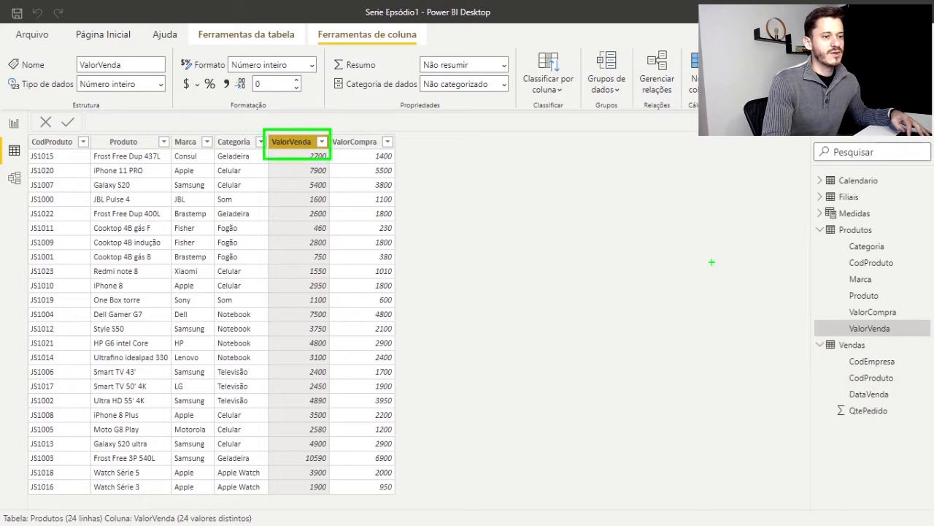
key(Escape)
click(855, 346)
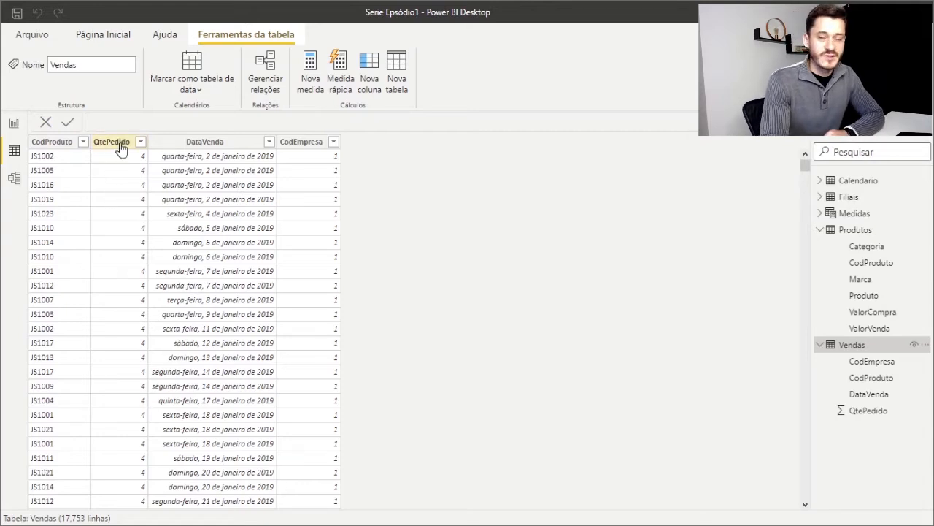
Return to the report view and create a new measure named Faturamento in the Medidas table
click(12, 125)
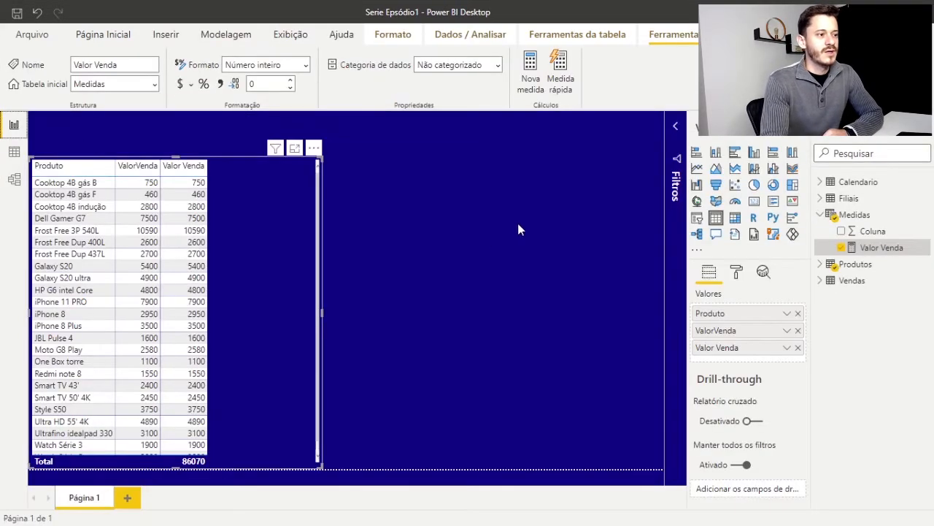
right_click(870, 217)
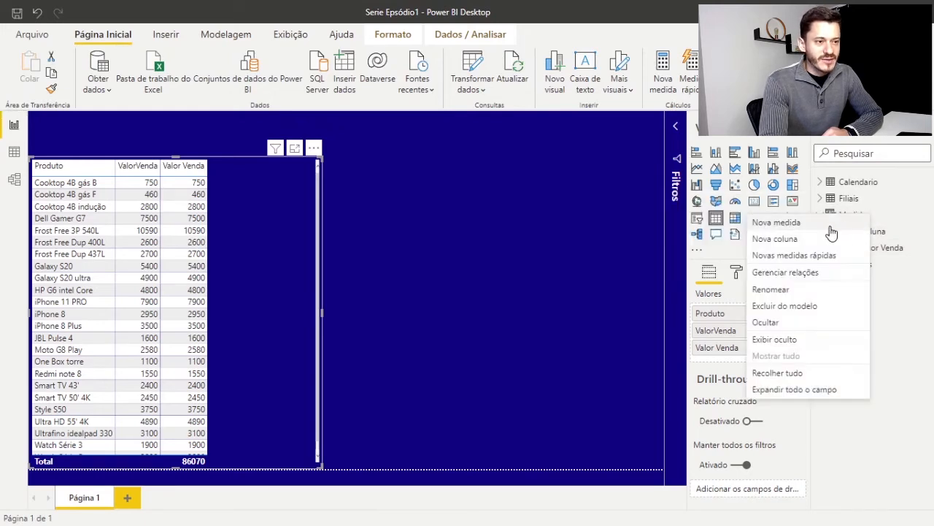
click(787, 222)
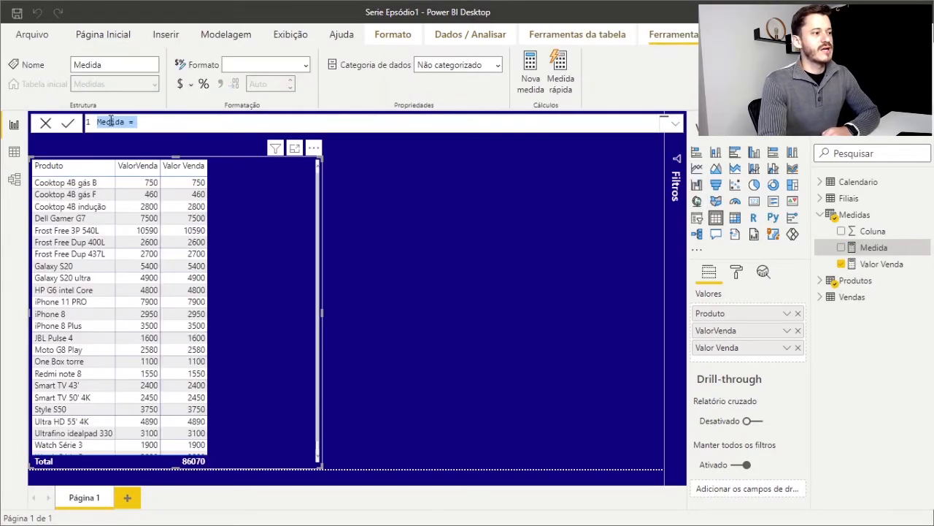
drag(125, 121, 93, 130)
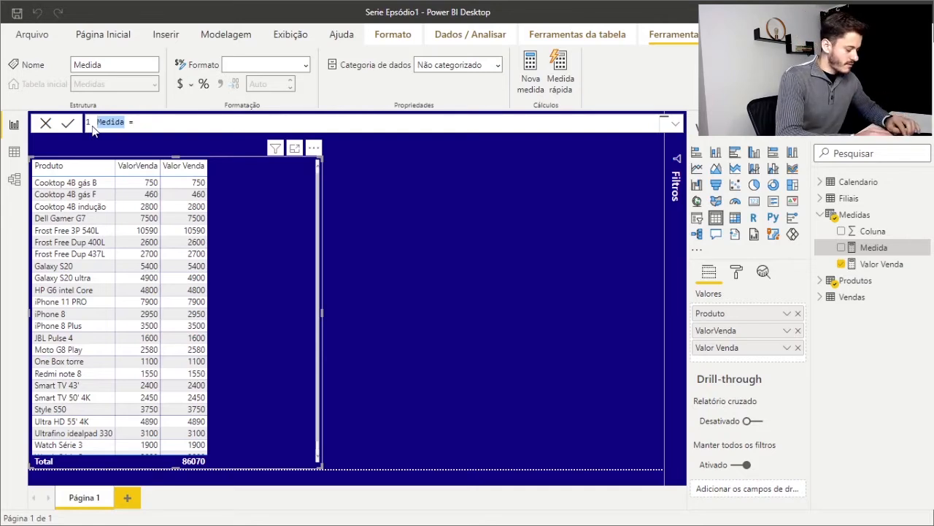
text(Fatu)
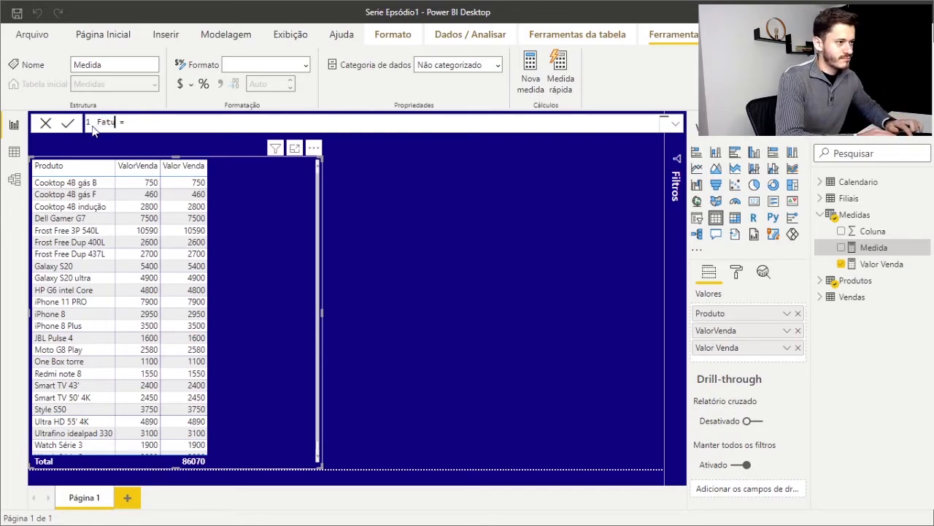
text(ramento)
key(End)
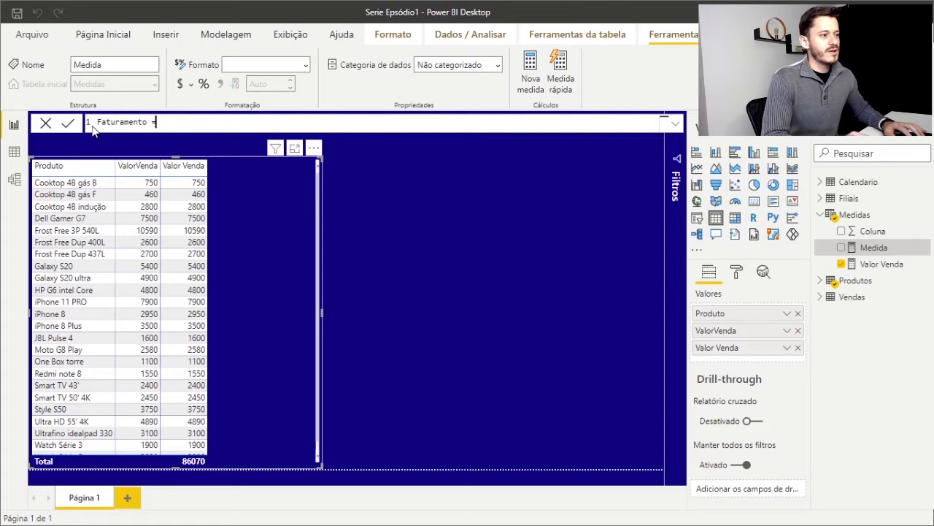
key(Right)
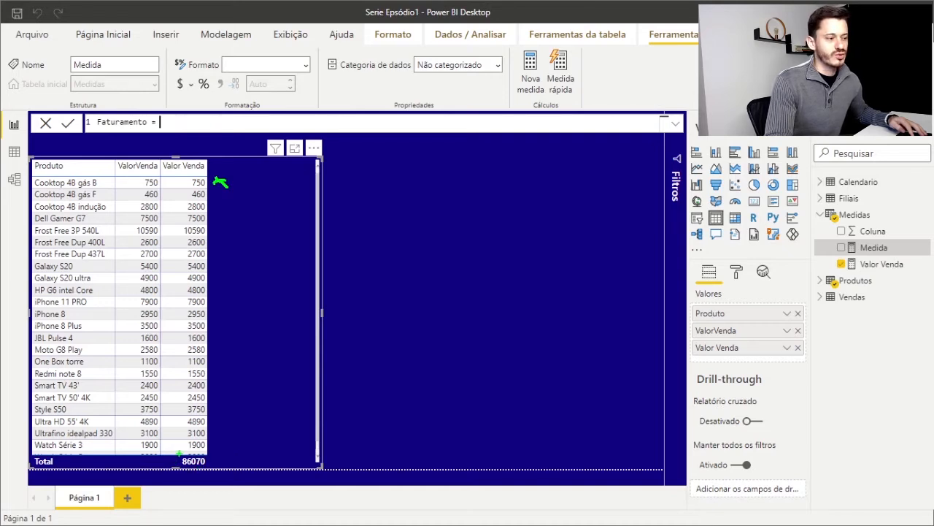
drag(179, 453, 242, 475)
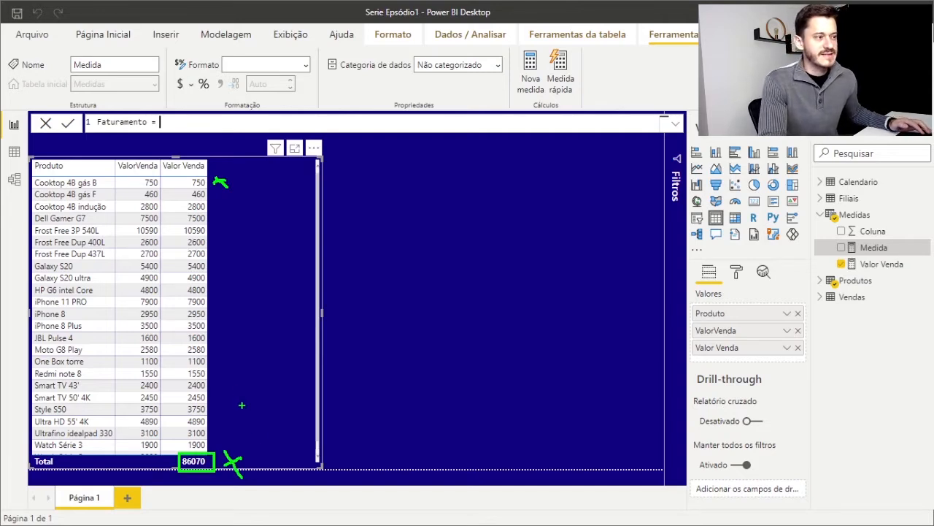
key(Escape)
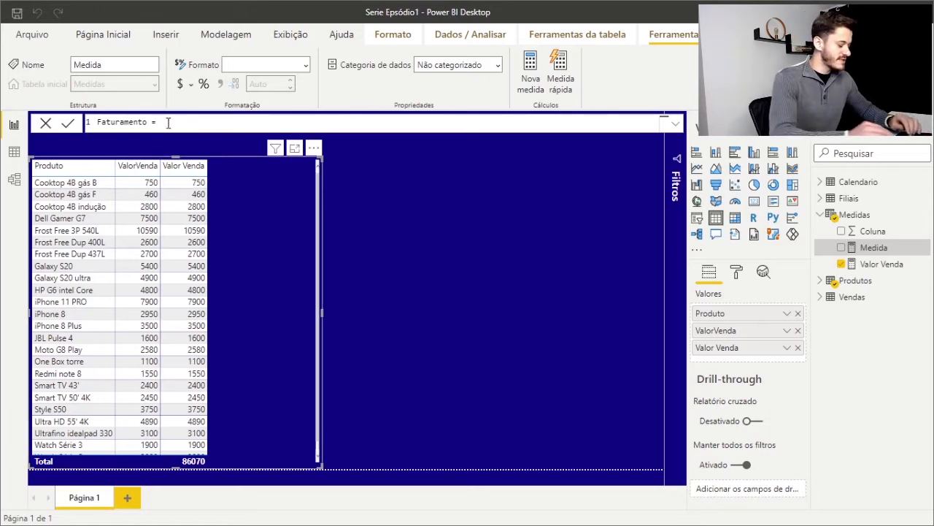
Begin the Faturamento formula with the SUMX function, using Vendas as its table argument and a semicolon as the separator
text(sum)
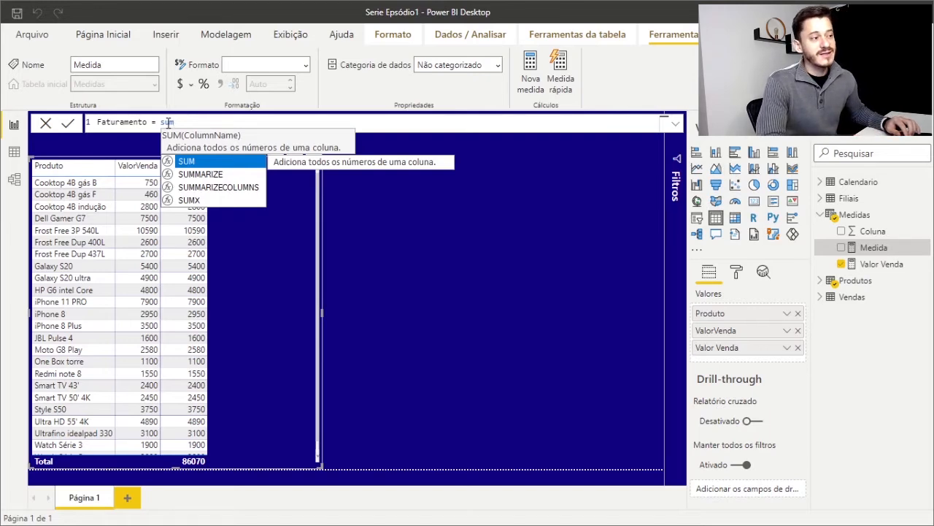
key(Down)
key(Down)
key(Down)
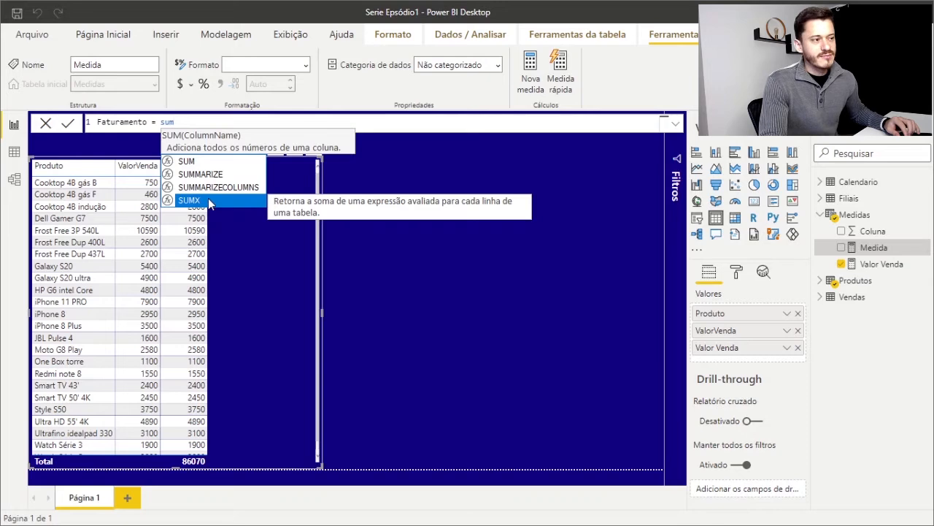
click(189, 200)
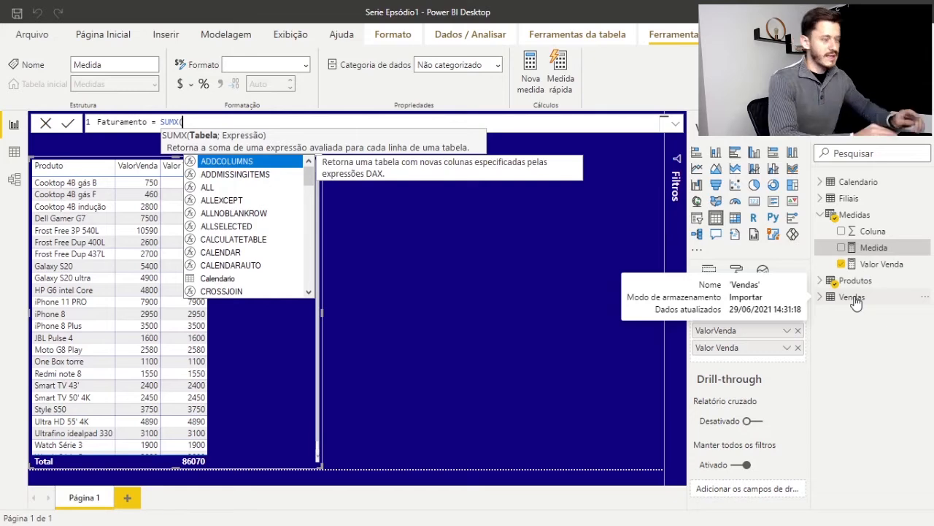
text(V)
text(s)
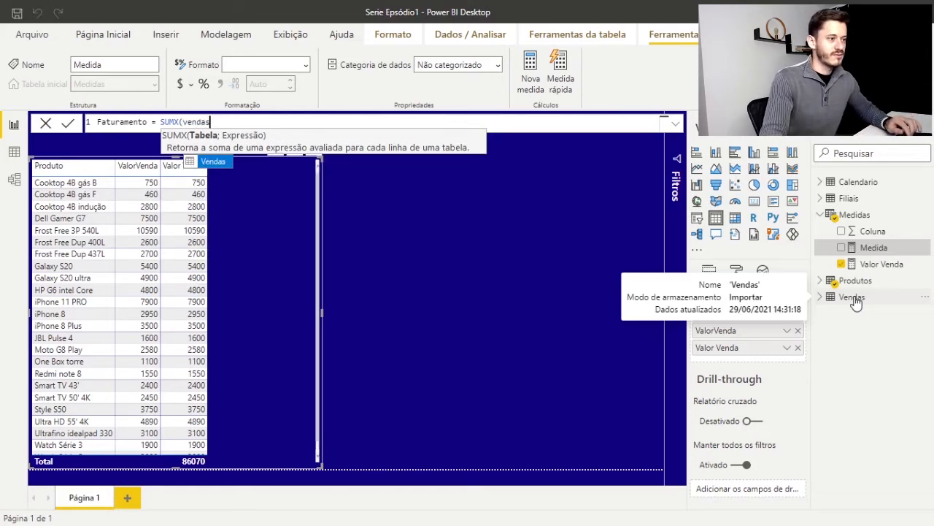
click(208, 162)
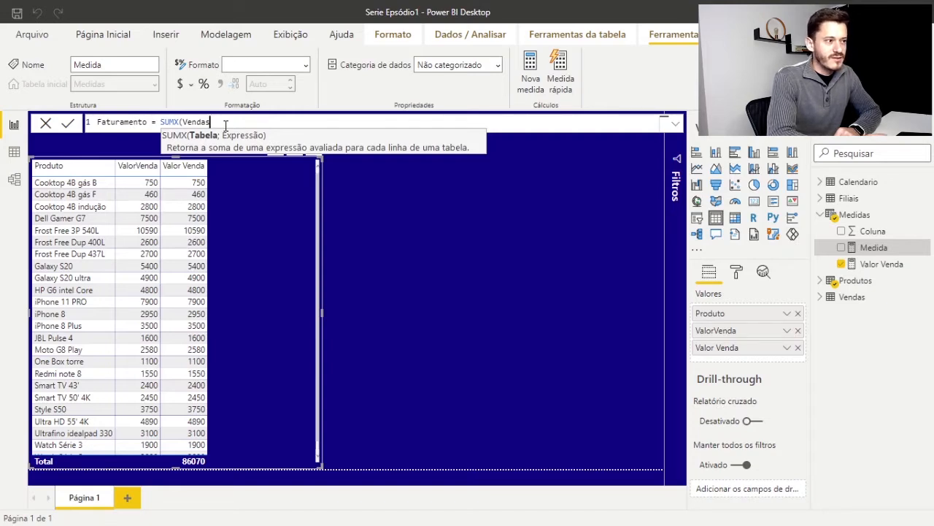
text(,)
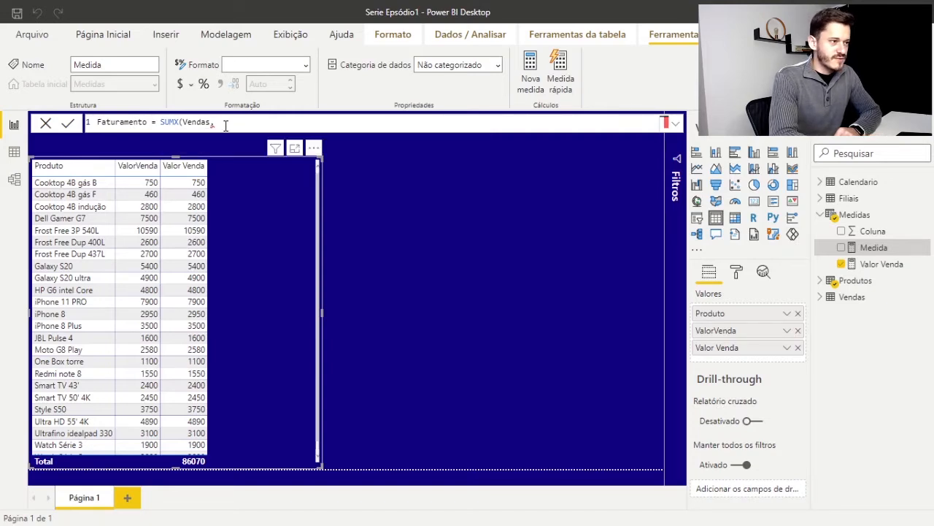
key(BackSpace)
text(;)
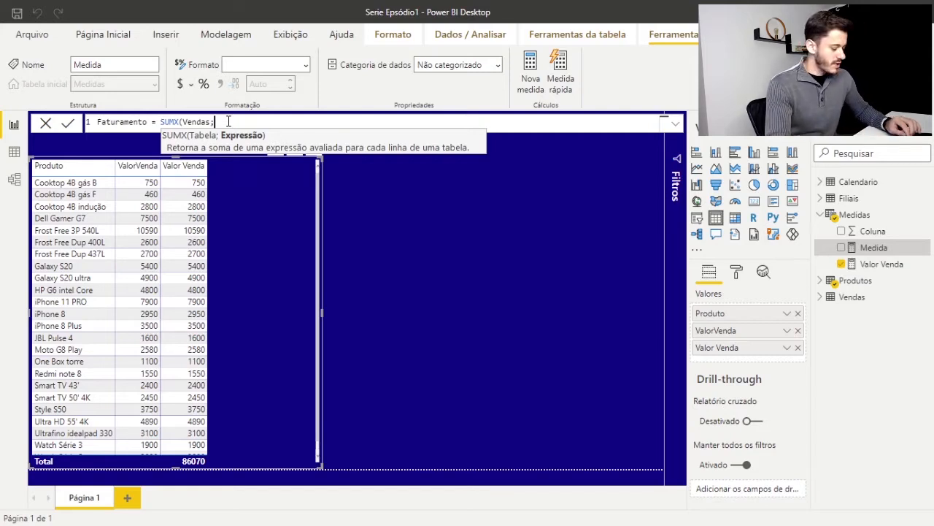
Set the SUMX expression to Vendas[QtePedido] * [Valor Venda] and close the function's parenthesis
text(qte)
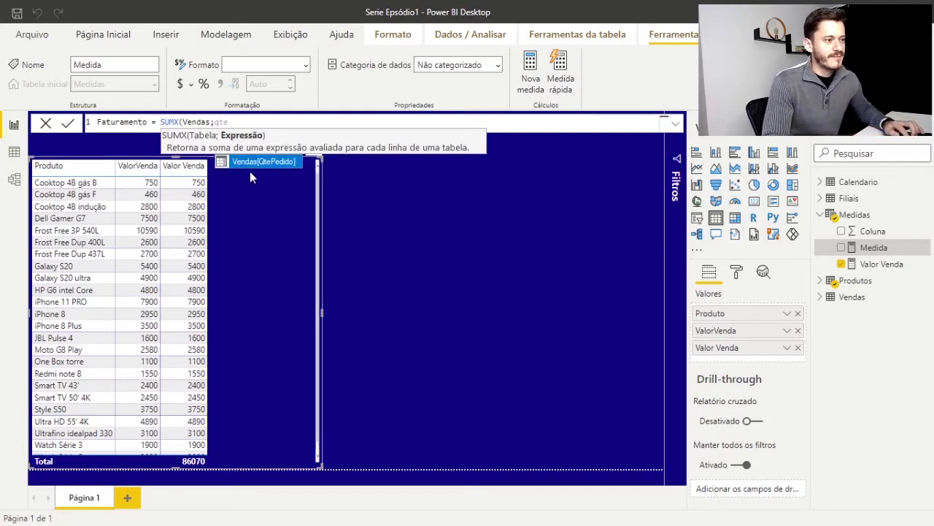
click(255, 164)
text())
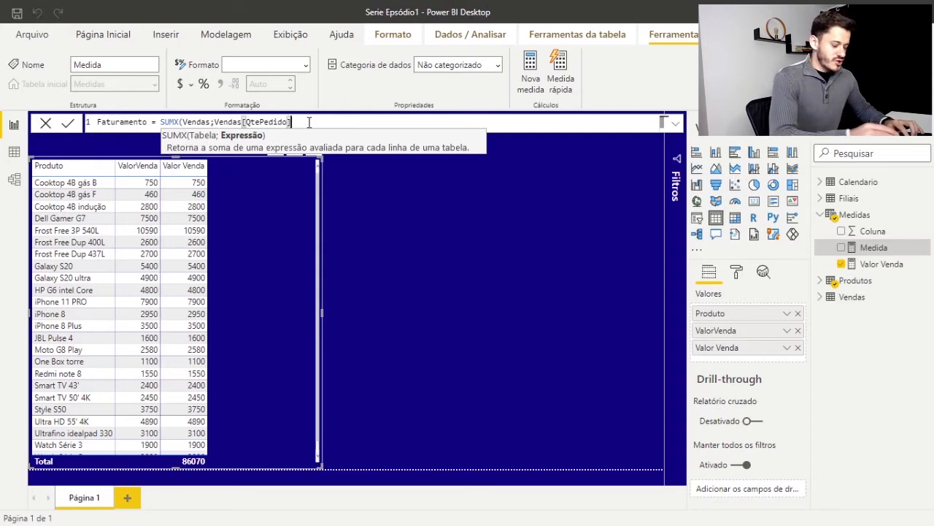
text())
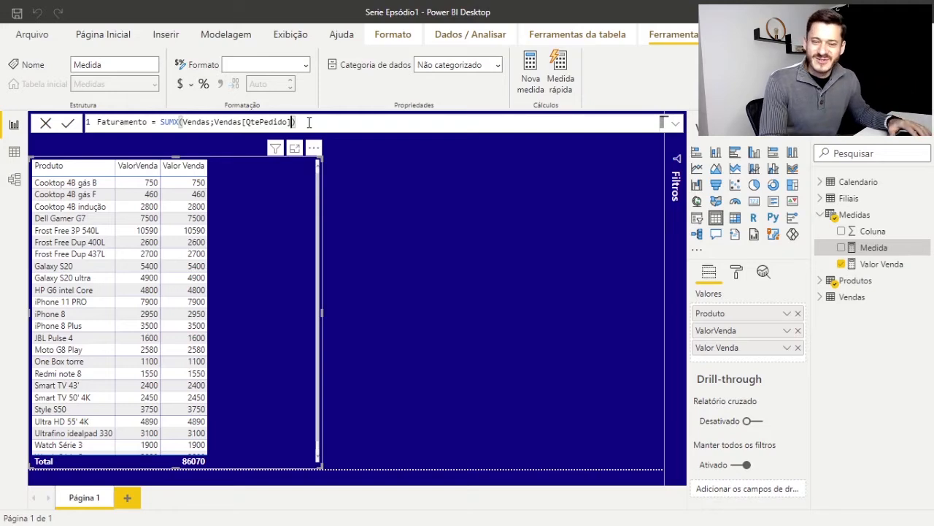
text(* )
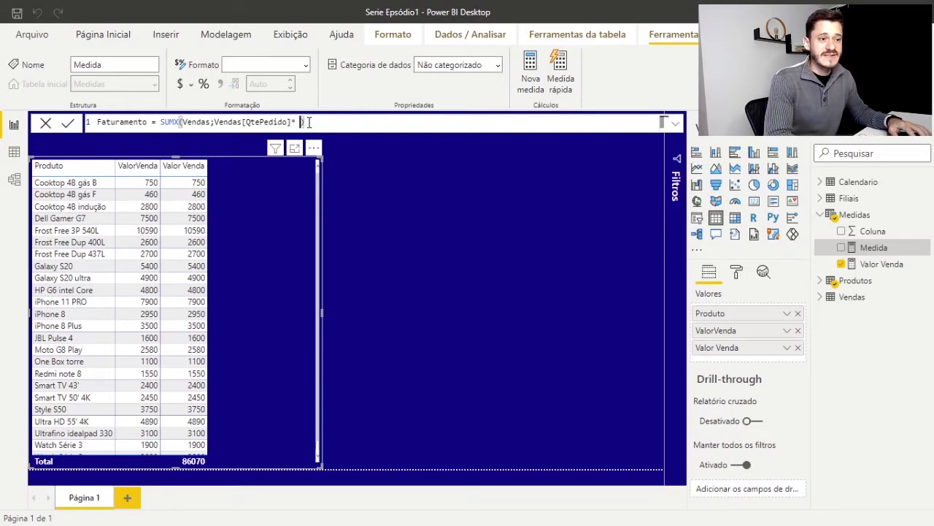
text(valo)
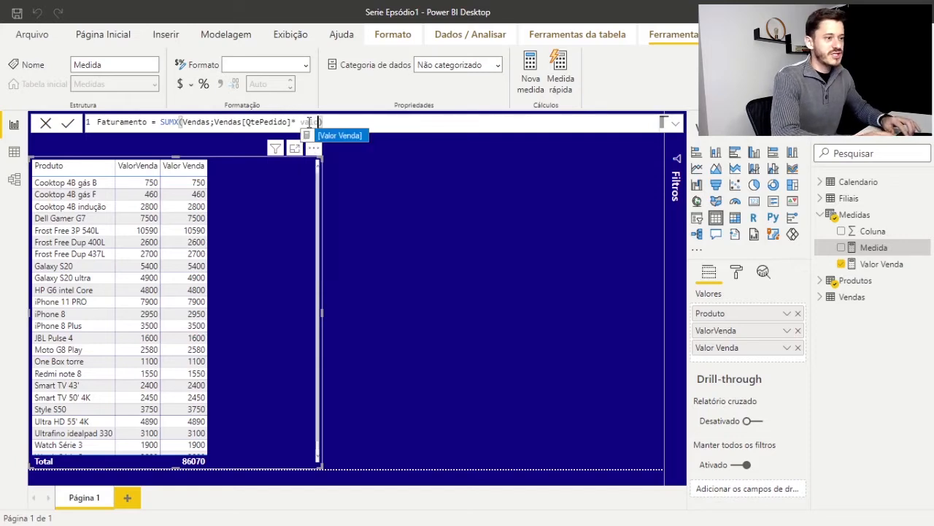
key(Tab)
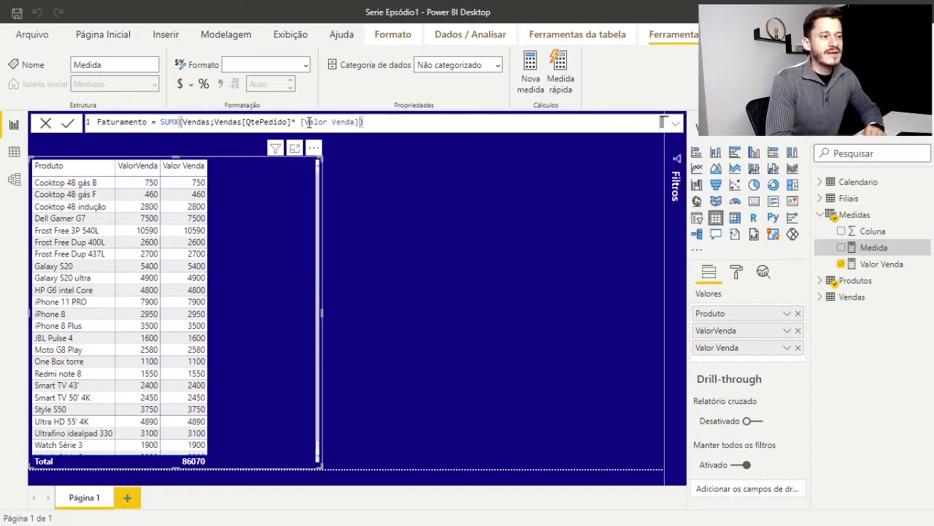
Space out the multiplication in the formula, commit the Faturamento measure, and add it to the table visual
key(Left)
key(Left)
key(Left)
key(Left)
key(Left)
key(Left)
key(Left)
key(Left)
key(Left)
key(Left)
key(Left)
key(Left)
key(Left)
key(Left)
key(Left)
key(Left)
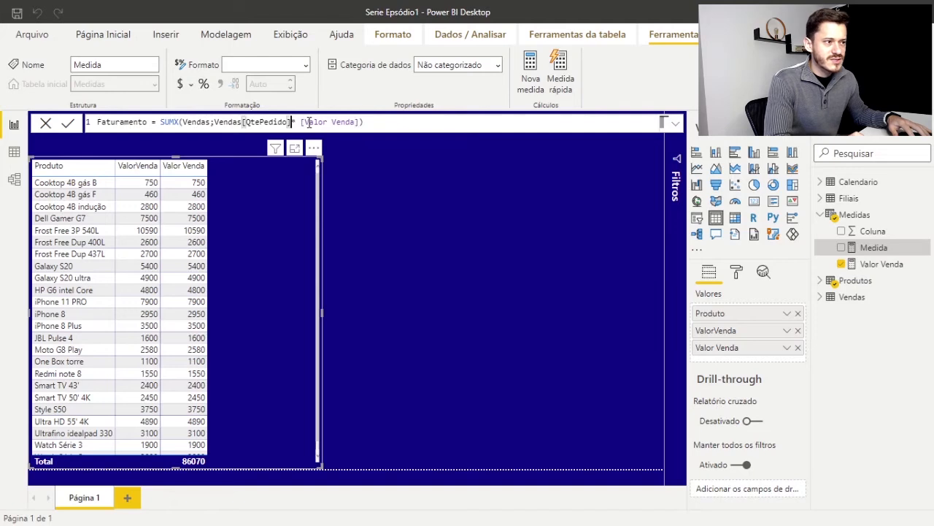
key(End)
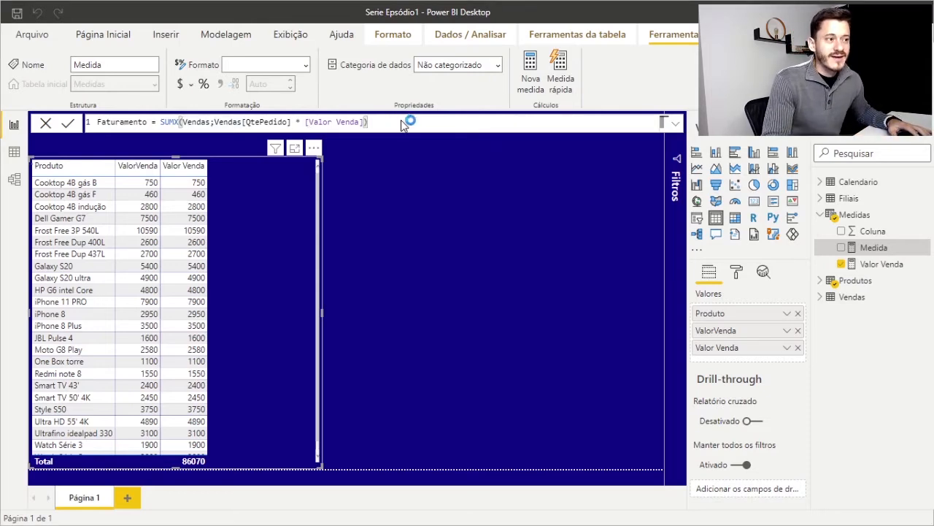
key(Return)
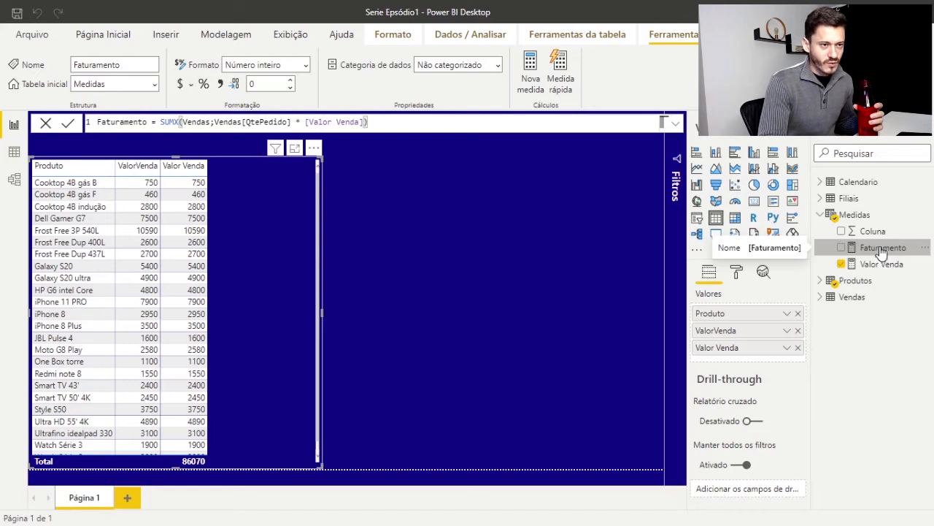
drag(882, 250, 276, 279)
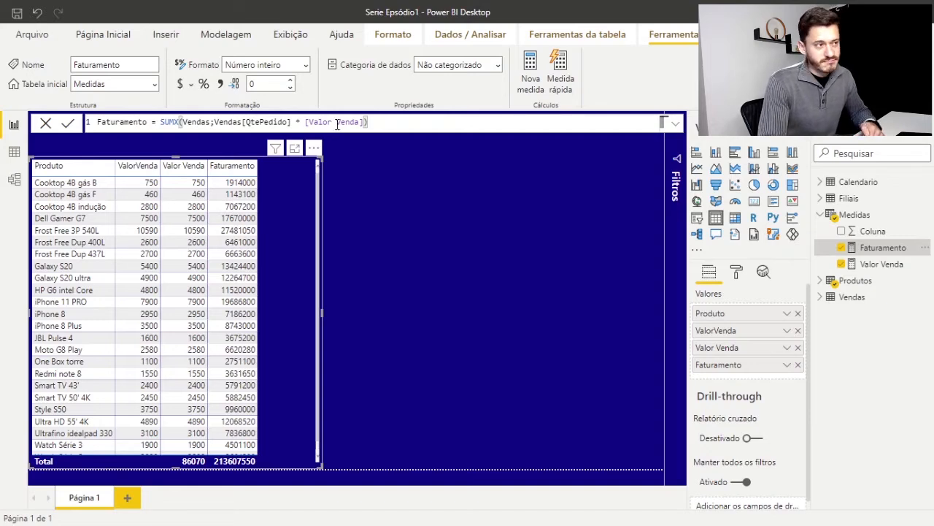
Format the Faturamento measure as currency using the R$ Português (Brasil) symbol
click(307, 69)
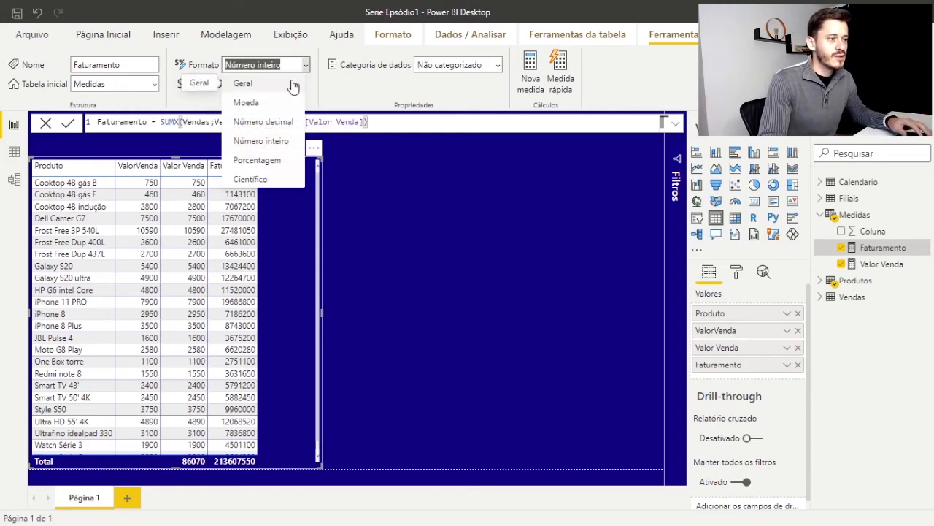
click(517, 249)
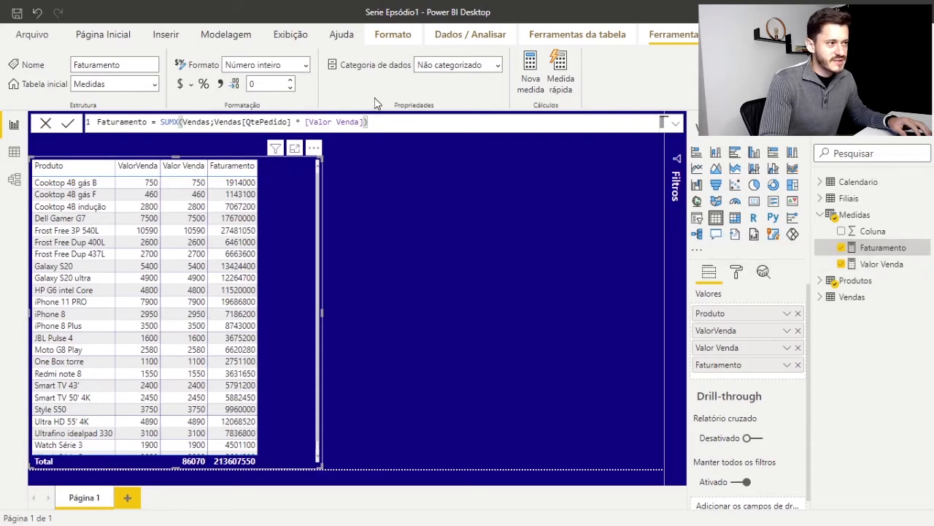
click(188, 87)
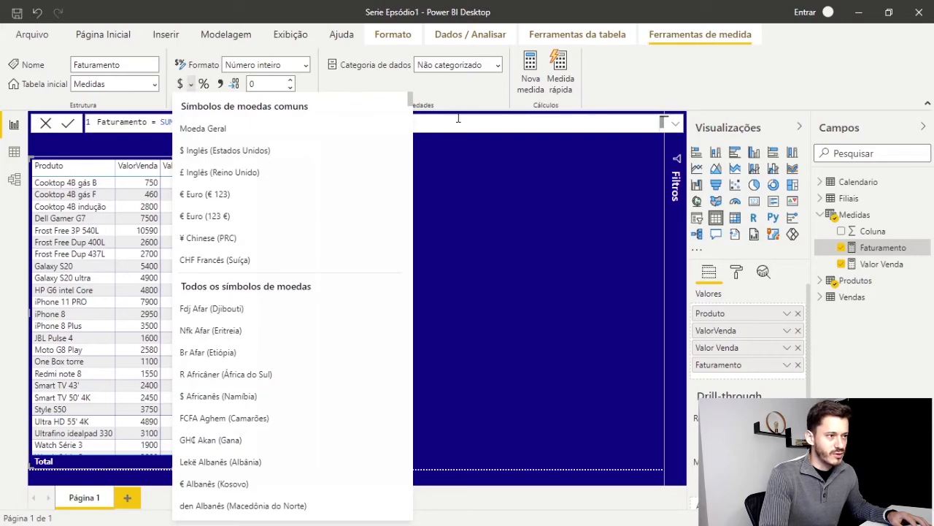
drag(410, 100, 401, 445)
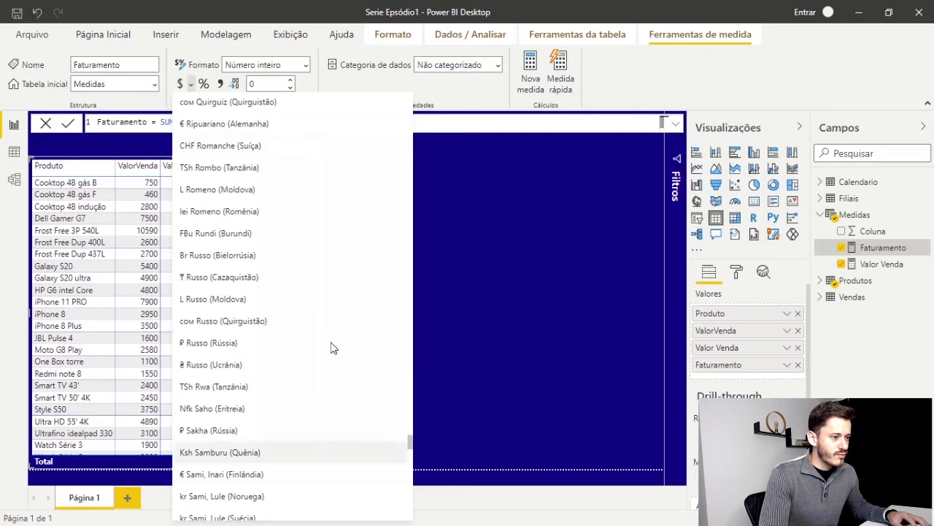
scroll(329, 348, down, 3)
scroll(292, 275, up, 10)
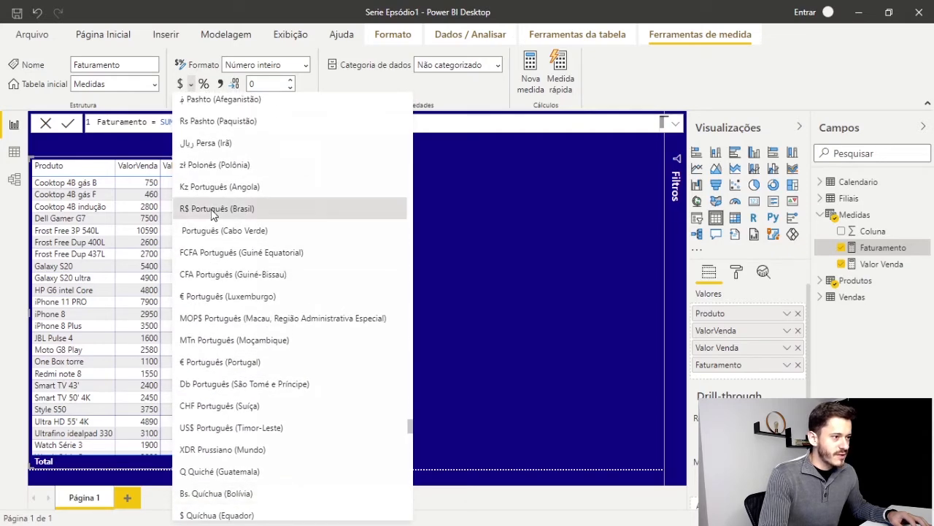
click(233, 211)
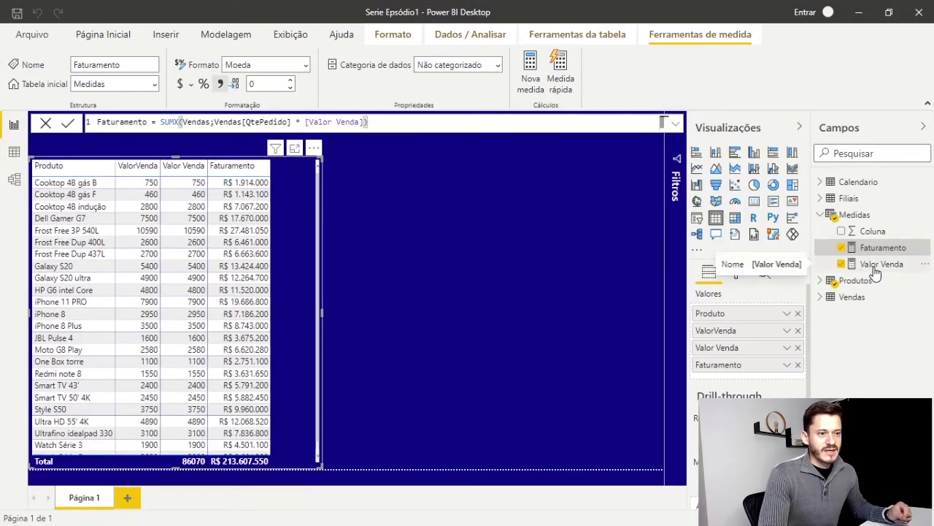
Apply the R$ Português (Brasil) currency format to the Valor Venda measure
click(876, 266)
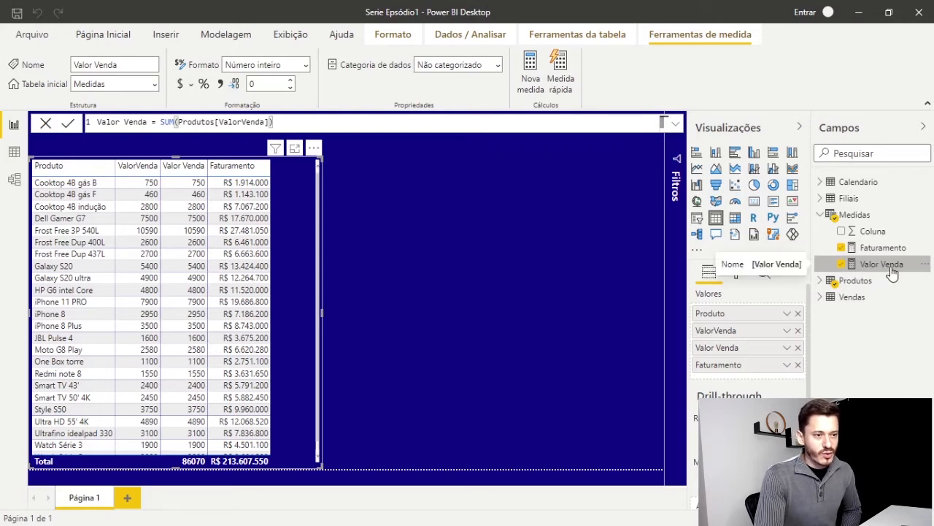
click(192, 91)
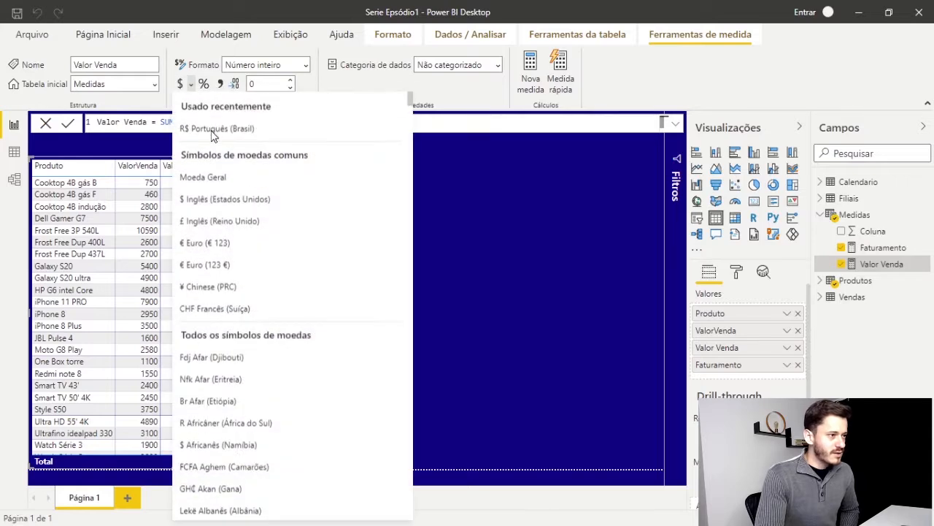
click(212, 130)
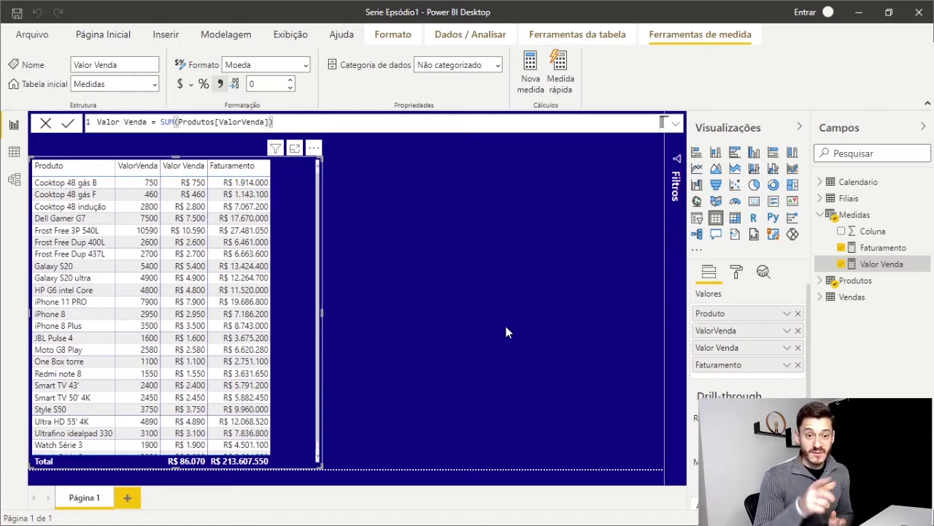
Rename the Valor Venda measure in the Medidas table as Valor Produto
double_click(890, 265)
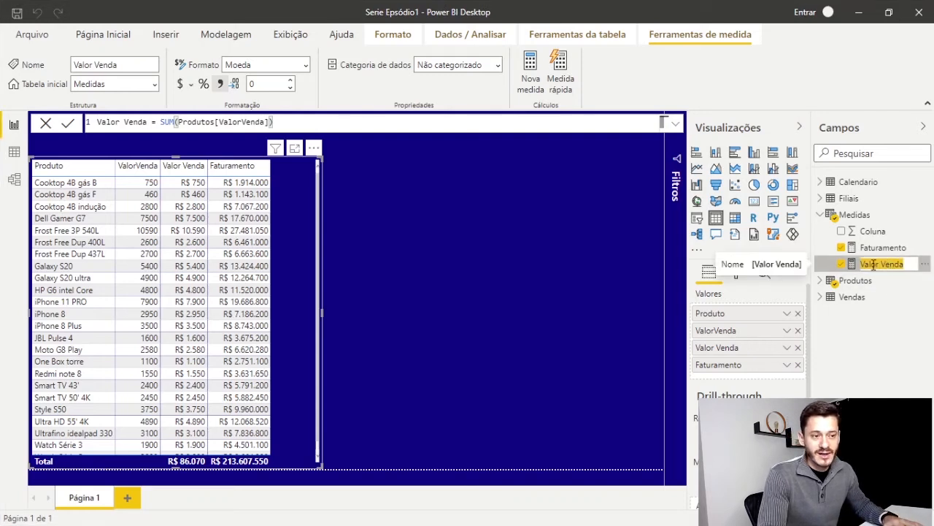
click(881, 264)
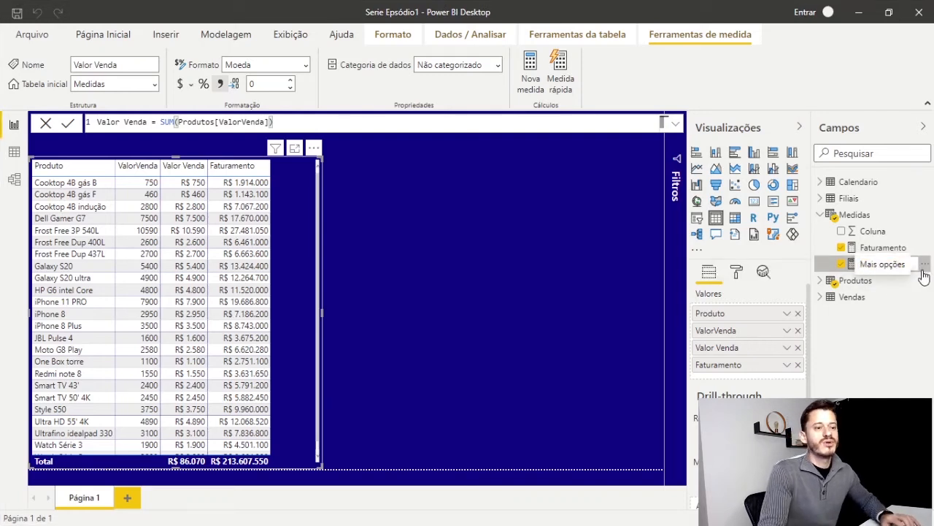
key(ctrl+shift+Left)
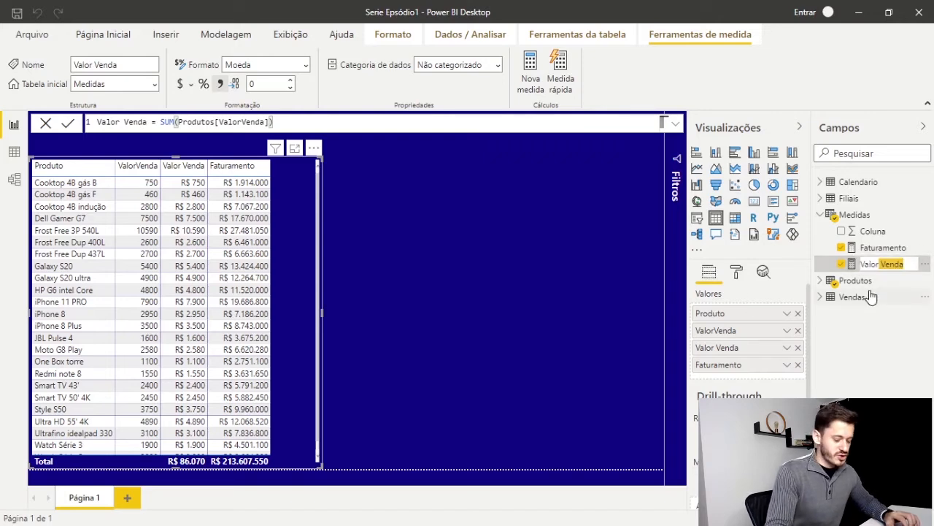
key(BackSpace)
key(BackSpace)
text(Pro)
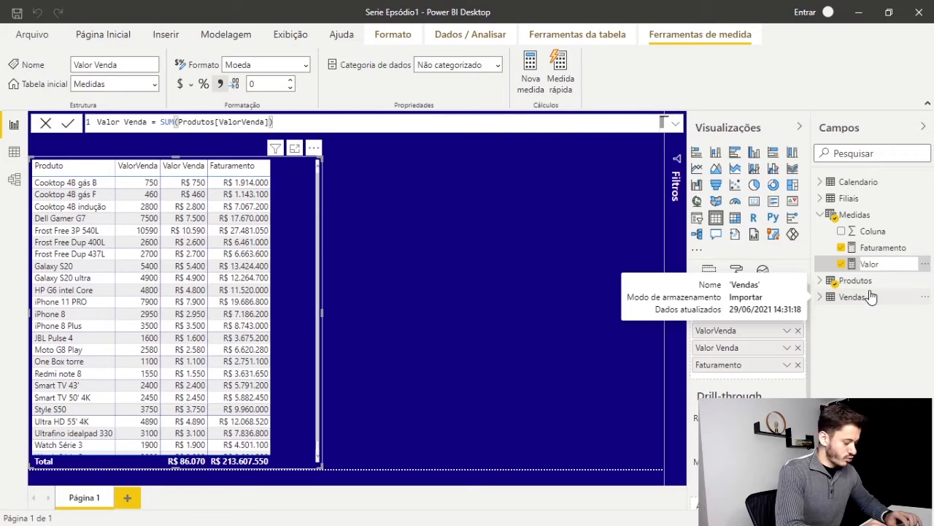
text(Pro)
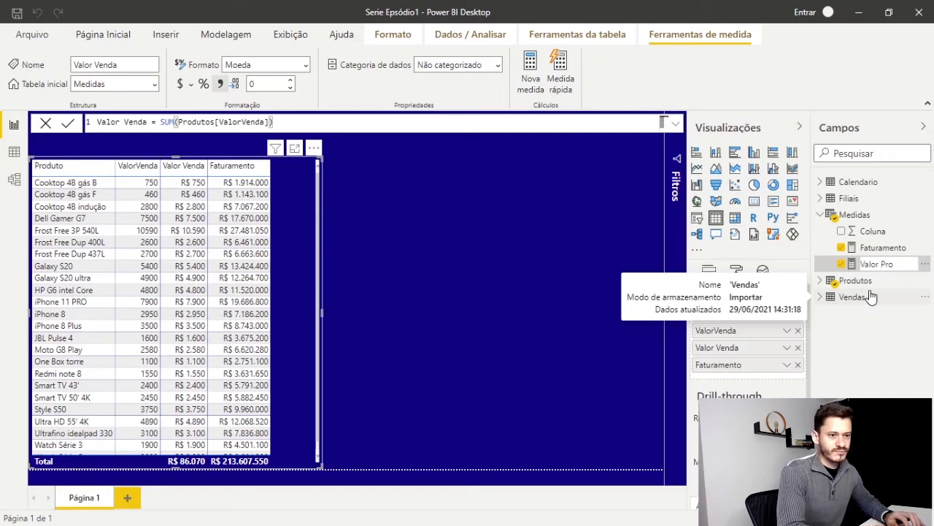
text(duto)
key(Return)
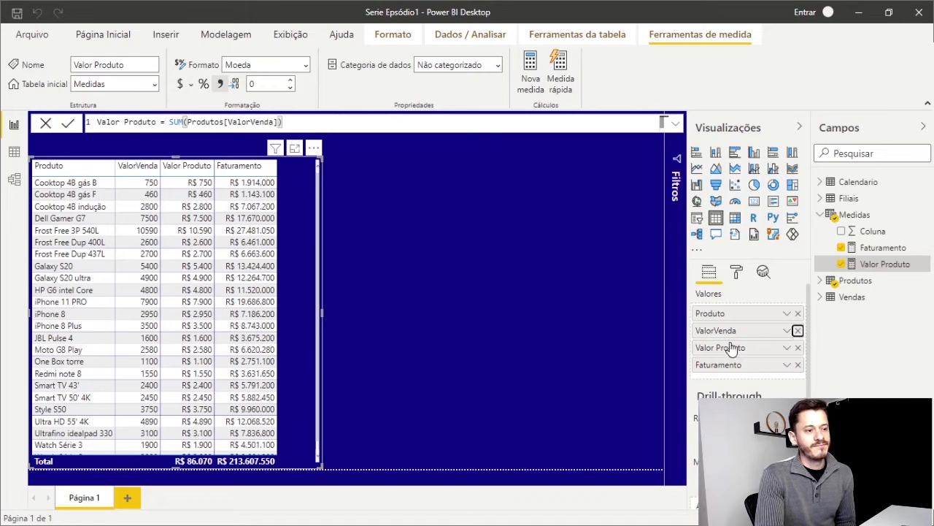
Remove the ValorVenda column from the table visual, collapse the Medidas table's field list, and deselect the visual
click(798, 330)
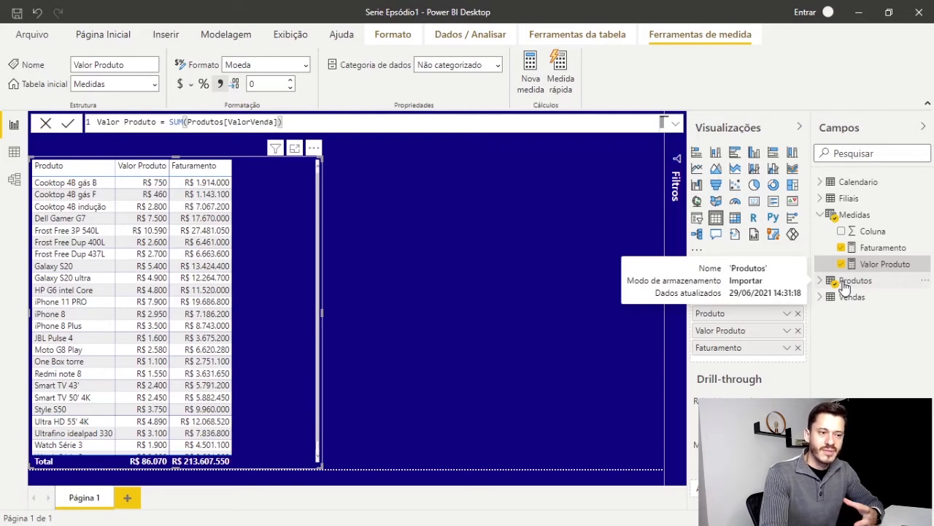
click(819, 216)
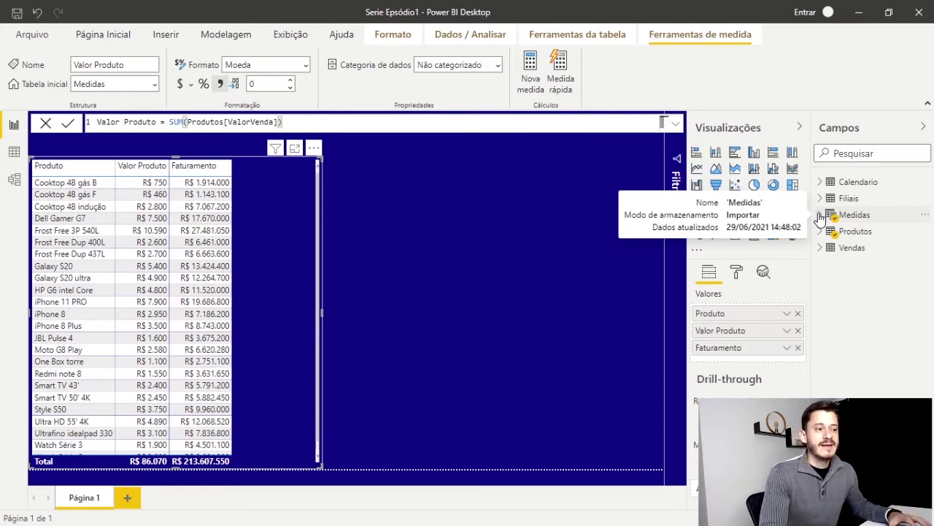
click(454, 282)
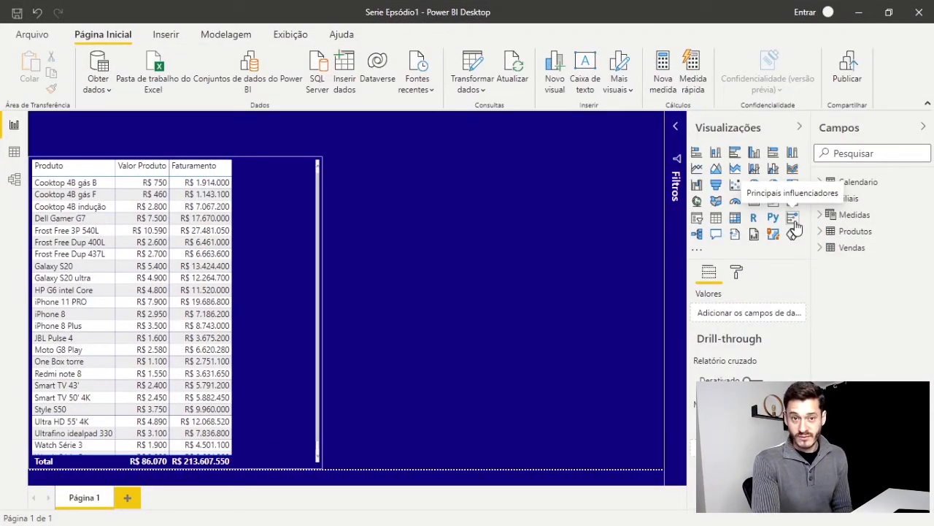
click(794, 219)
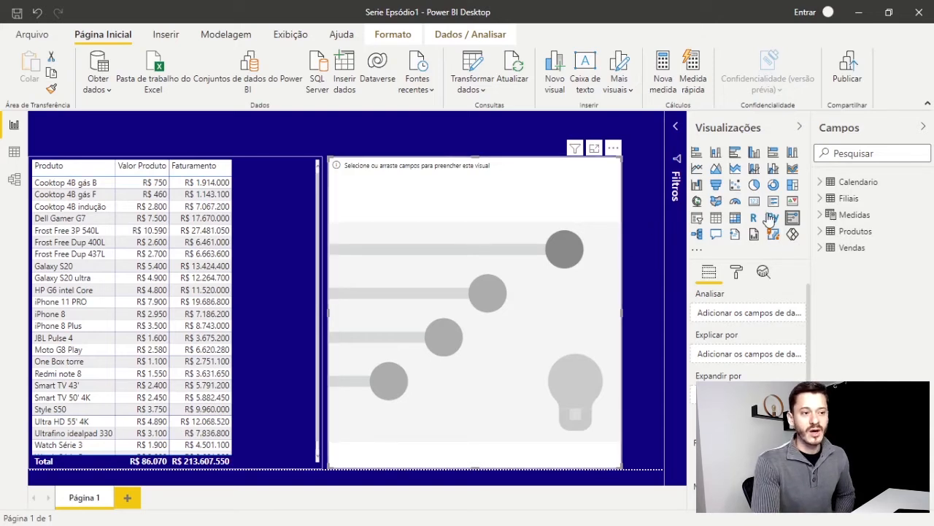
click(613, 149)
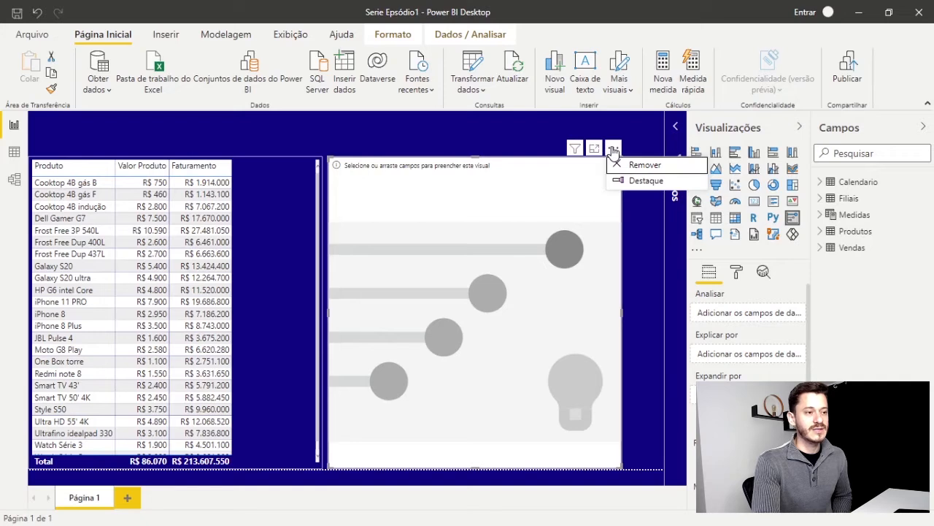
click(636, 166)
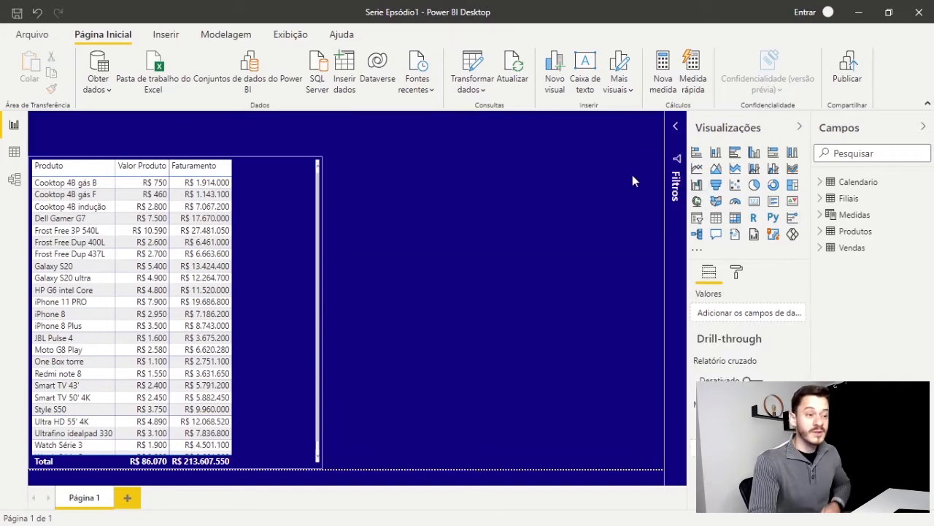
Create a new measure in the Medidas table and name it Qte
click(825, 215)
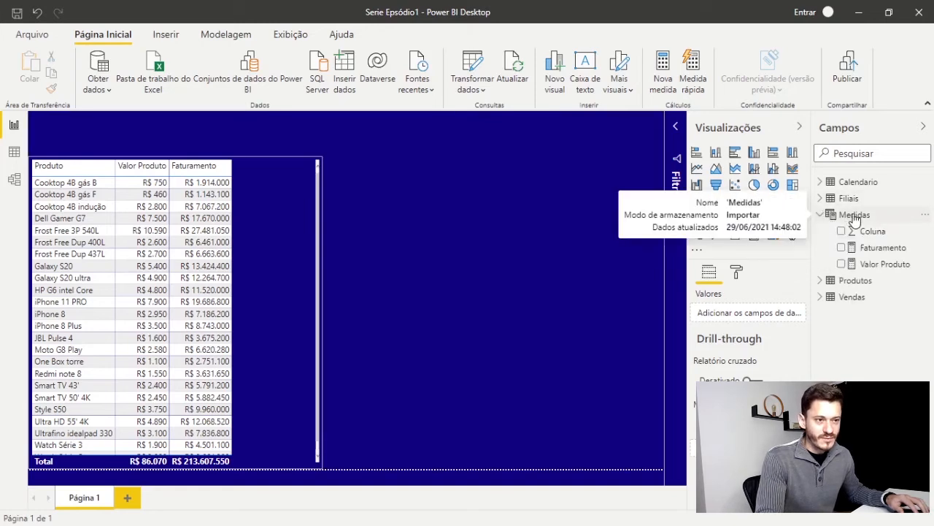
click(852, 216)
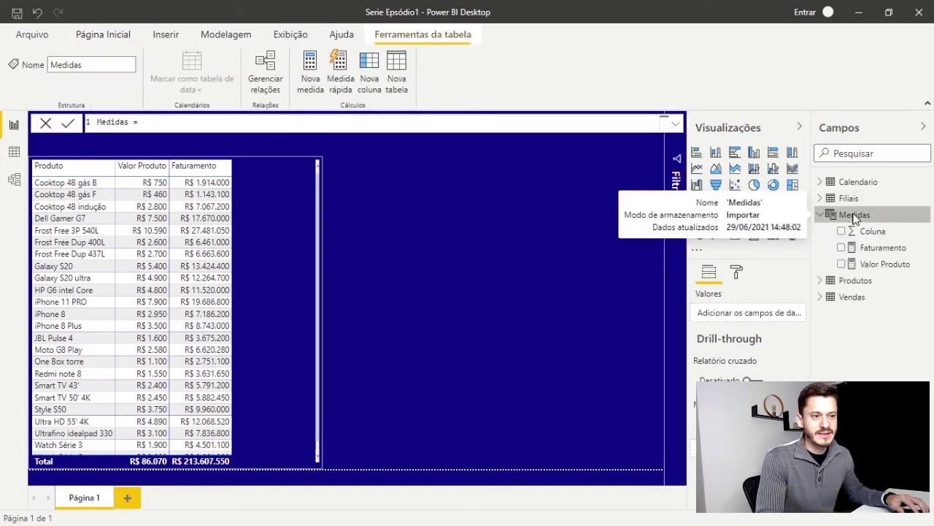
right_click(854, 217)
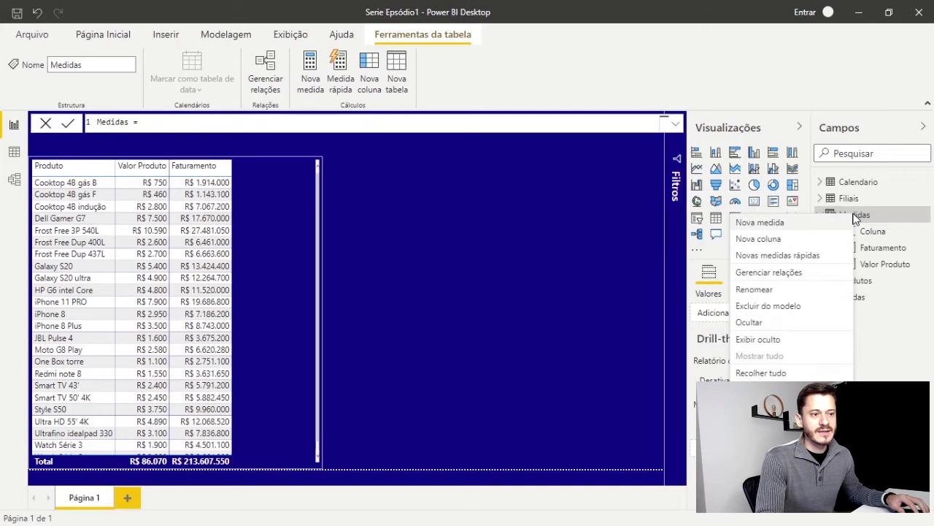
click(769, 226)
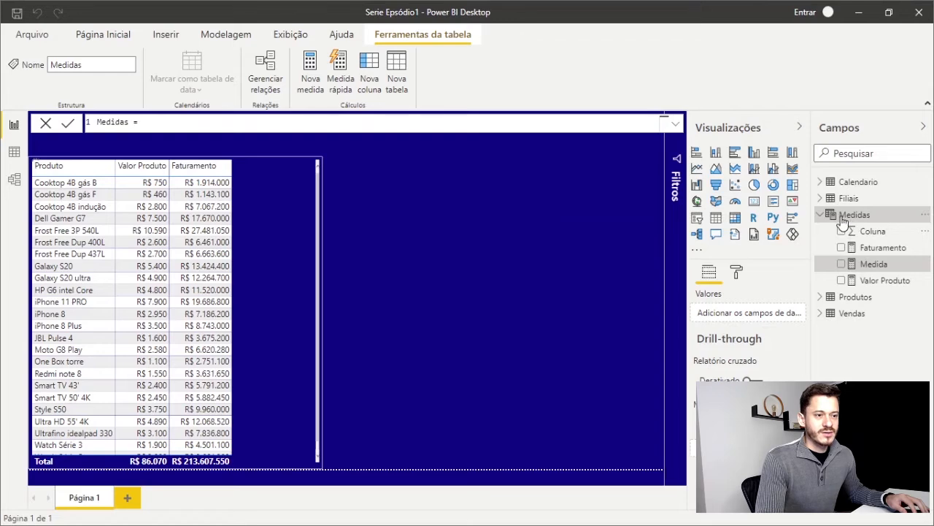
click(115, 122)
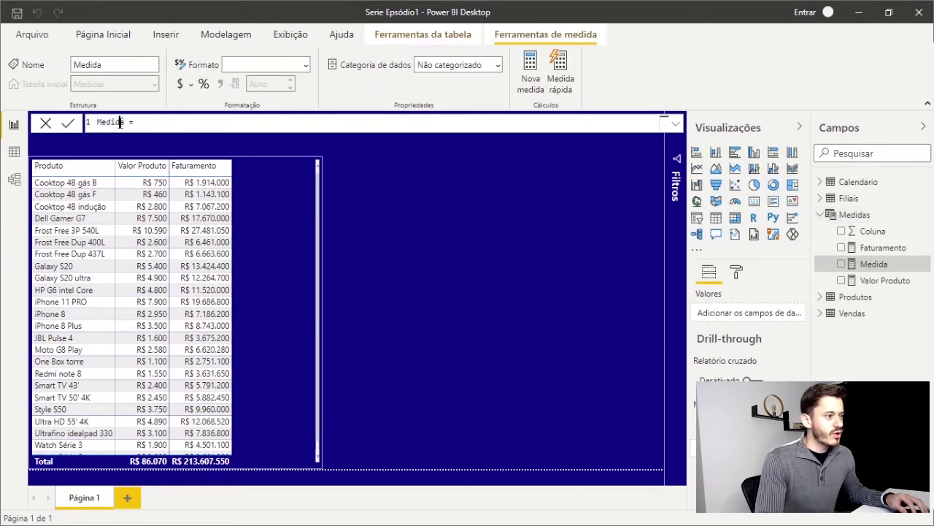
drag(121, 122, 101, 122)
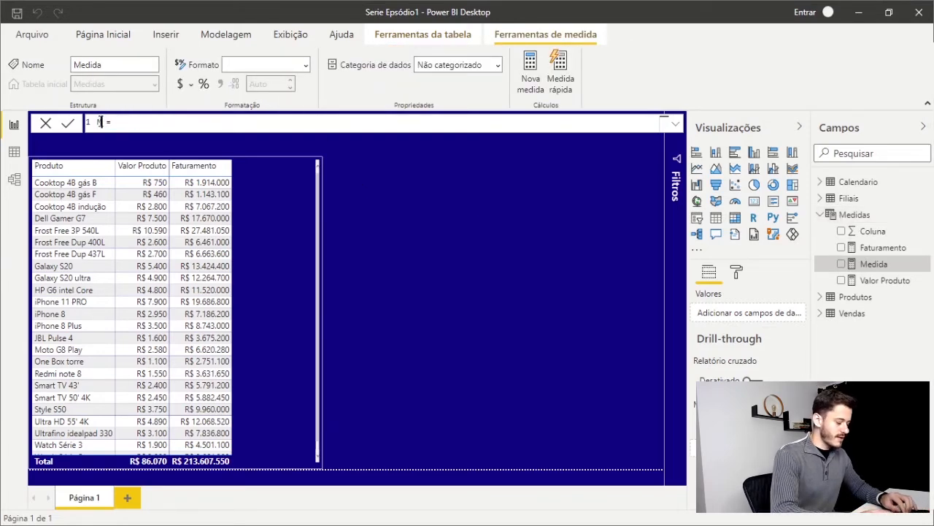
text(Qte)
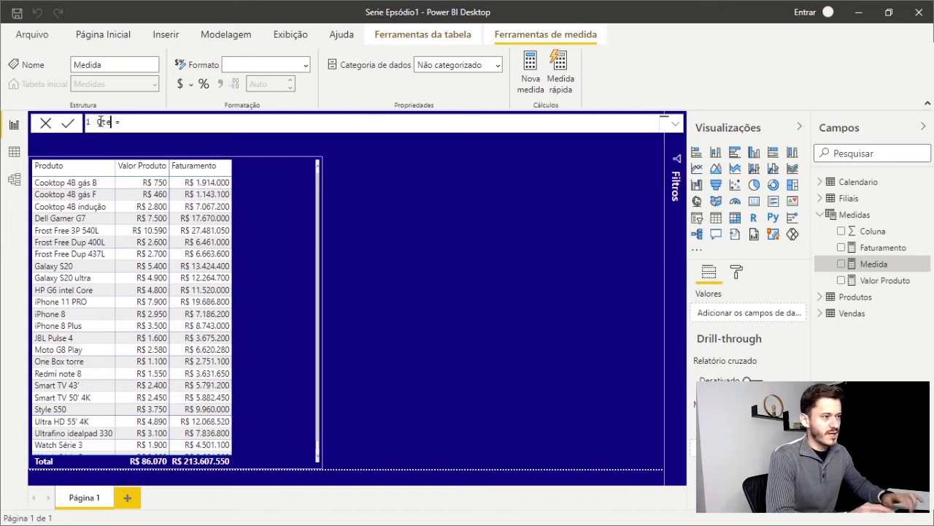
Define the Qte formula as SUM(Vendas[QtePedido])
key(End)
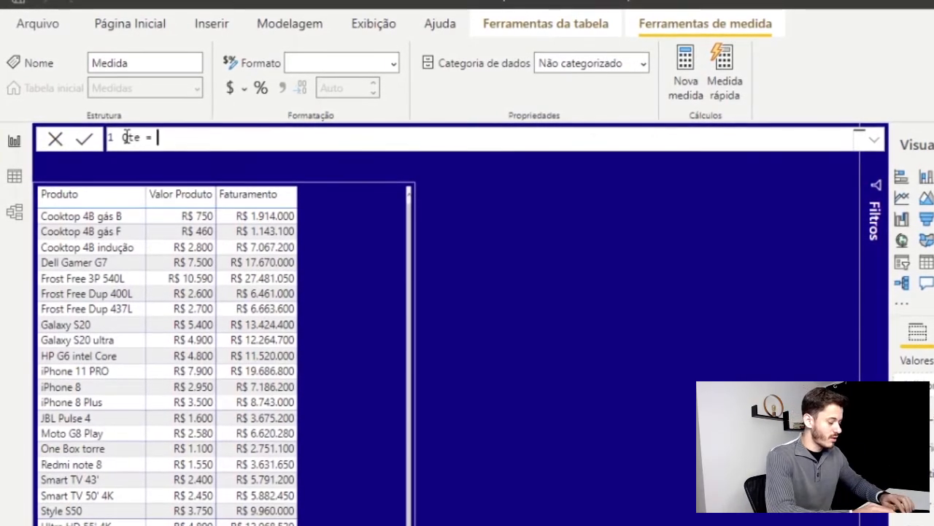
text(sum)
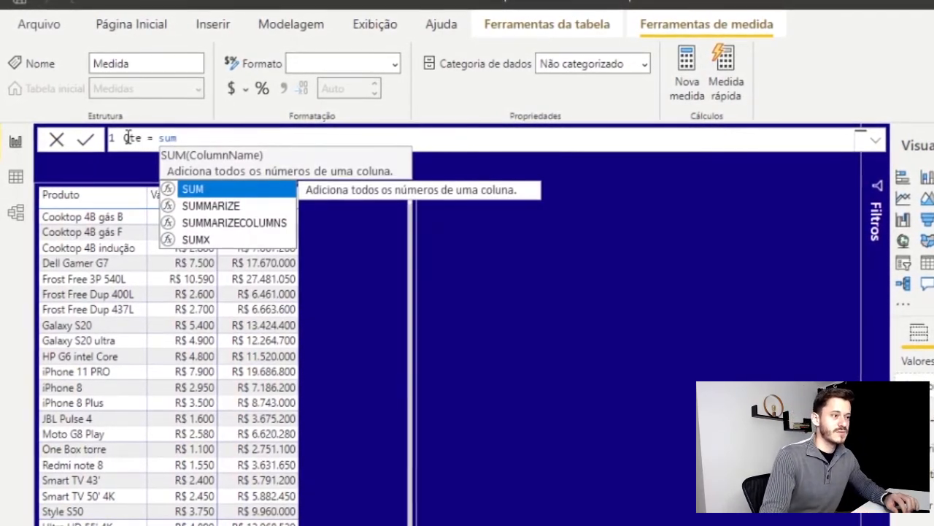
click(208, 190)
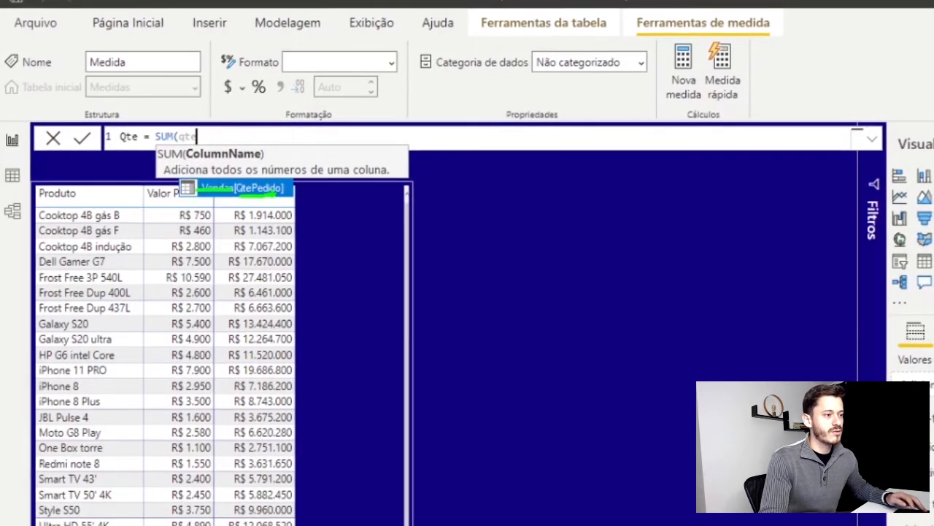
key(Escape)
key(BackSpace)
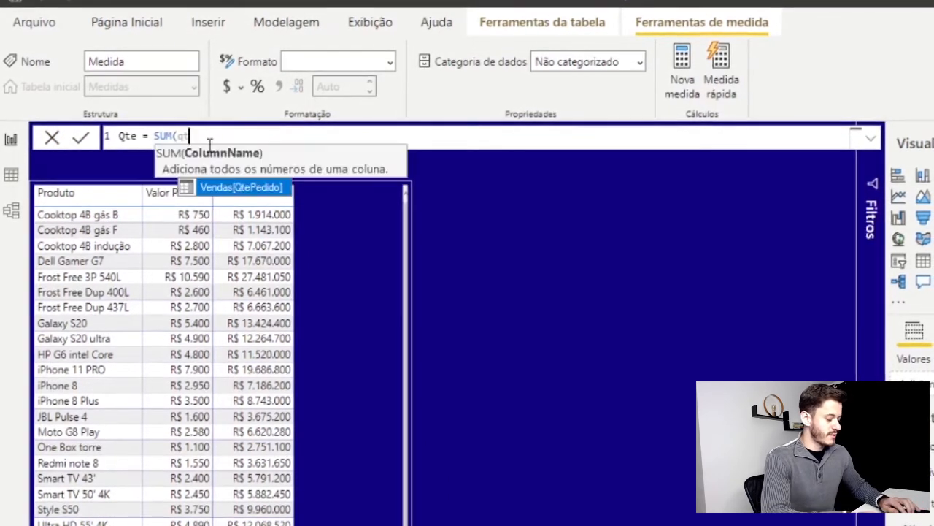
text(e)
click(219, 189)
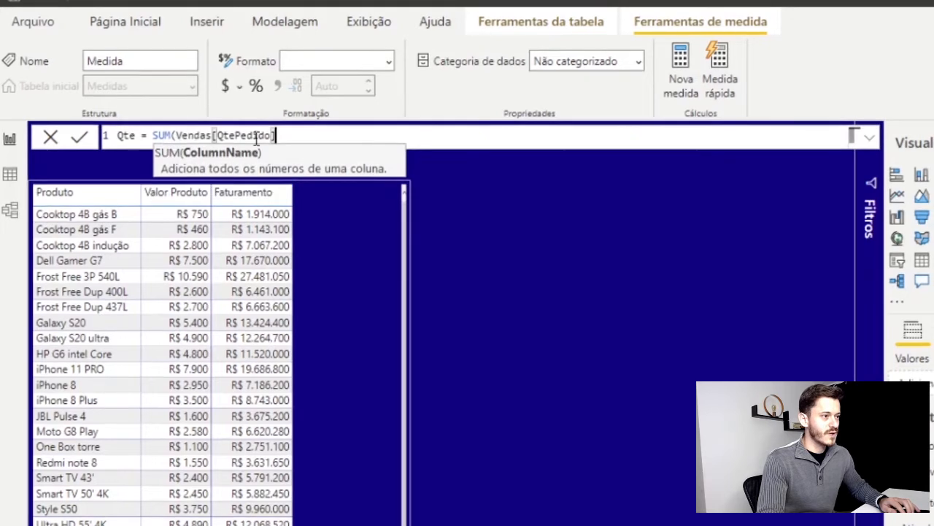
text())
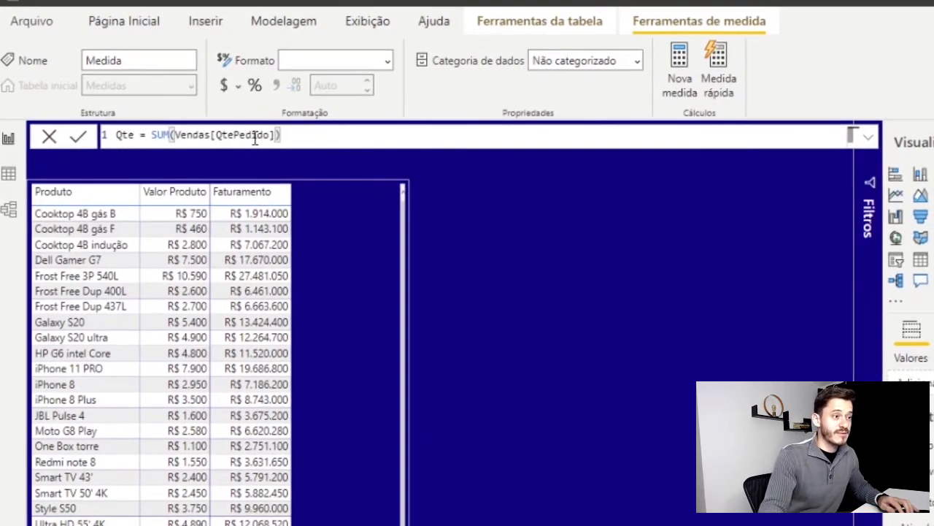
Commit the Qte measure and add it to the table visual as a new column
drag(284, 135, 151, 133)
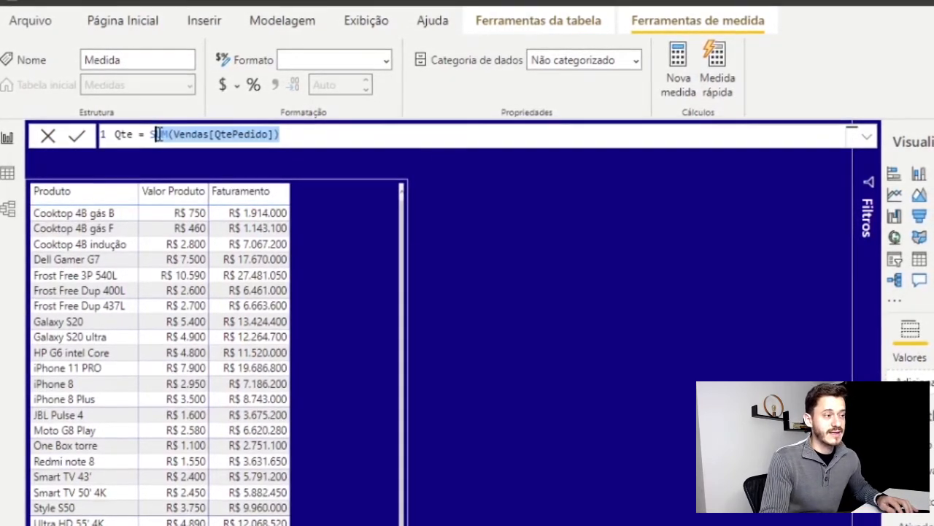
click(301, 139)
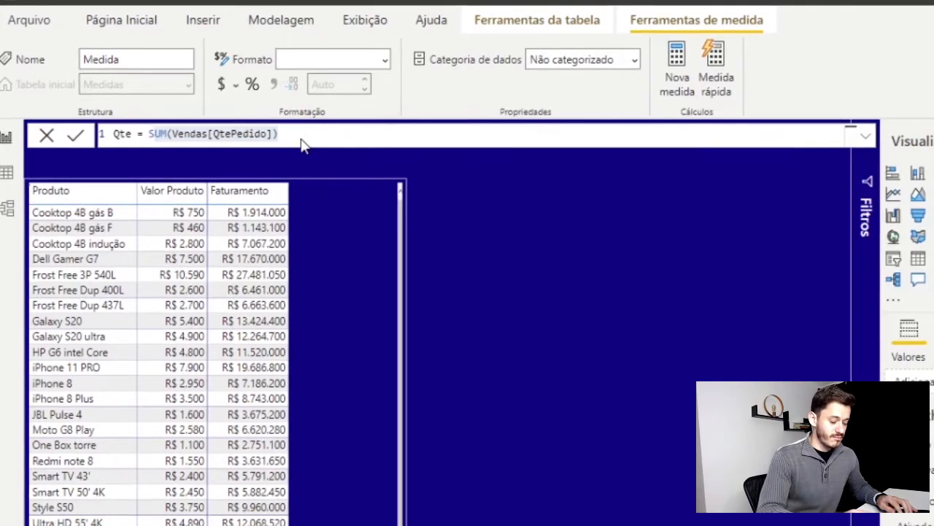
key(Return)
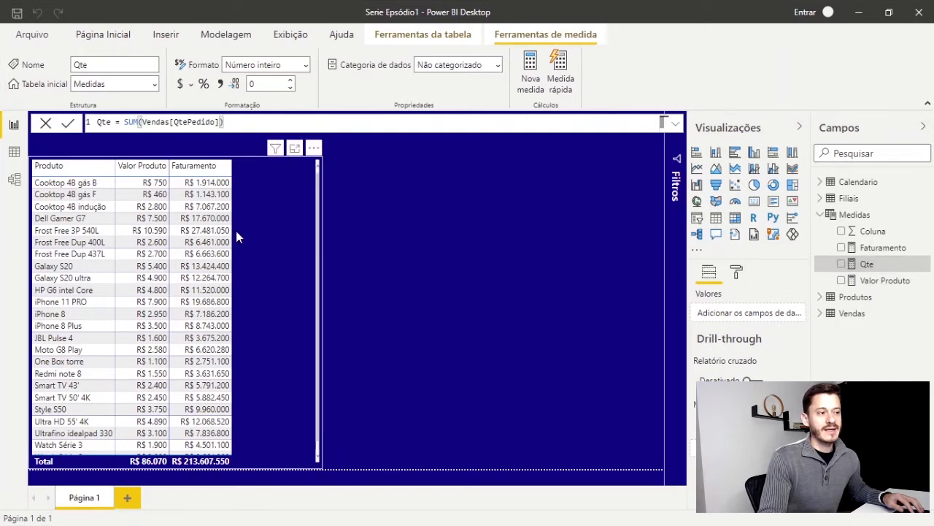
click(298, 188)
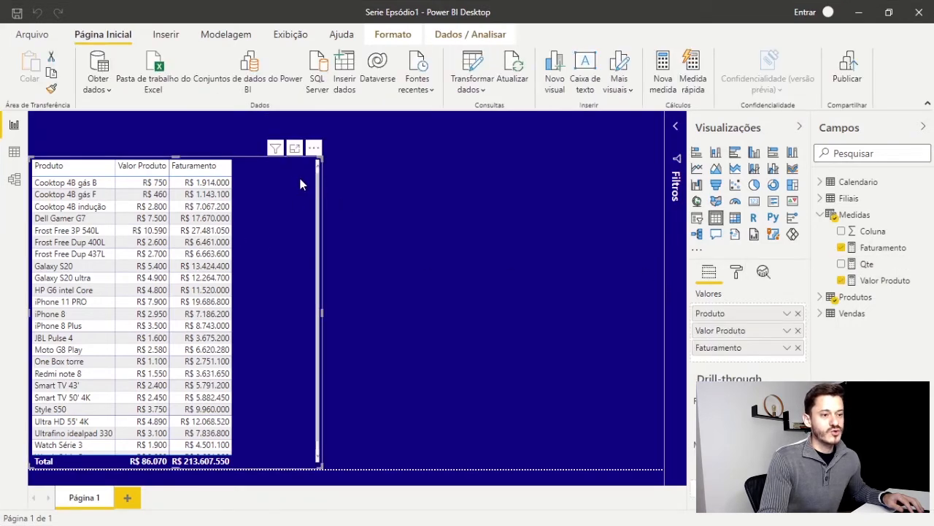
click(842, 265)
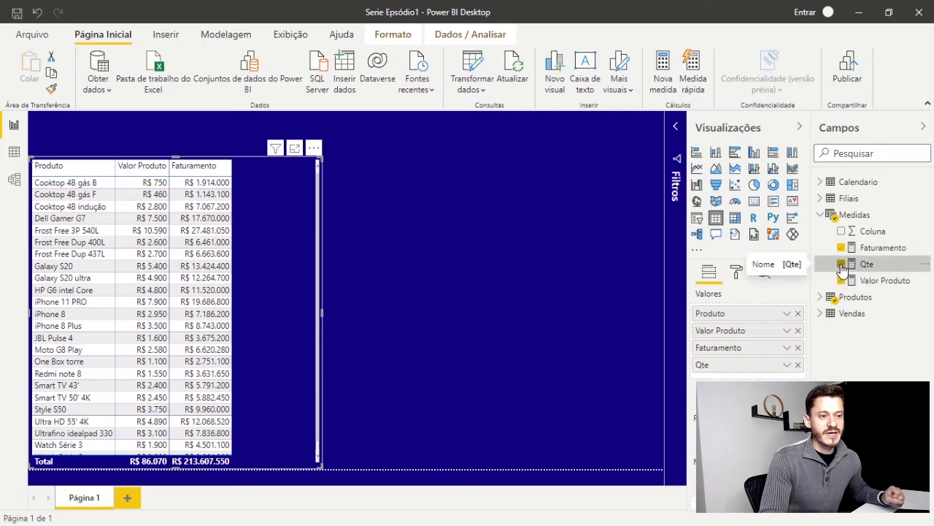
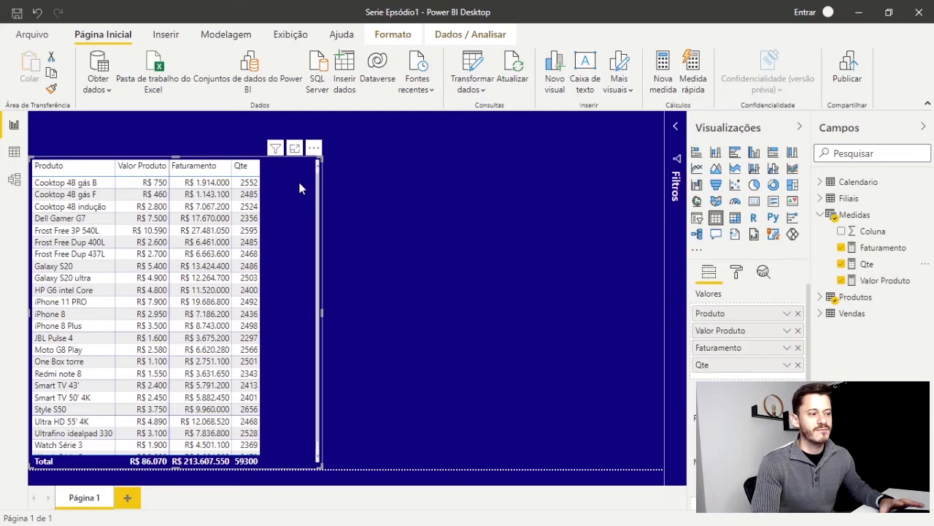
Create a new measure in the Medidas table and name it Qte 2019
right_click(872, 265)
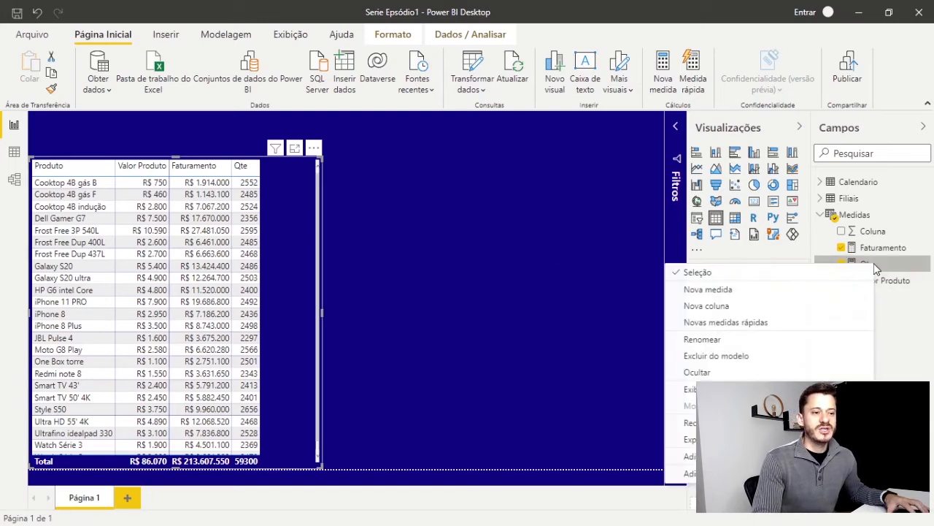
key(Escape)
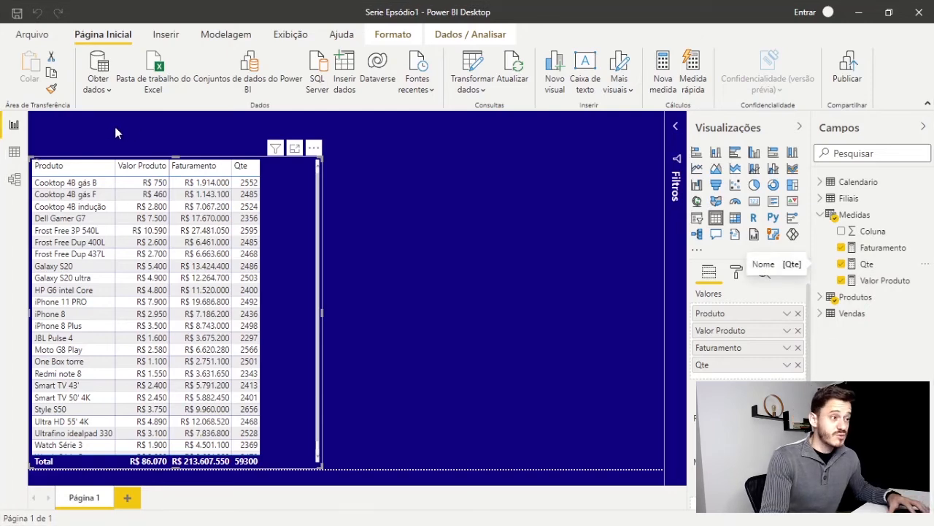
drag(124, 124, 59, 124)
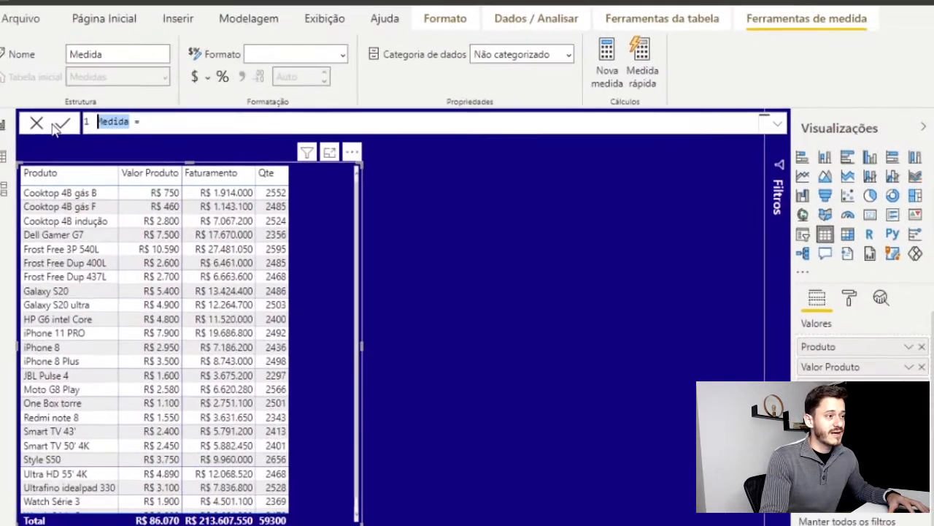
text(Qte)
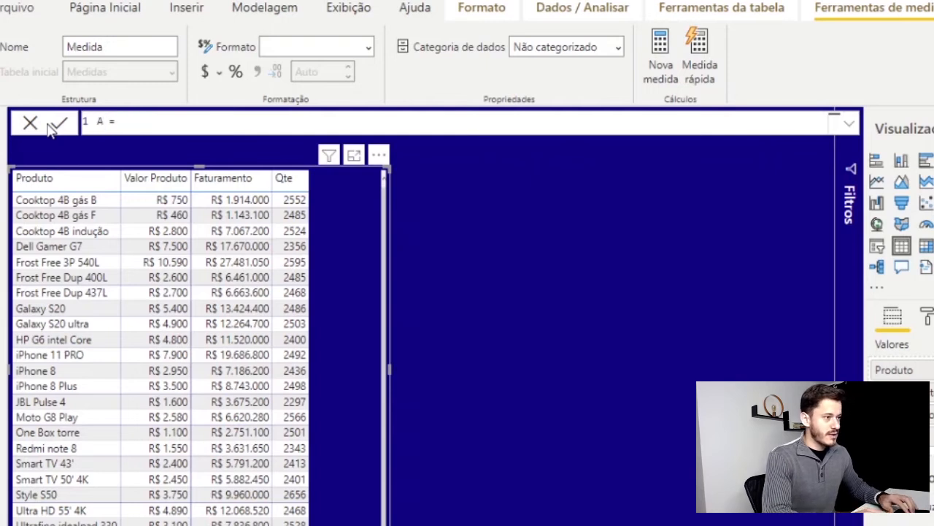
text( 2019)
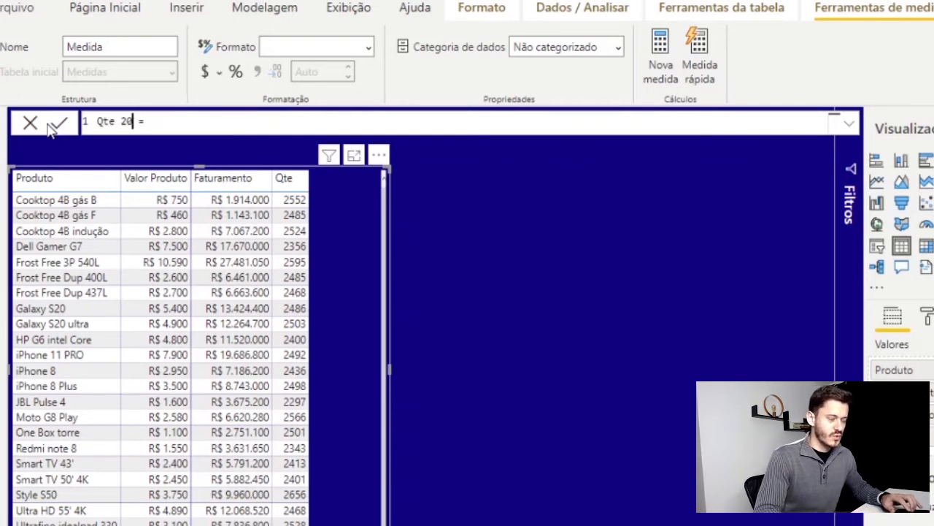
Begin the Qte 2019 formula with the CALCULATE function
click(183, 123)
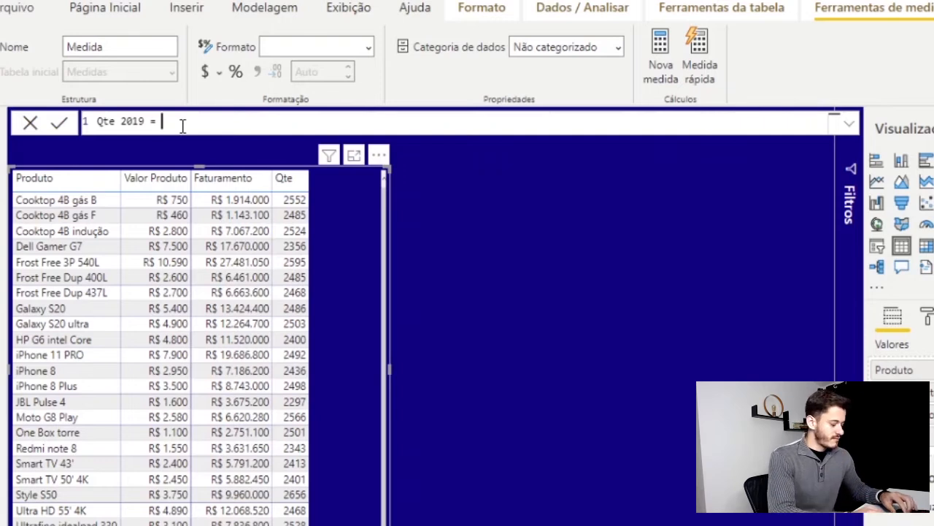
text(cal)
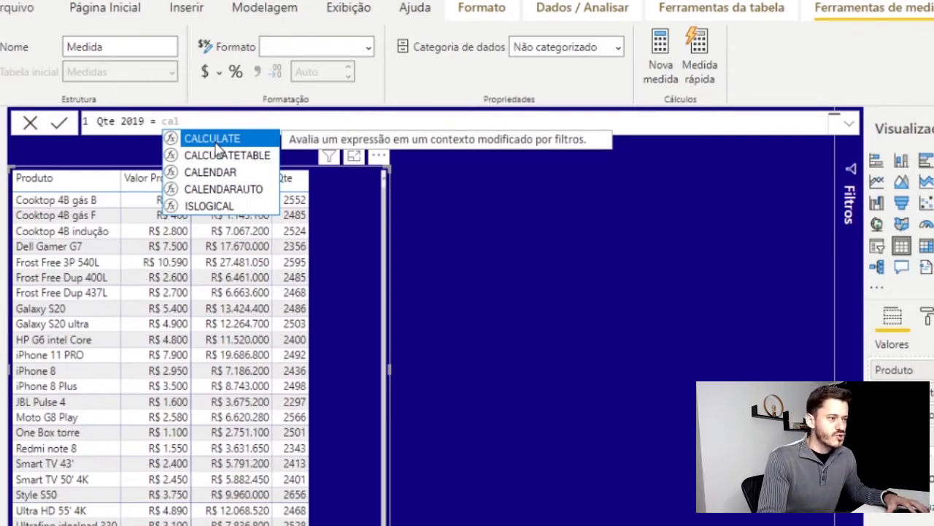
key(Tab)
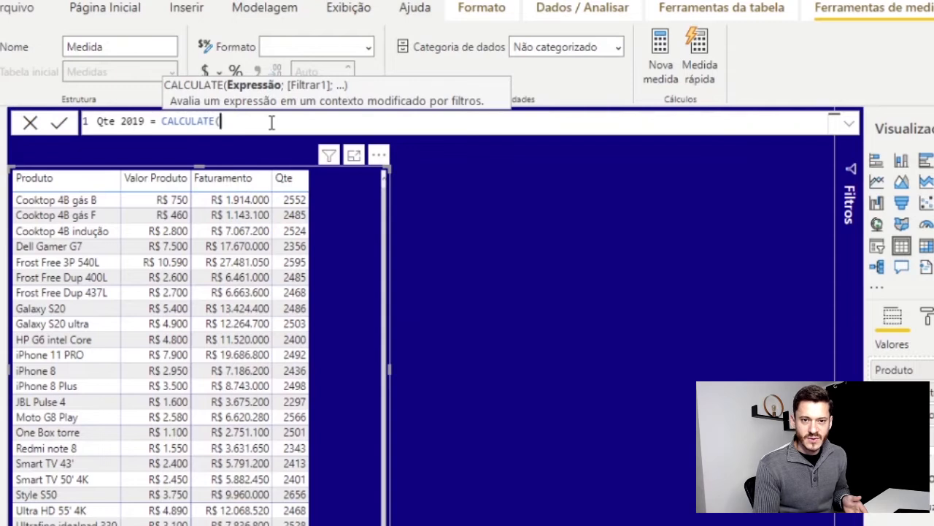
text(su)
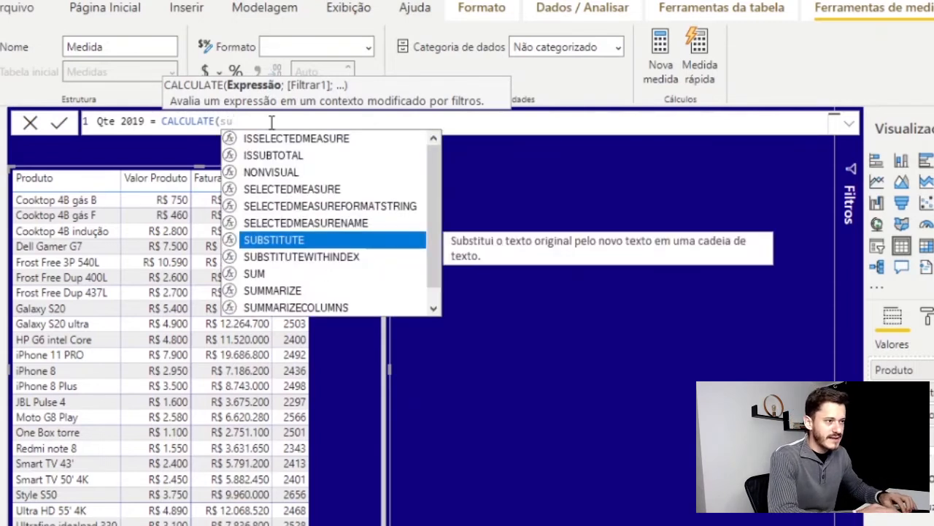
text(m)
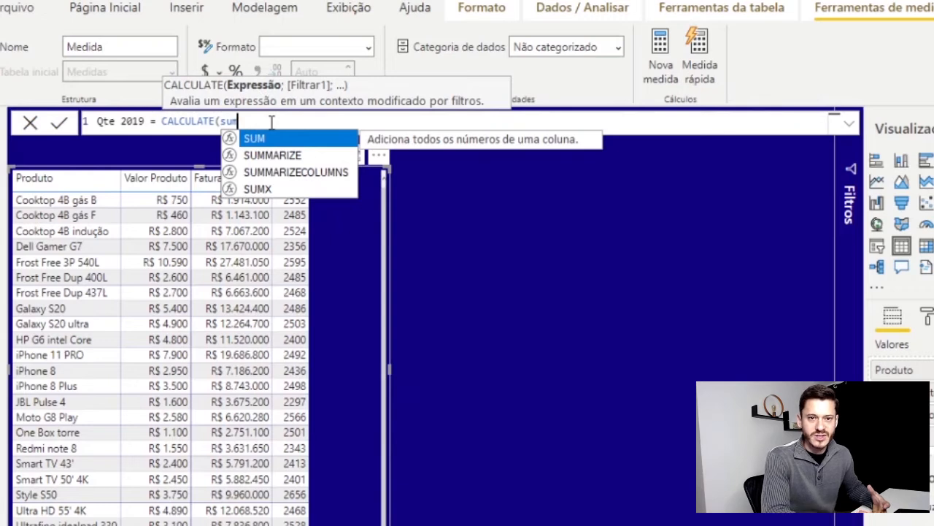
key(BackSpace)
key(BackSpace)
key(BackSpace)
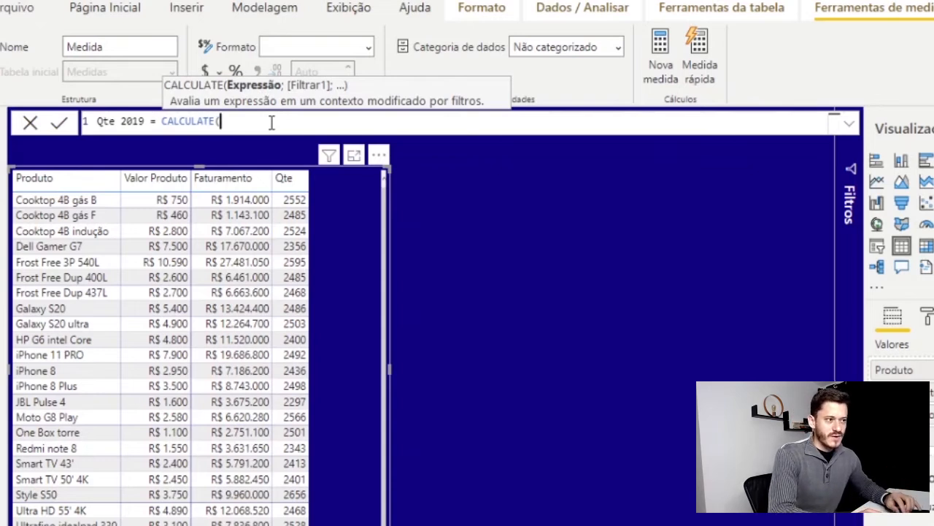
Complete the CALCULATE formula with [Qte] as the expression and Calendario[Ano]=2019 as the filter
text(qte)
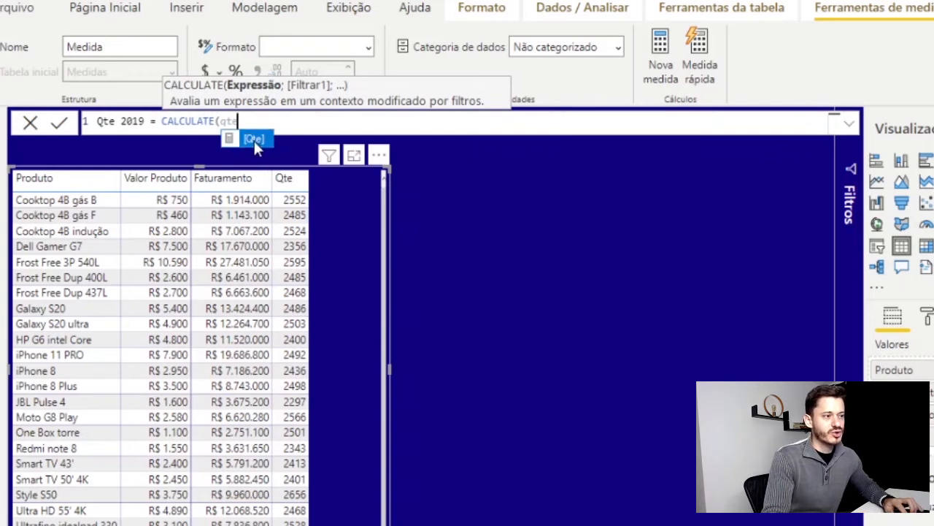
click(254, 139)
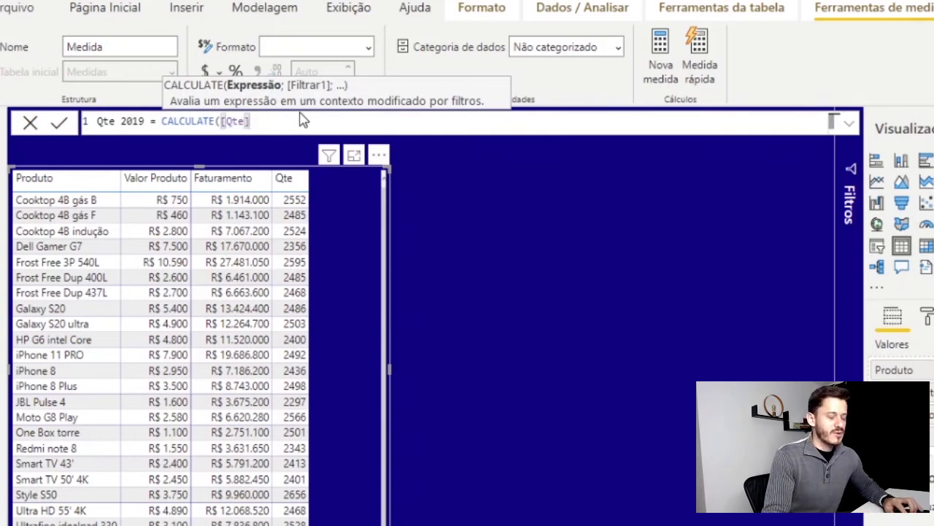
text(;)
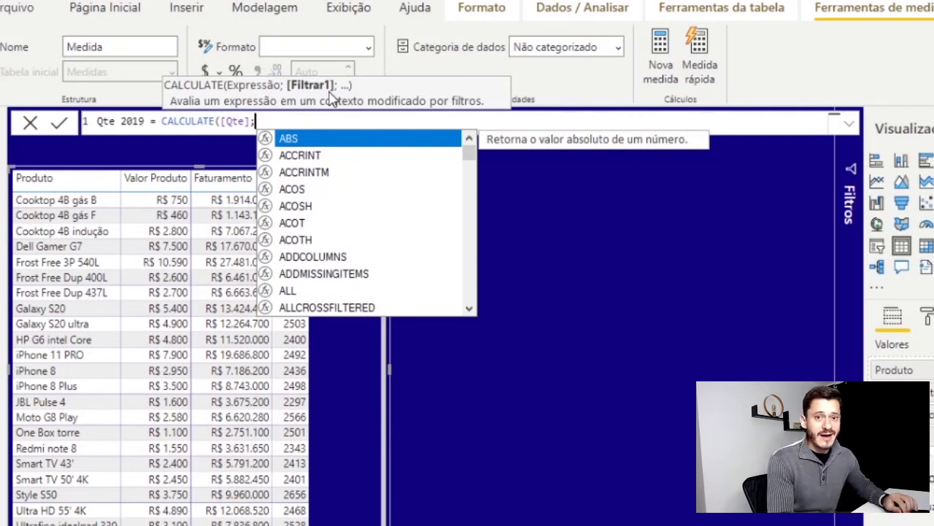
text(an)
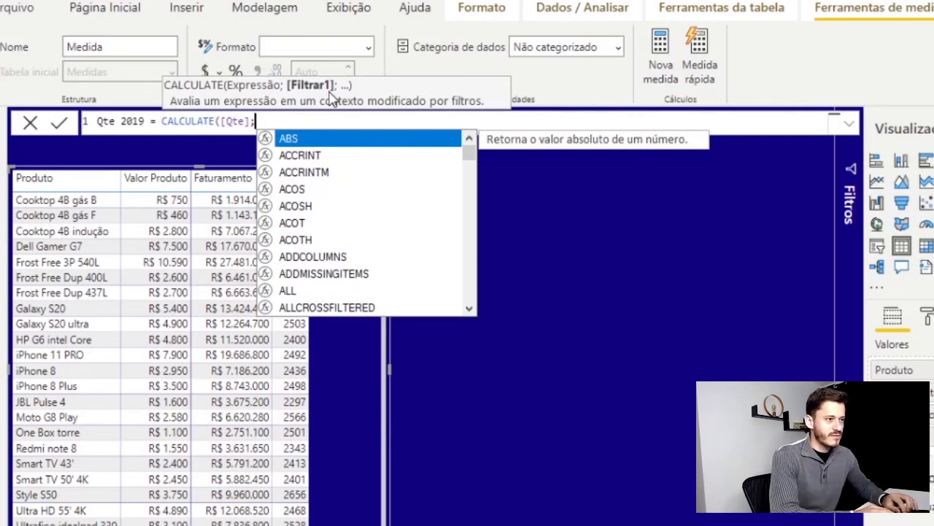
text(o)
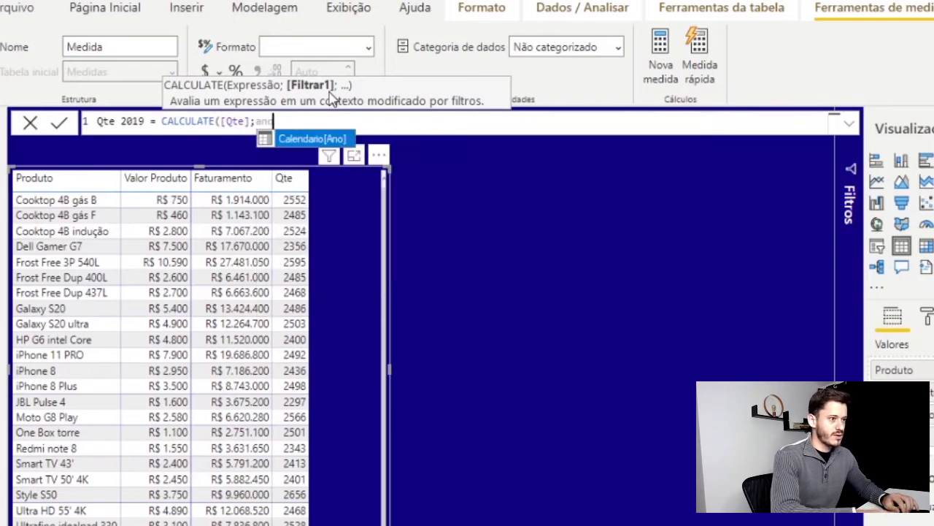
click(311, 140)
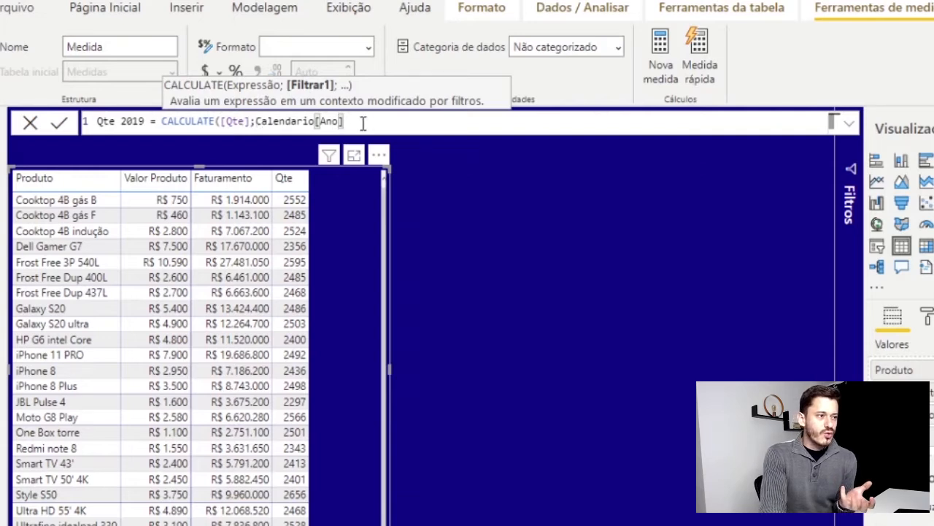
text(=2)
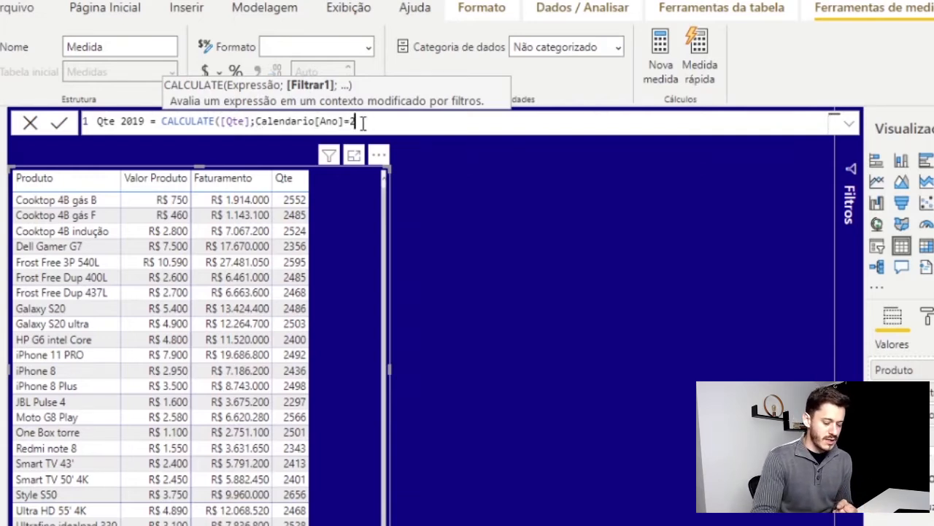
text(019)
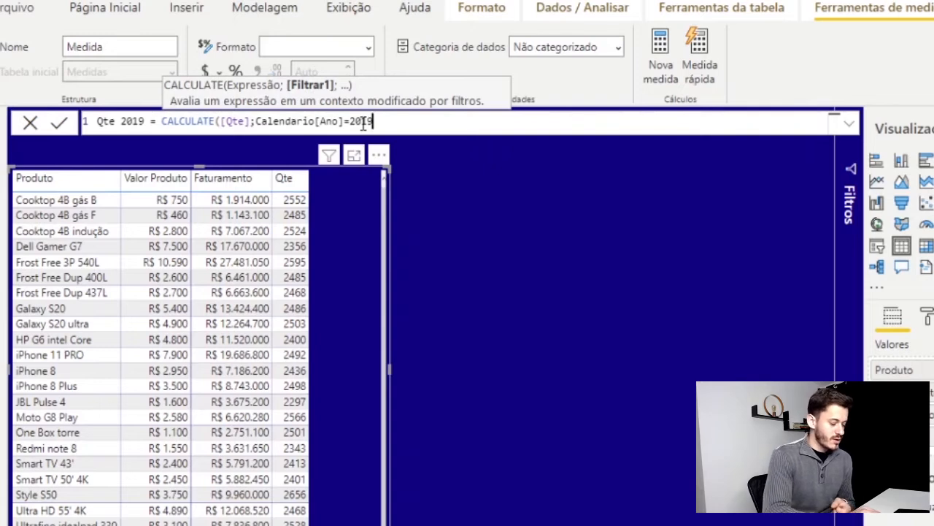
text())
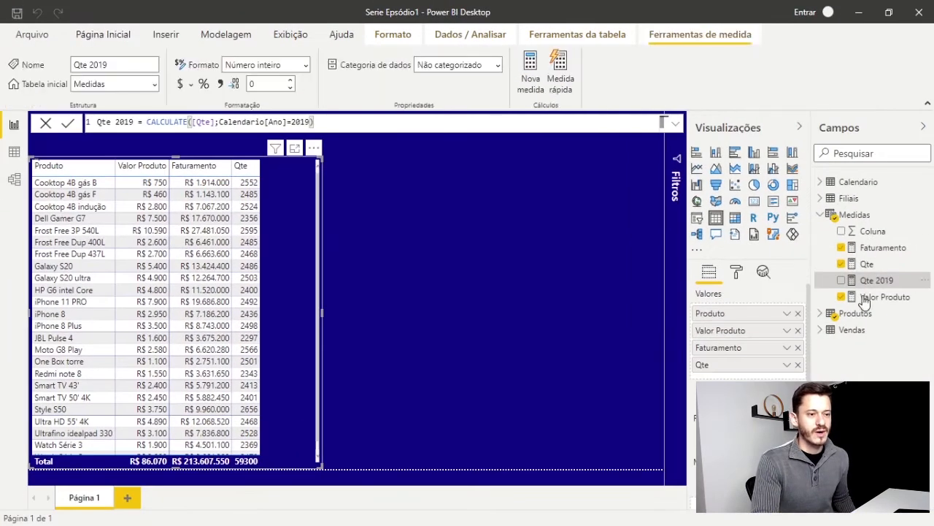
Add the Qte 2019 measure to the table visual as a new column and widen the visual
drag(877, 281, 303, 252)
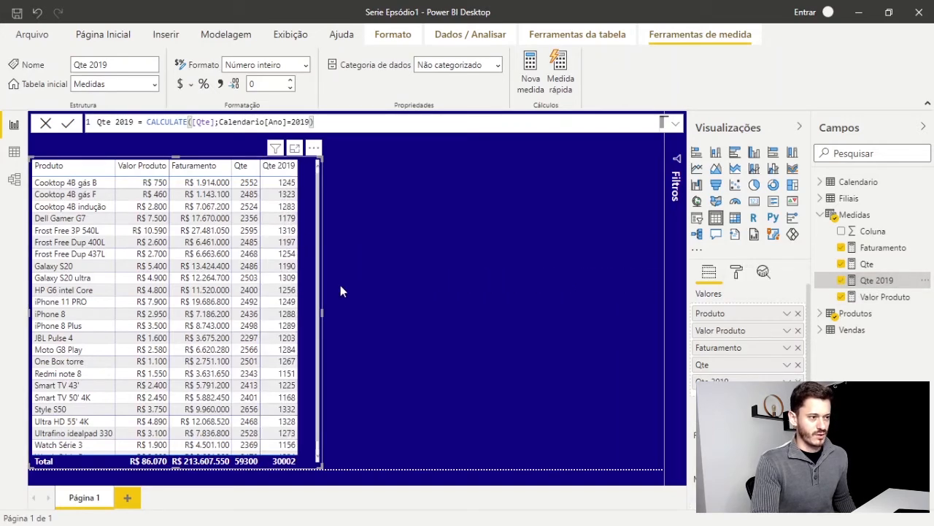
drag(324, 317, 358, 317)
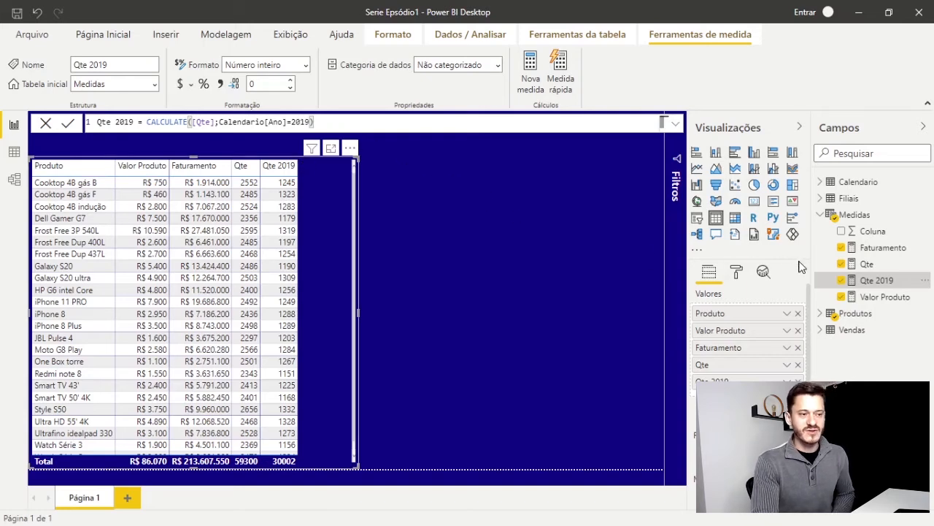
Create another measure in the Medidas table from a copy of the Qte 2019 formula and name it Qte 2020
drag(330, 120, 62, 128)
key(ctrl+c)
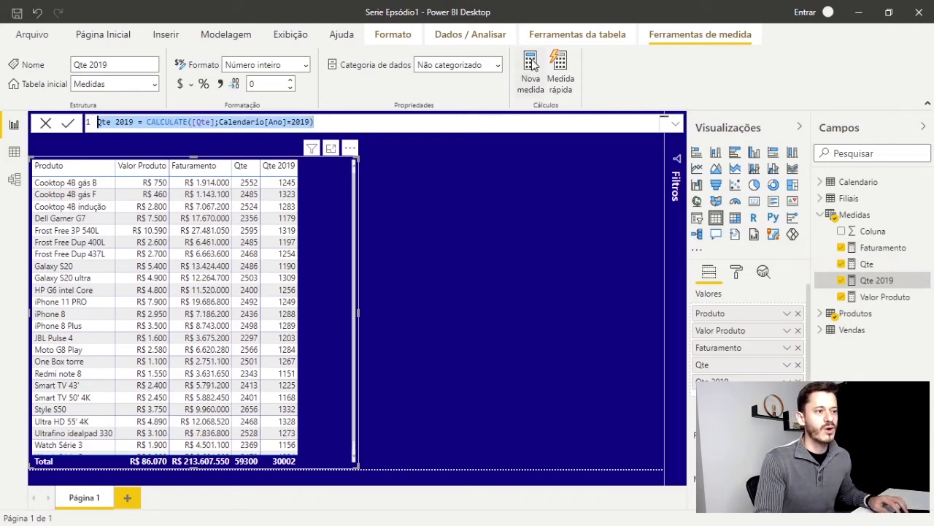
right_click(870, 221)
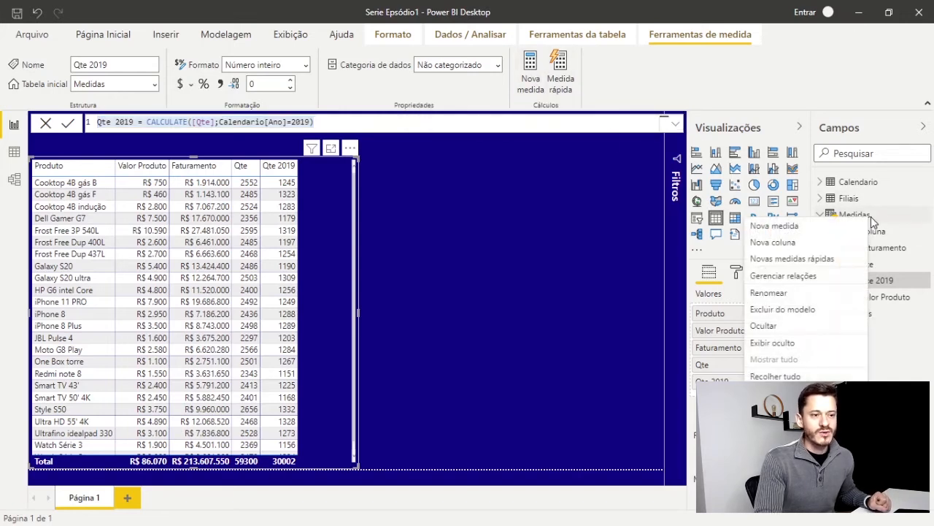
click(775, 223)
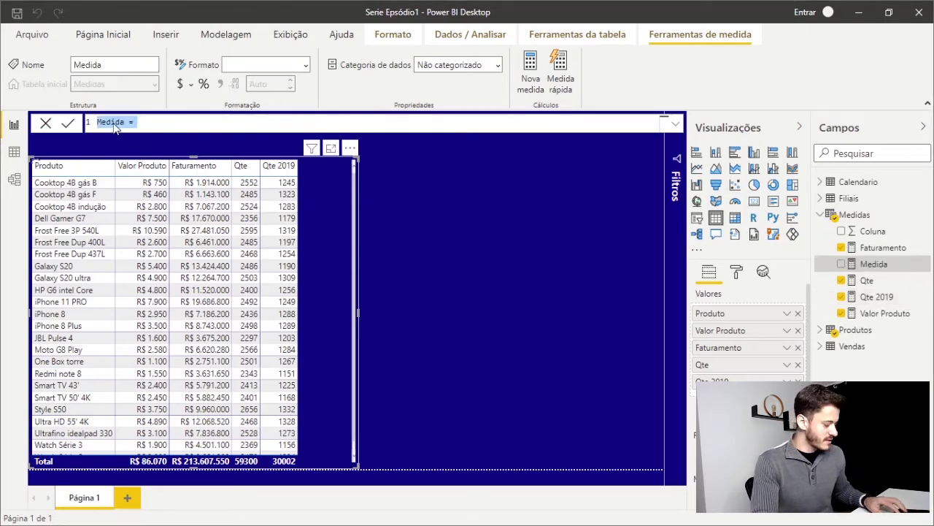
key(ctrl+v)
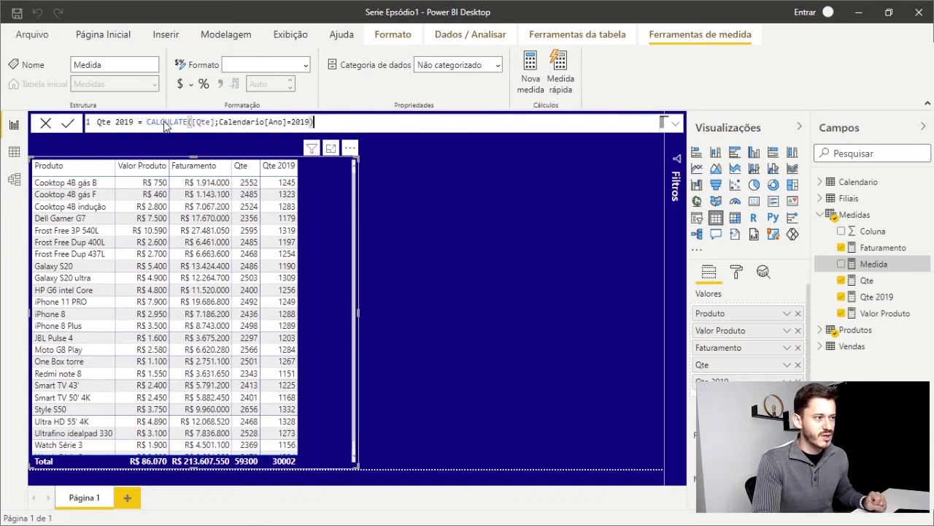
click(133, 123)
key(BackSpace)
key(BackSpace)
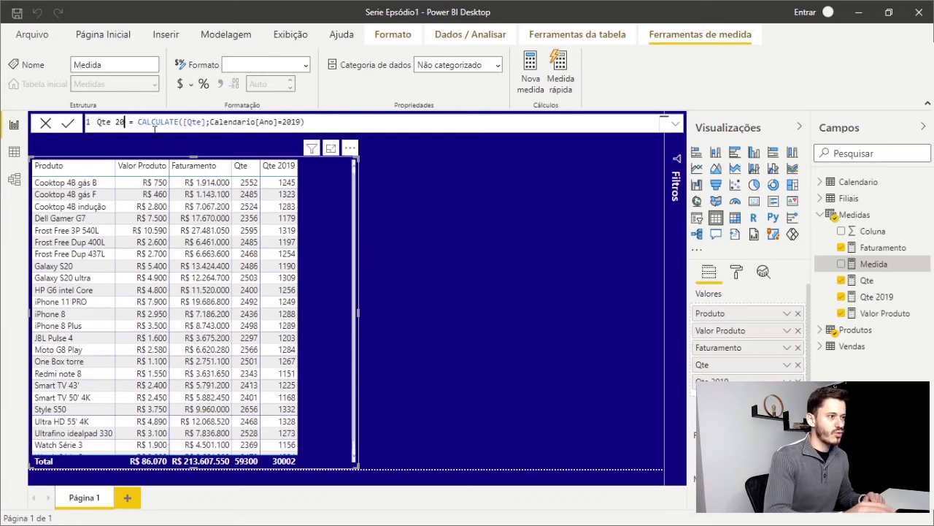
text(20)
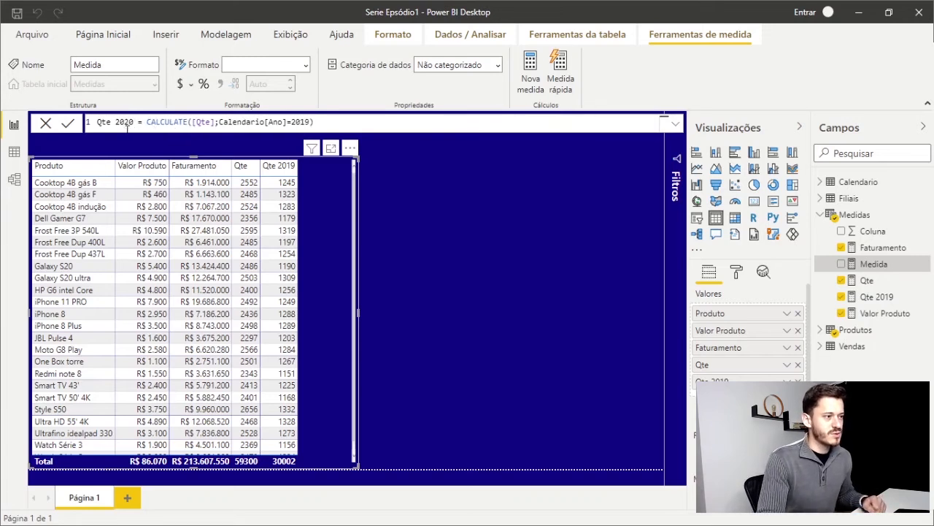
Set the Calendario[Ano] filter in the Qte 2020 formula to 2020
click(305, 122)
key(BackSpace)
key(BackSpace)
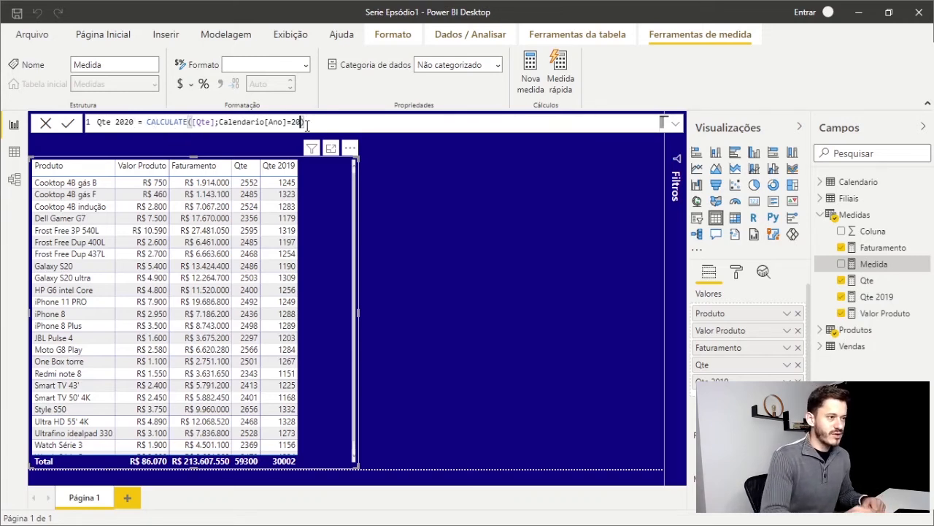
text(20)
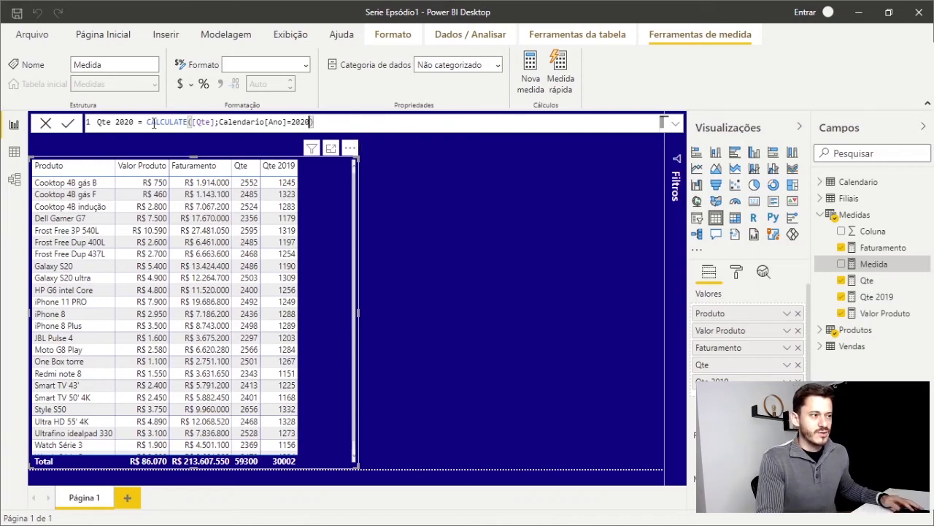
drag(145, 122, 192, 124)
click(211, 123)
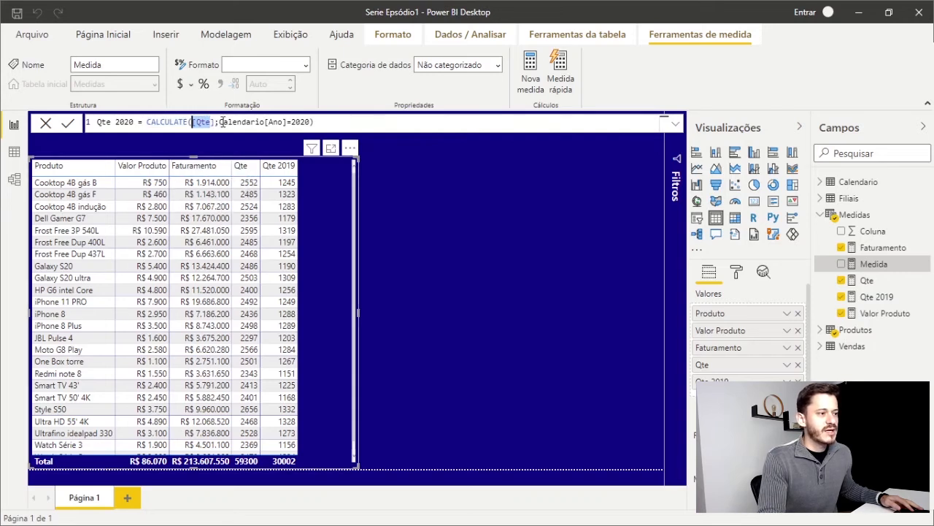
drag(220, 122, 315, 121)
click(292, 122)
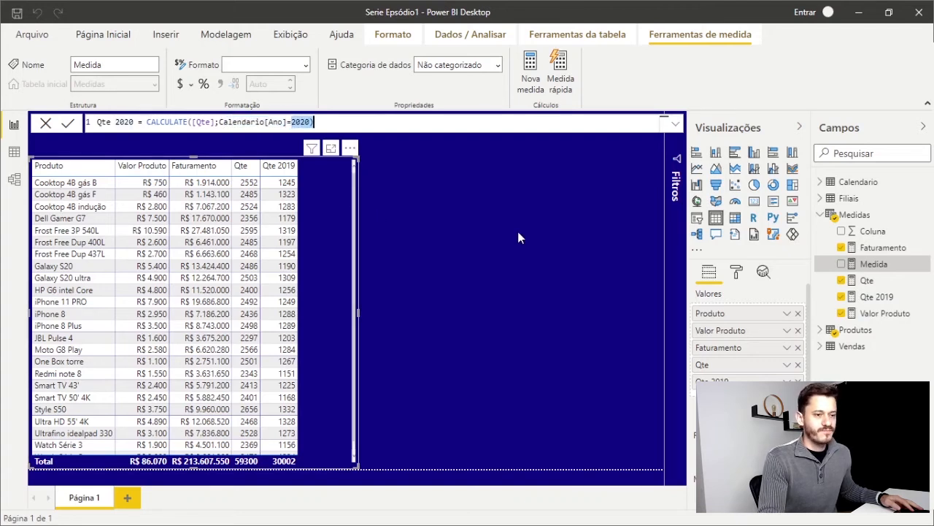
Commit the Qte 2020 measure and add it as a new column to the table visual, widening the visual slightly
key(Return)
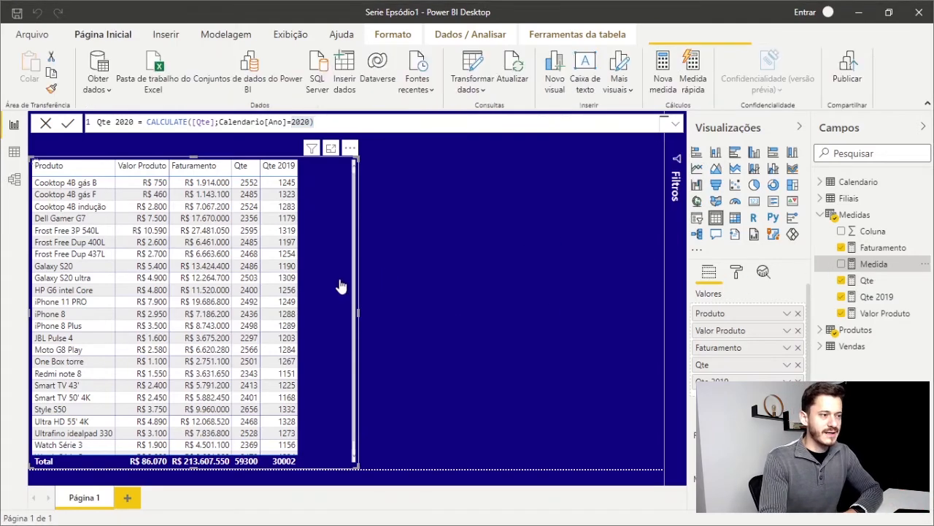
click(895, 296)
drag(895, 297, 375, 314)
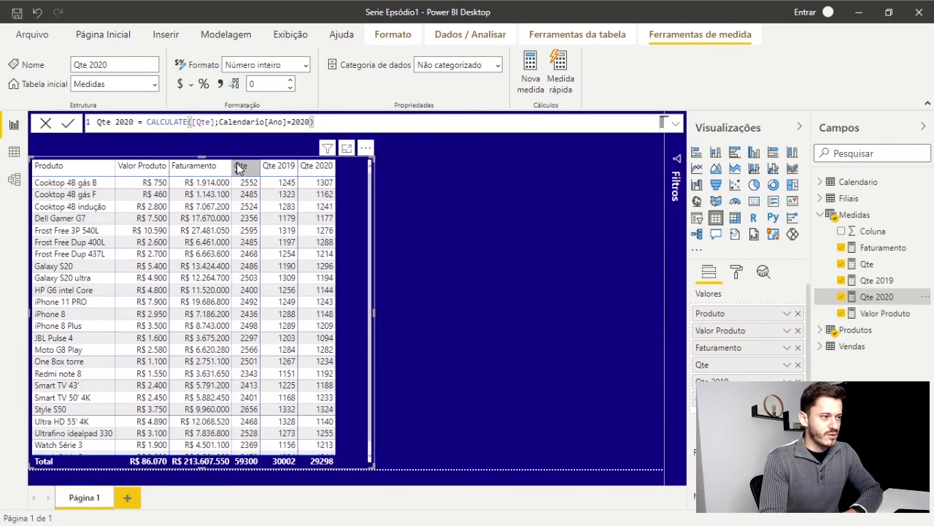
click(244, 146)
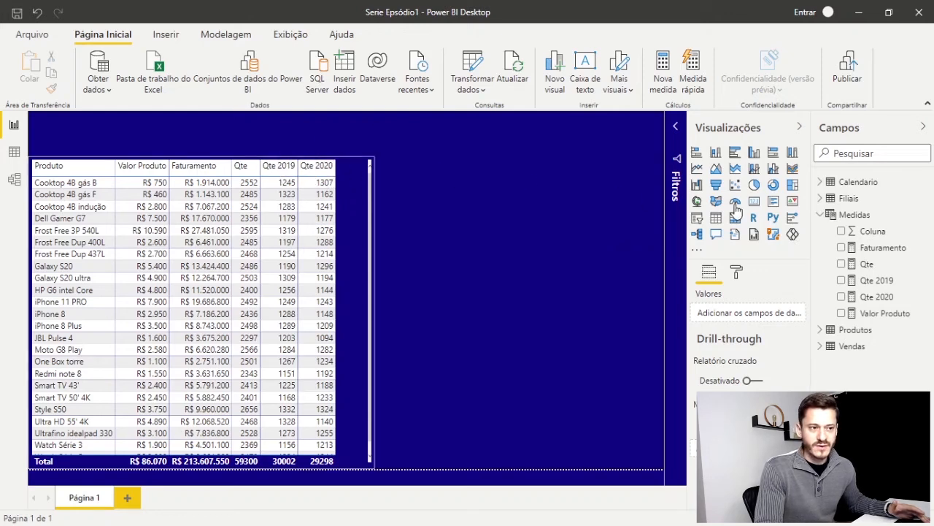
Create a new measure in the Medidas table and name it Dif 20 vs 19
right_click(841, 216)
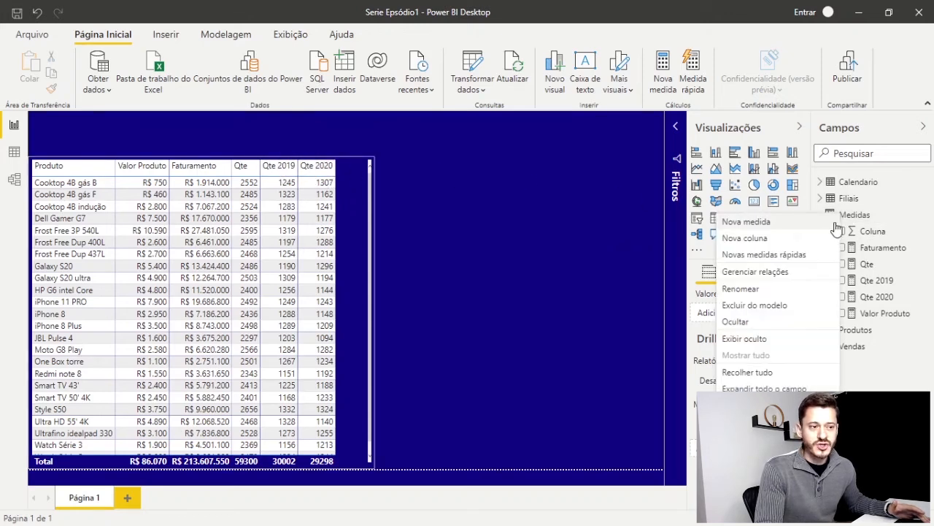
click(748, 225)
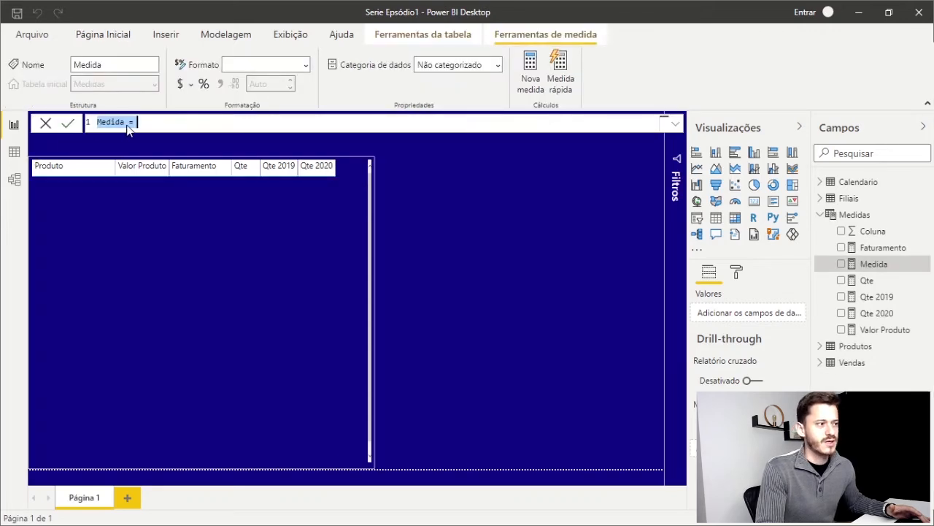
click(127, 123)
drag(127, 123, 97, 123)
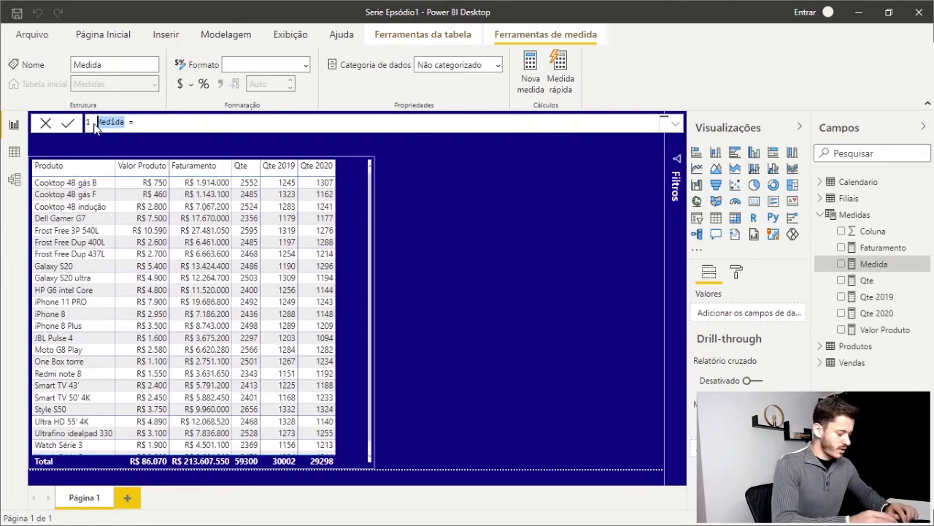
text(Dif 20 vs 19)
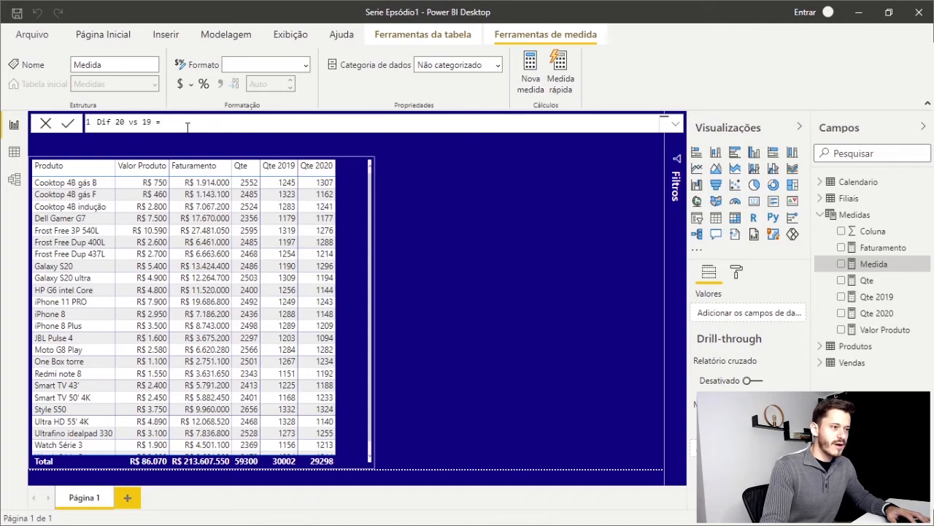
Define the Dif 20 vs 19 formula as [Qte 2020]-[Qte 2019]
text(qte)
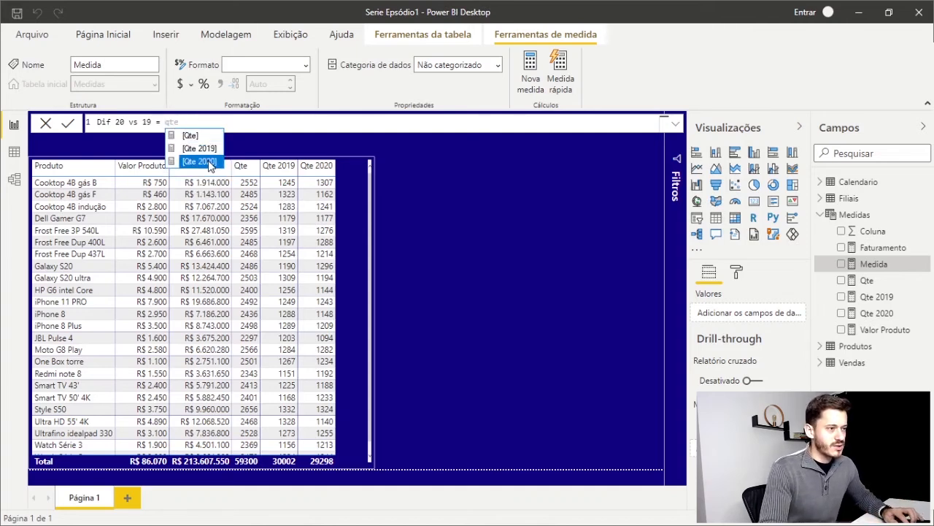
click(212, 161)
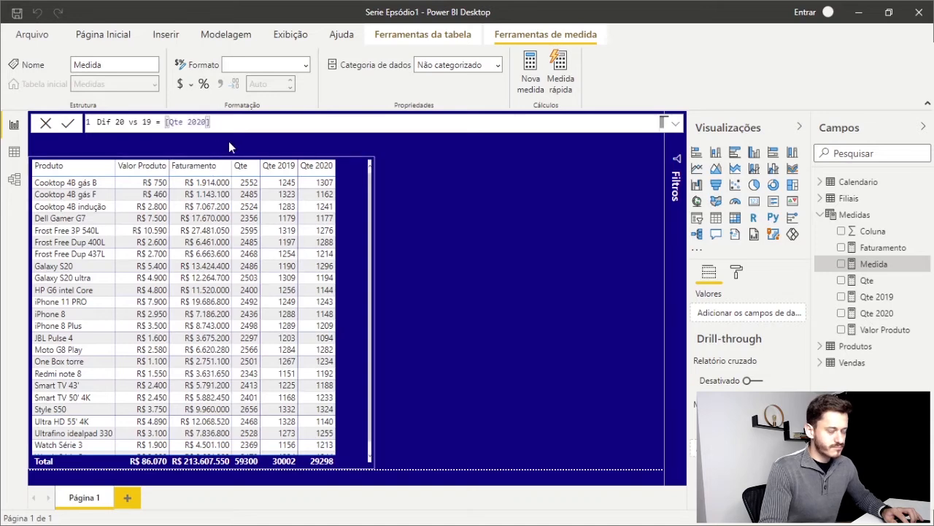
text(-)
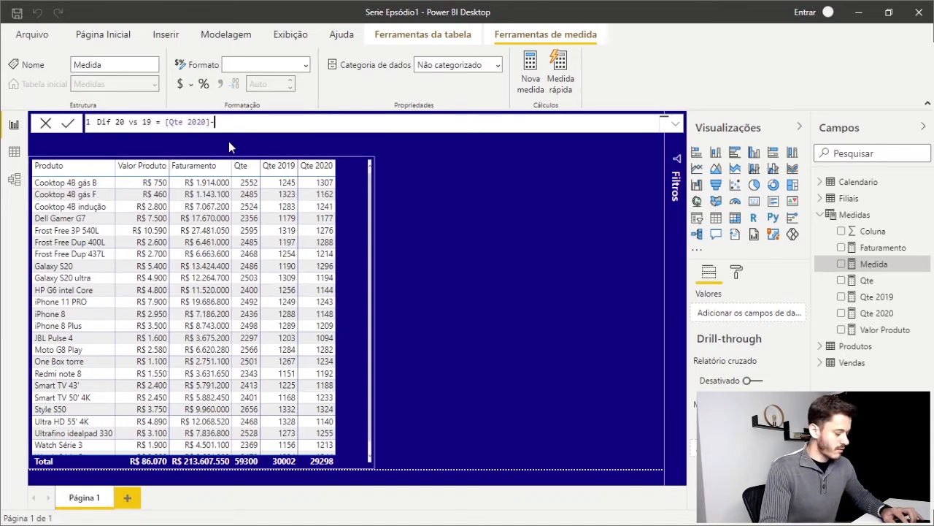
text(q)
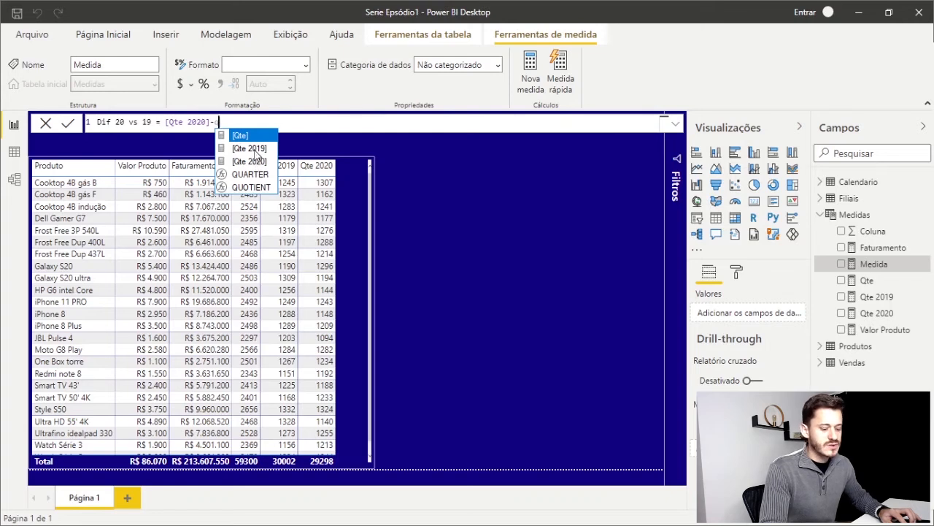
click(252, 149)
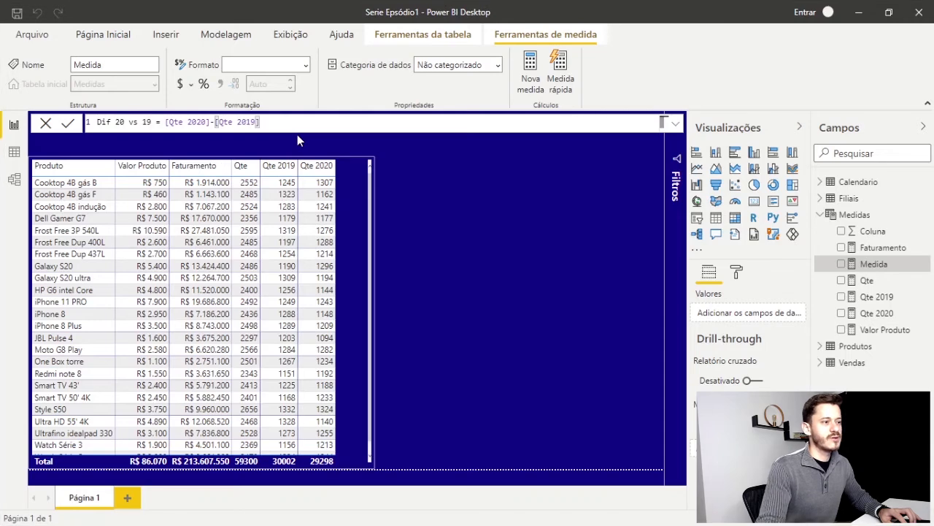
Commit the Dif 20 vs 19 measure and add it as a new column to the table visual, widening the visual to fit
key(Return)
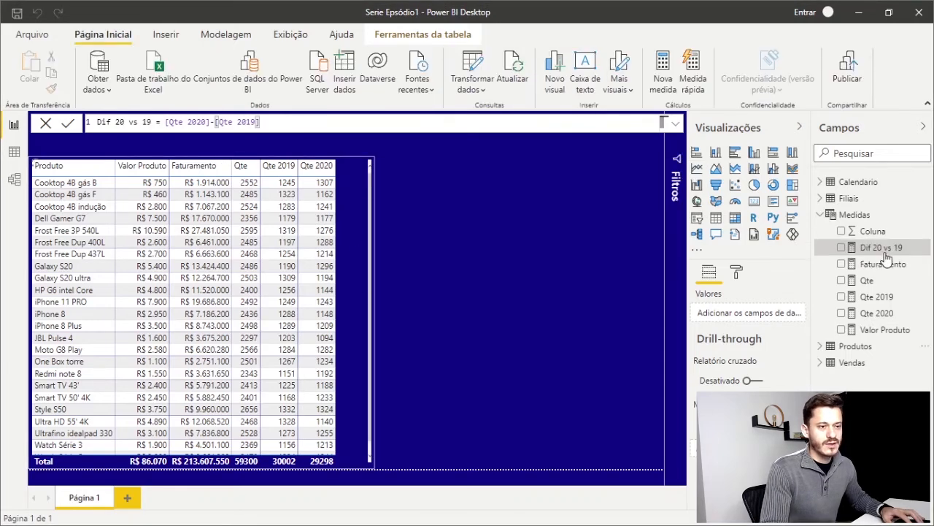
drag(883, 250, 360, 205)
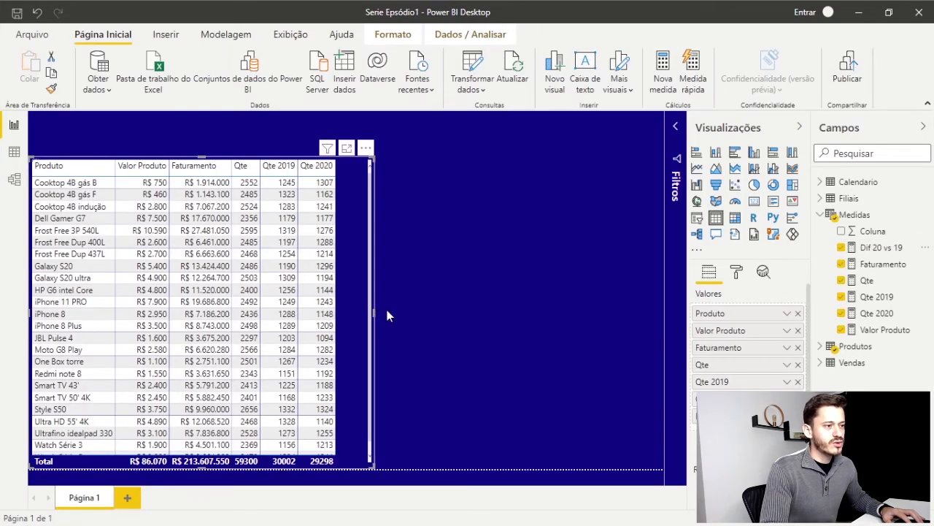
drag(375, 313, 398, 310)
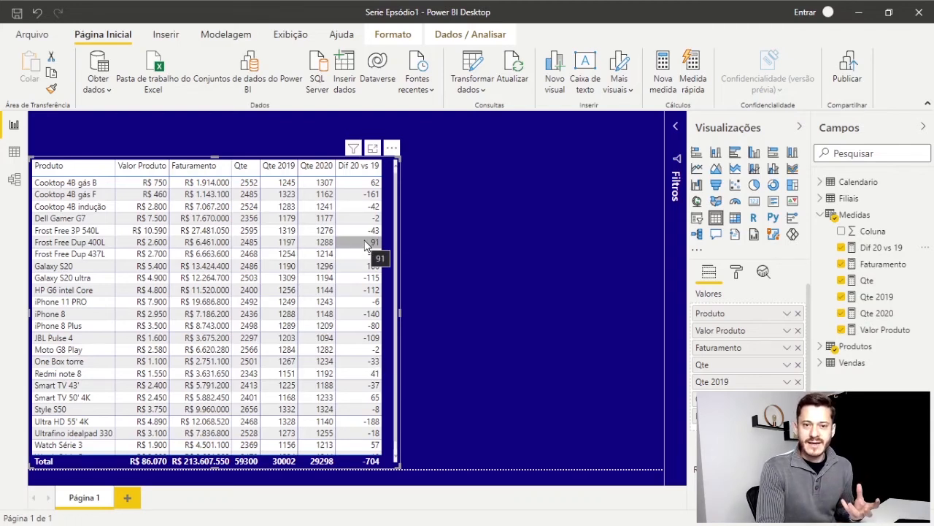
Open the Dif 20 vs 19 formula and insert the DIVIDE function with the existing subtraction as its numerator
click(882, 248)
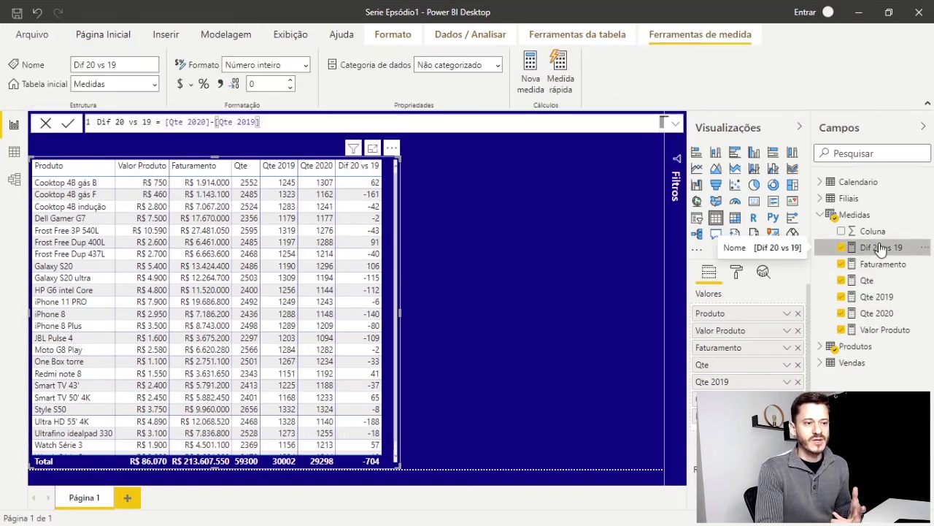
click(166, 125)
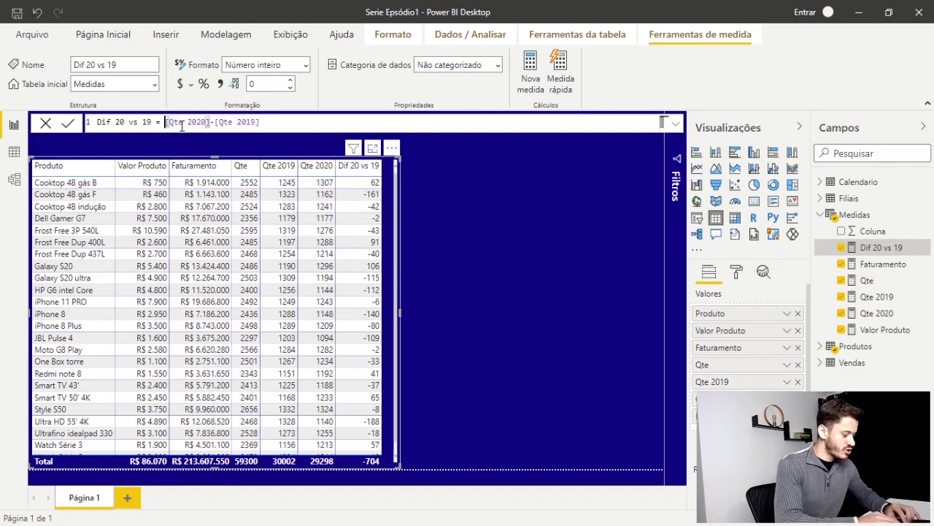
text(div)
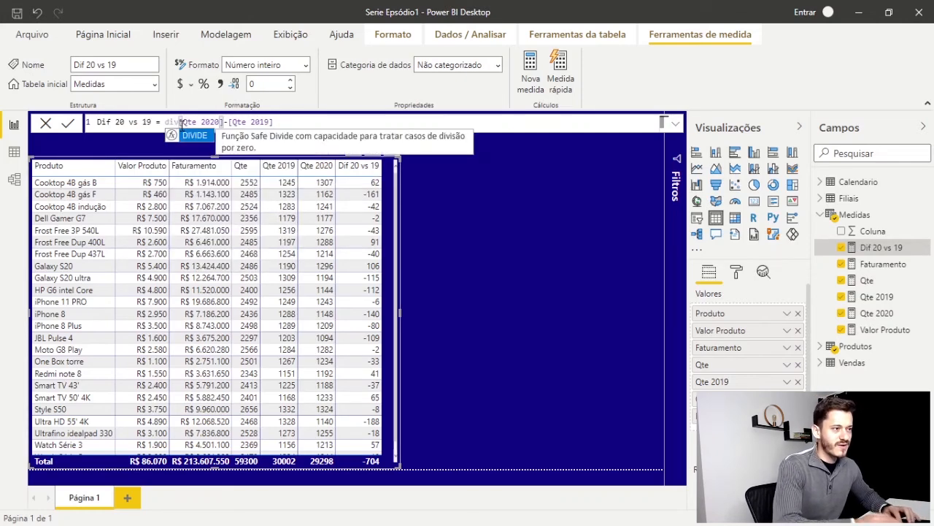
double_click(191, 137)
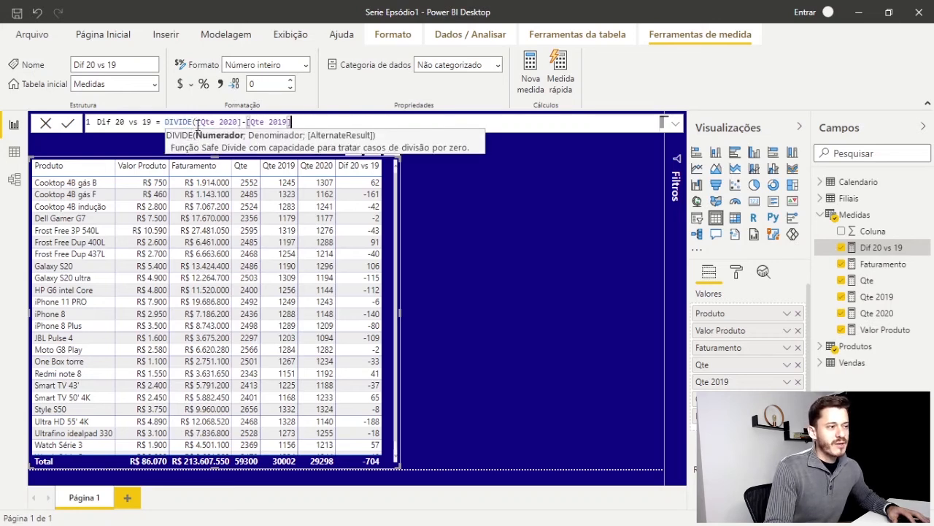
drag(198, 124, 310, 123)
click(306, 122)
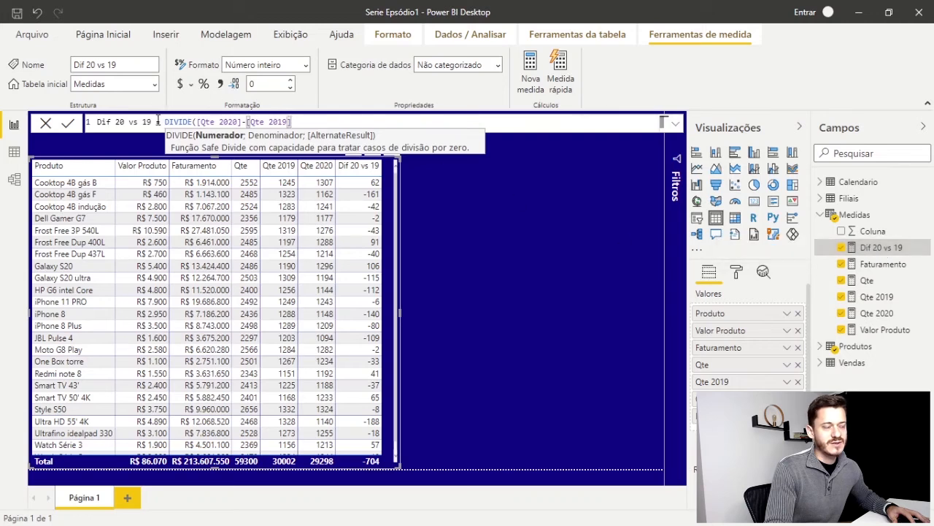
double_click(181, 124)
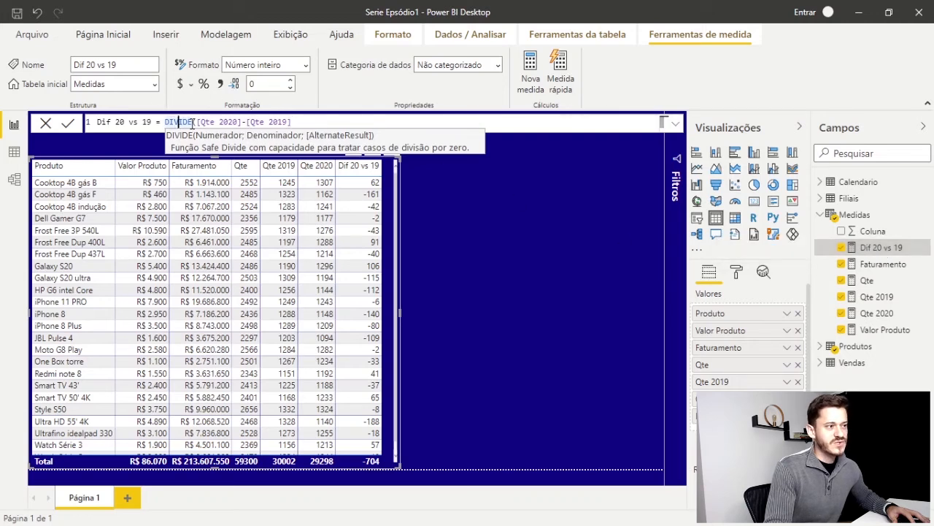
click(316, 126)
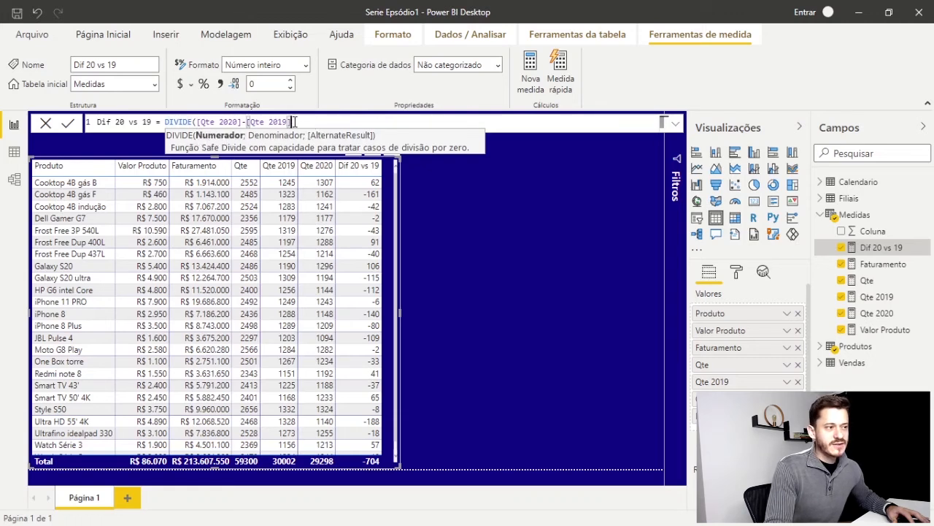
Complete the DIVIDE function with [Qte 2020] as the denominator and commit the Dif 20 vs 19 measure
text(;)
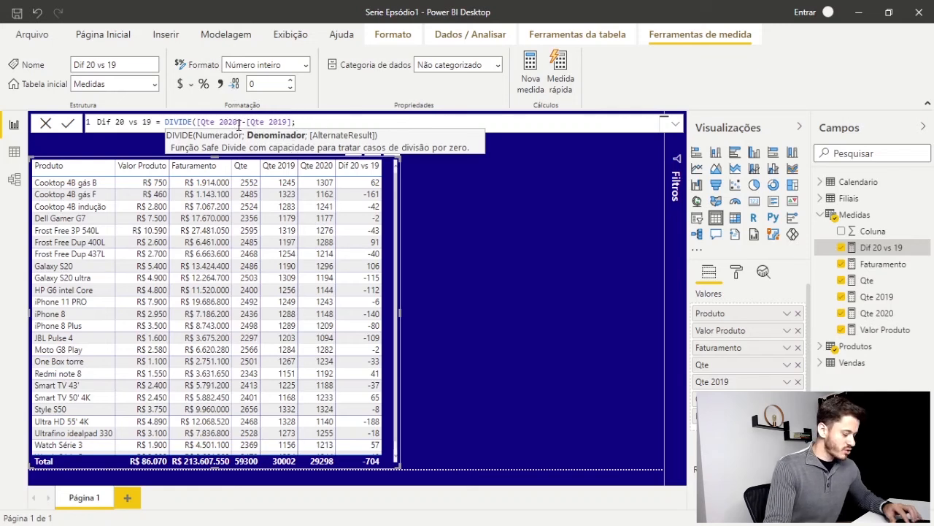
text(qte)
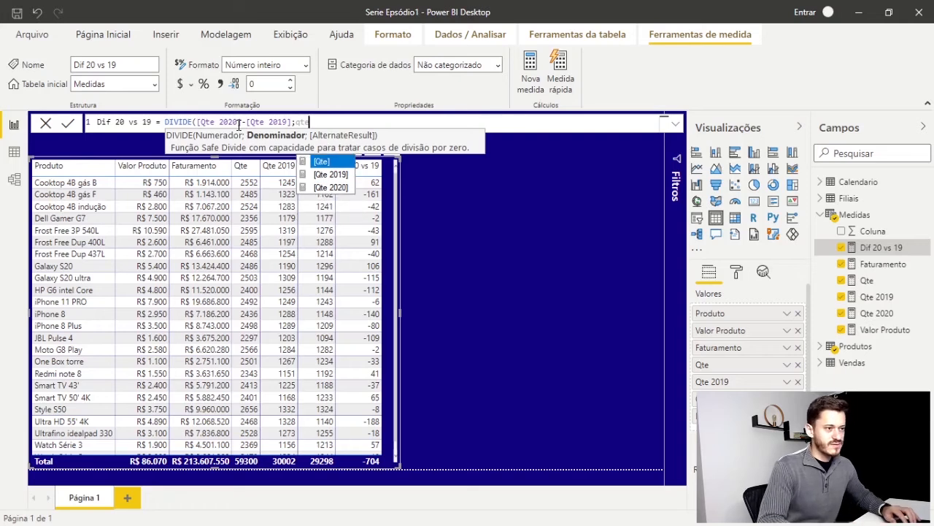
key(Down)
key(Down)
key(Tab)
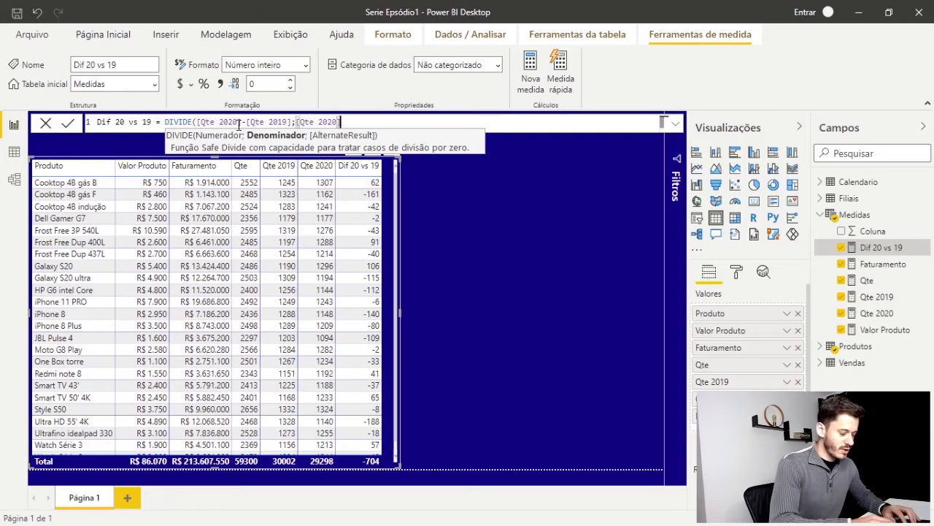
text())
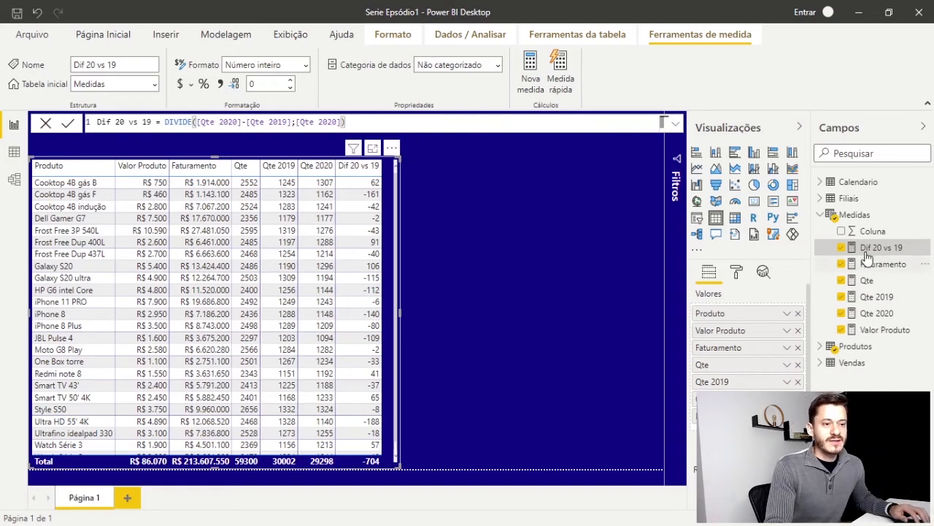
key(Return)
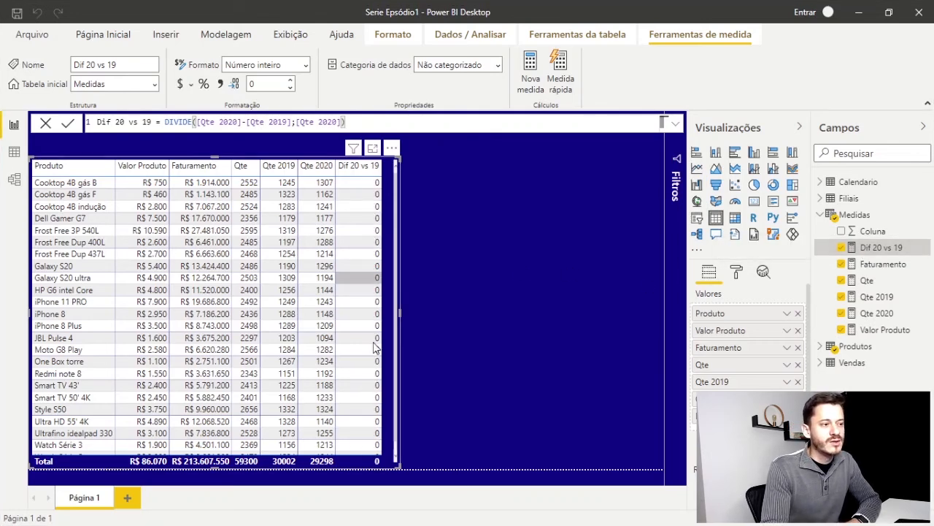
Format the Dif 20 vs 19 measure as a percentage with 2 decimal places and deselect the table visual
click(205, 84)
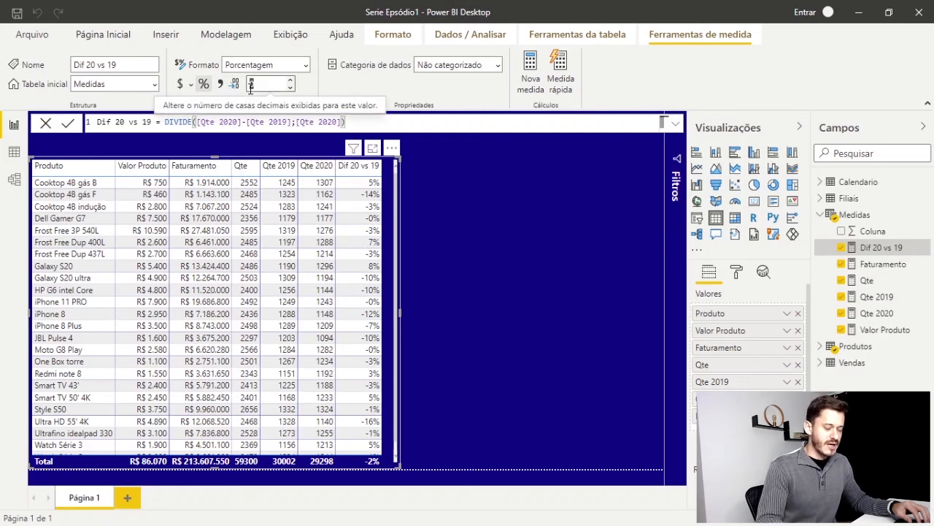
key(BackSpace)
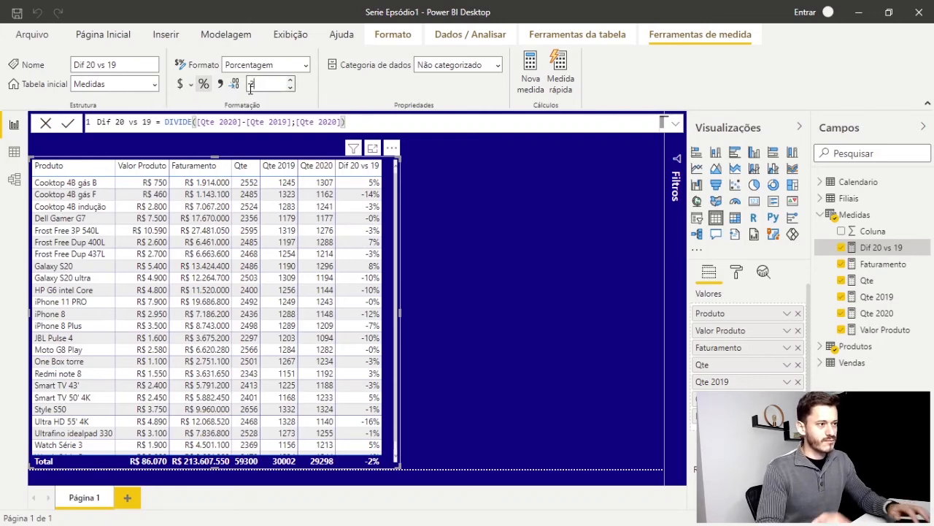
key(Return)
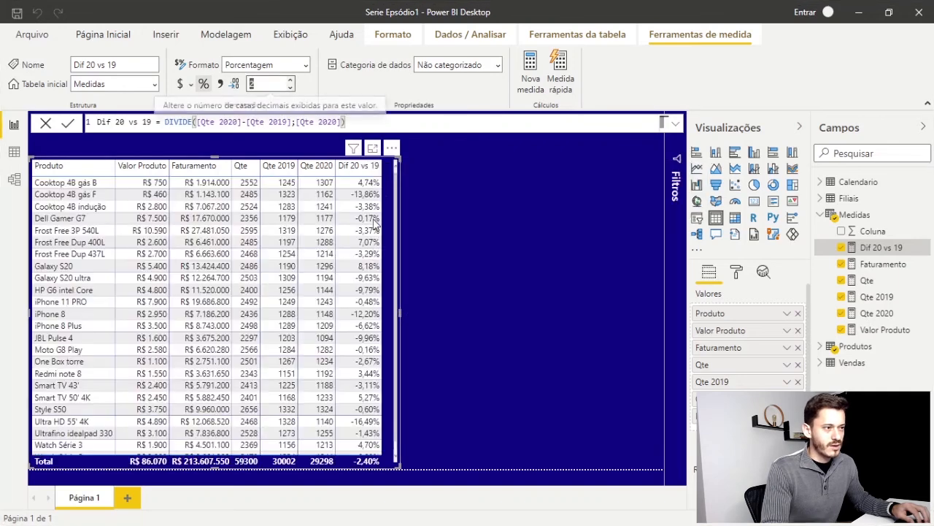
click(433, 313)
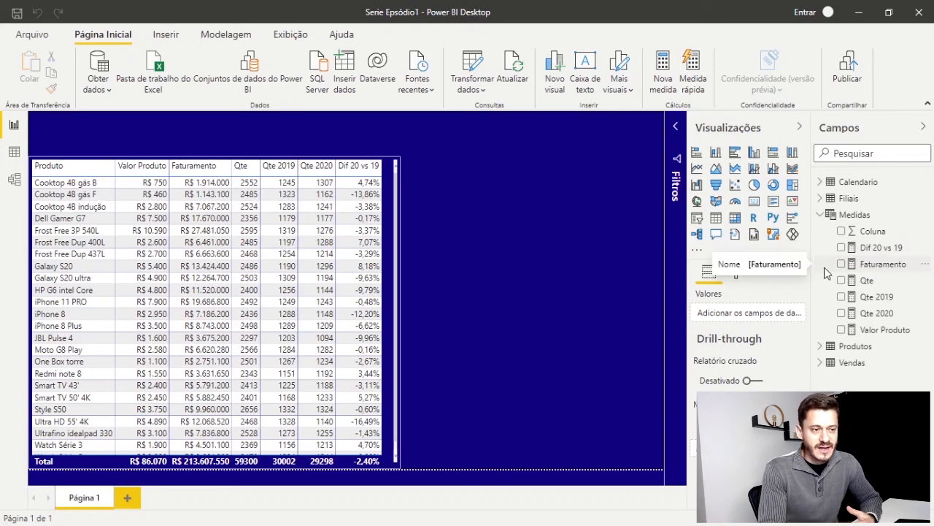
Examine the columns of the Vendas table in the data view and return to the report page
click(14, 151)
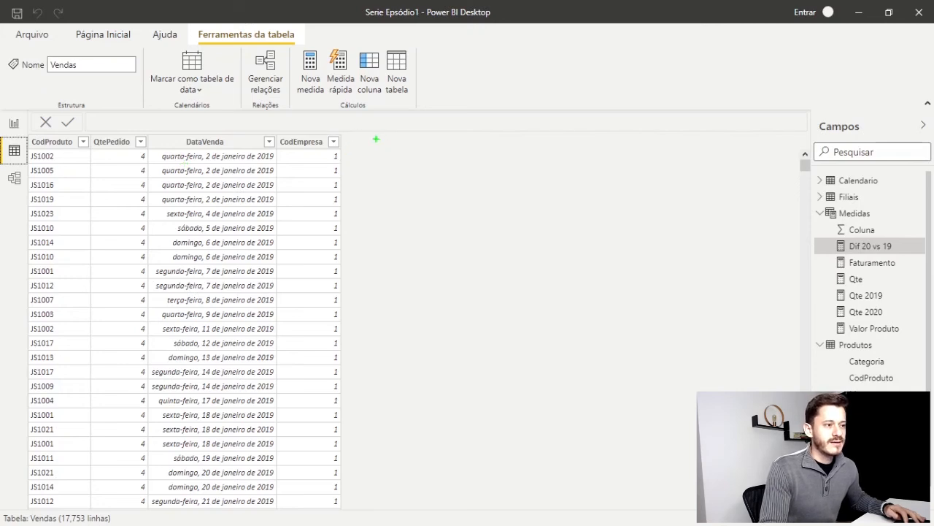
drag(463, 149, 562, 166)
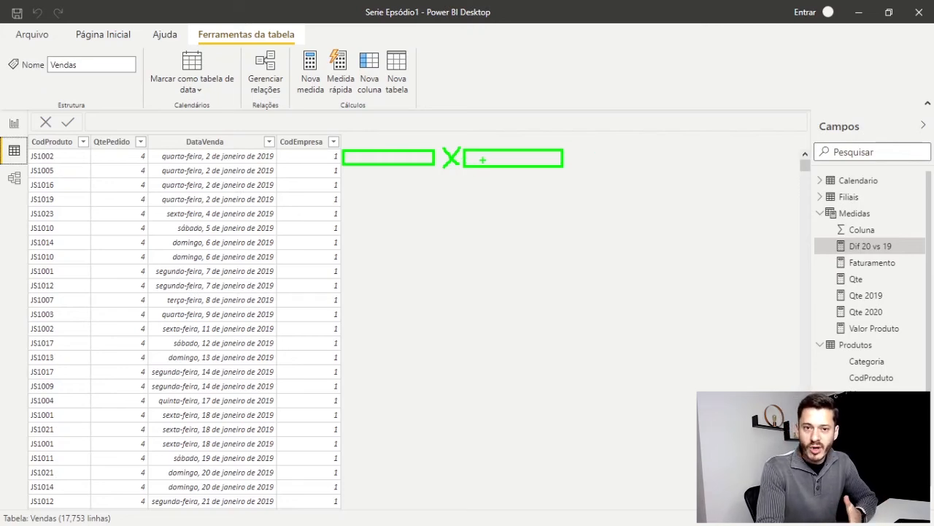
key(Escape)
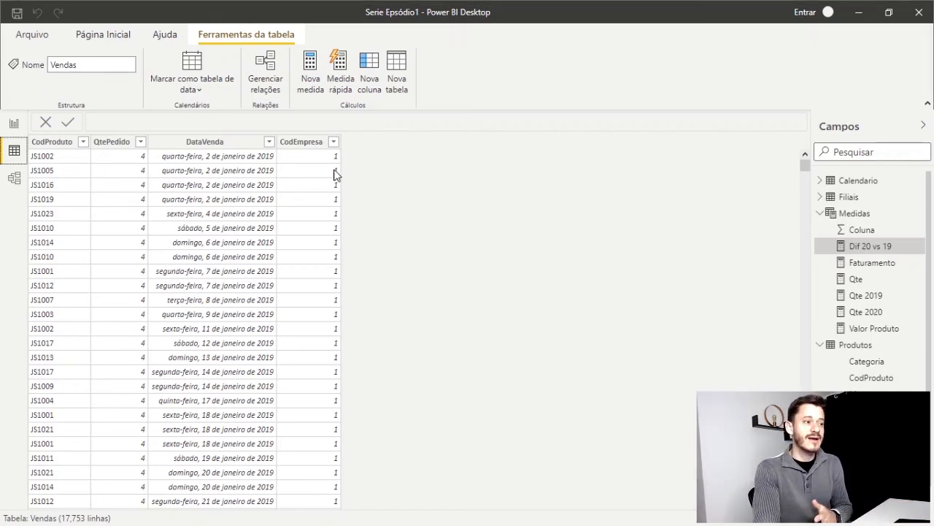
click(15, 126)
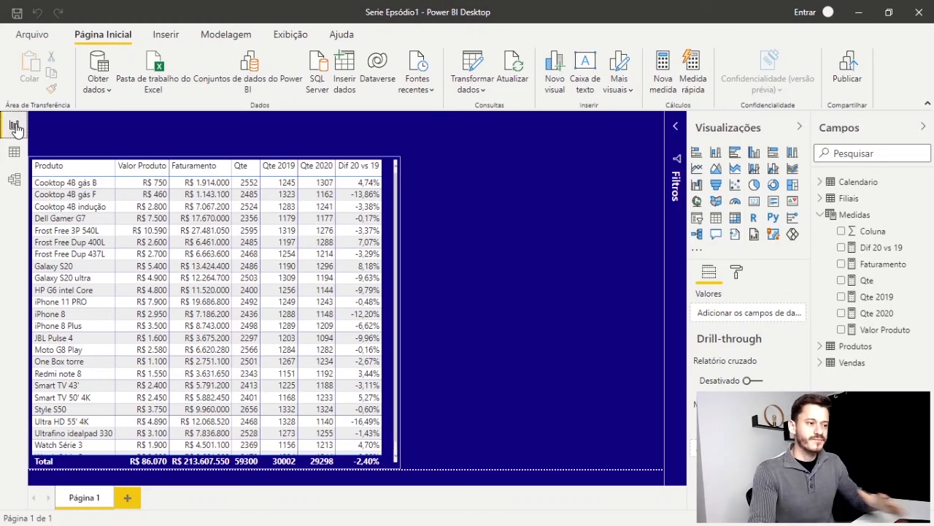
Add a slicer visual beside the product table and expand the Filiais table to reach its Local field
click(696, 219)
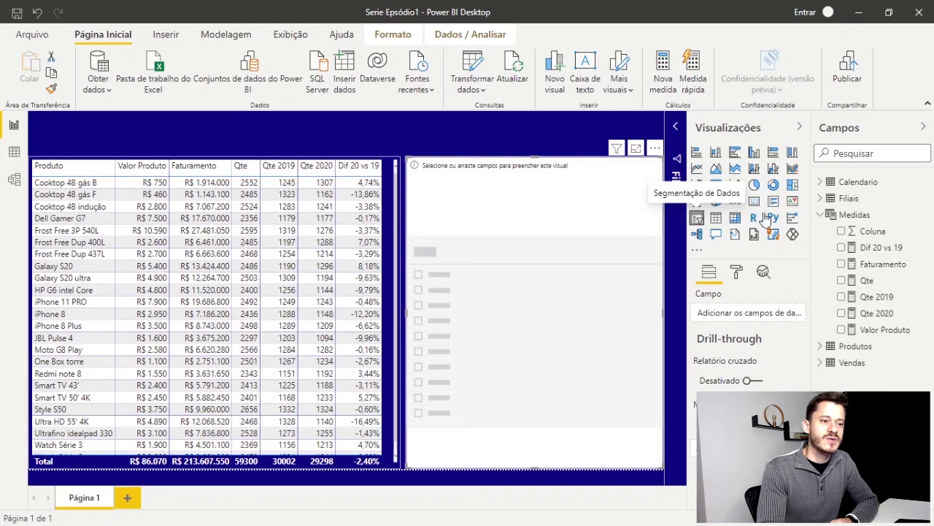
click(822, 215)
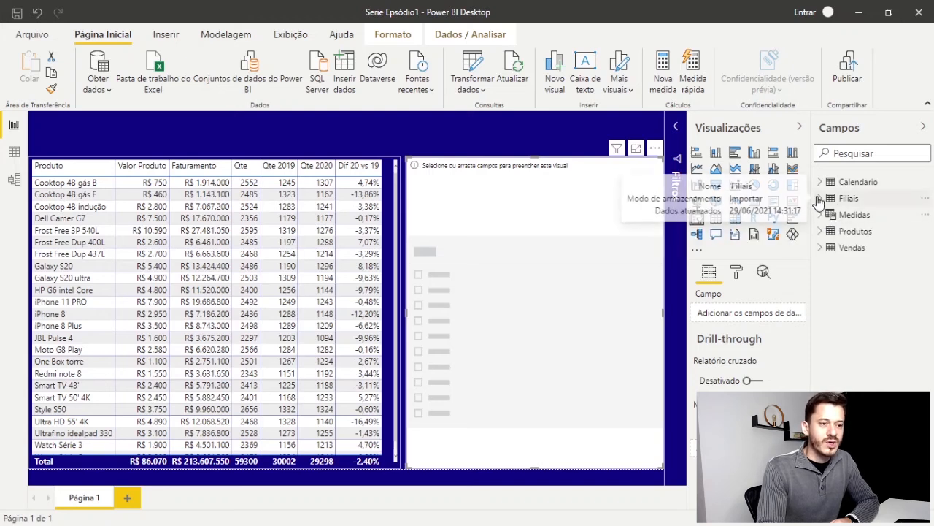
click(819, 200)
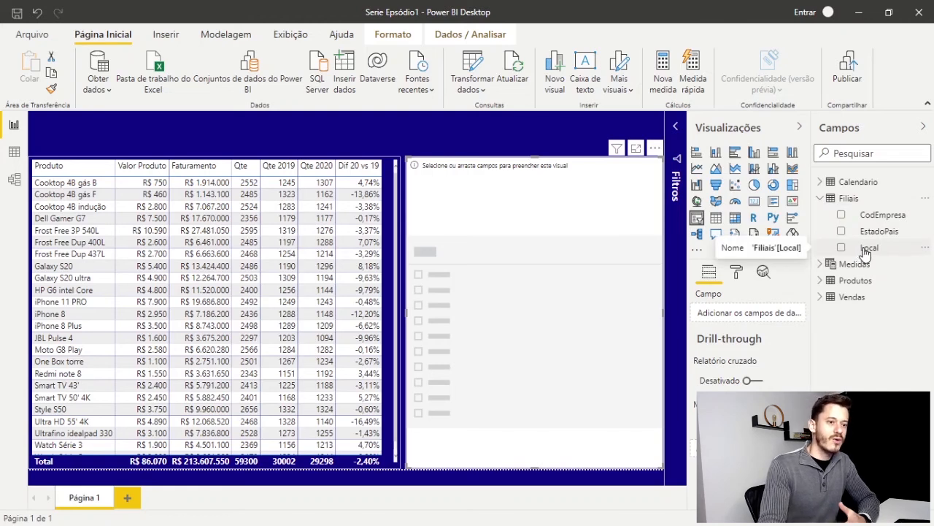
drag(871, 249, 511, 238)
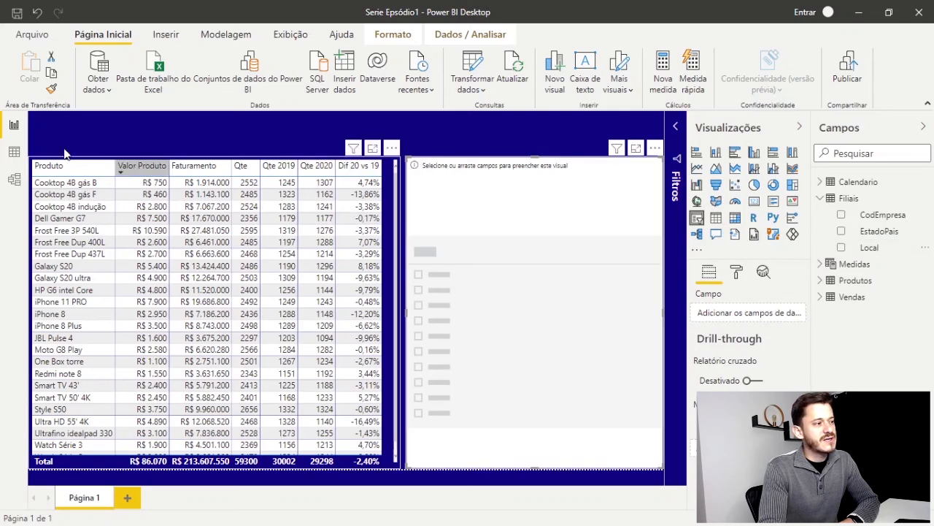
Examine the Local column of the Filiais table in the data view and return to the report page
click(13, 151)
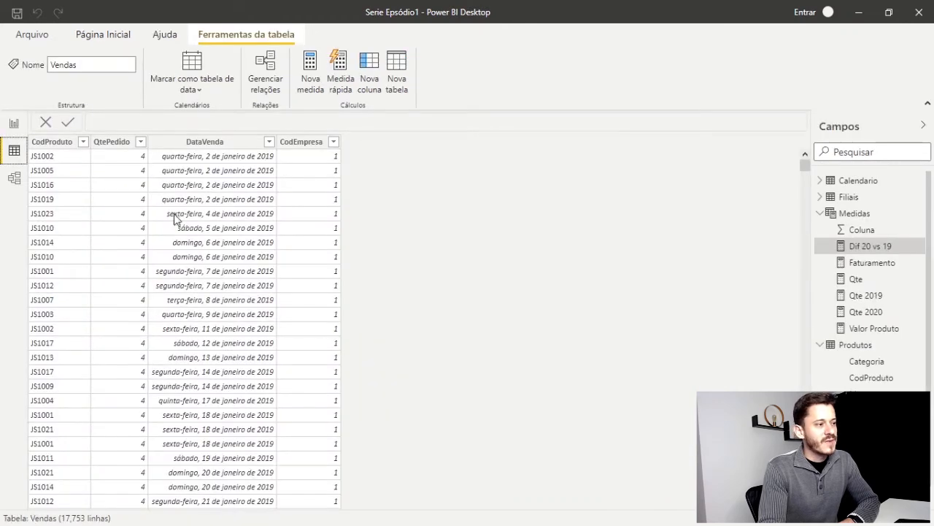
click(828, 214)
click(832, 197)
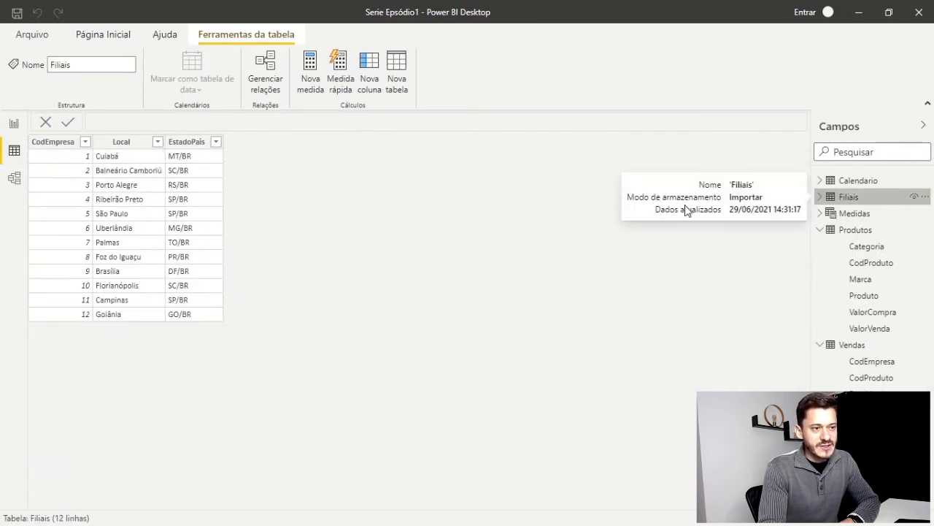
click(123, 144)
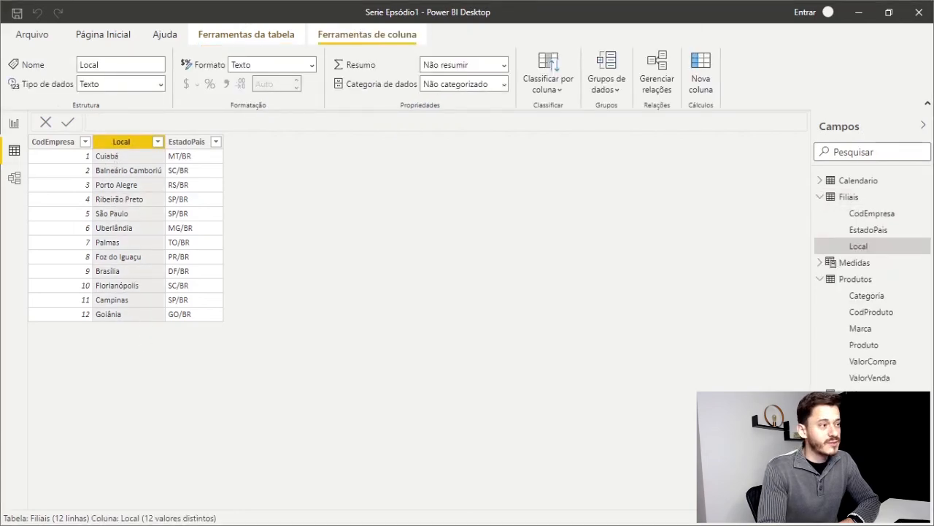
click(15, 124)
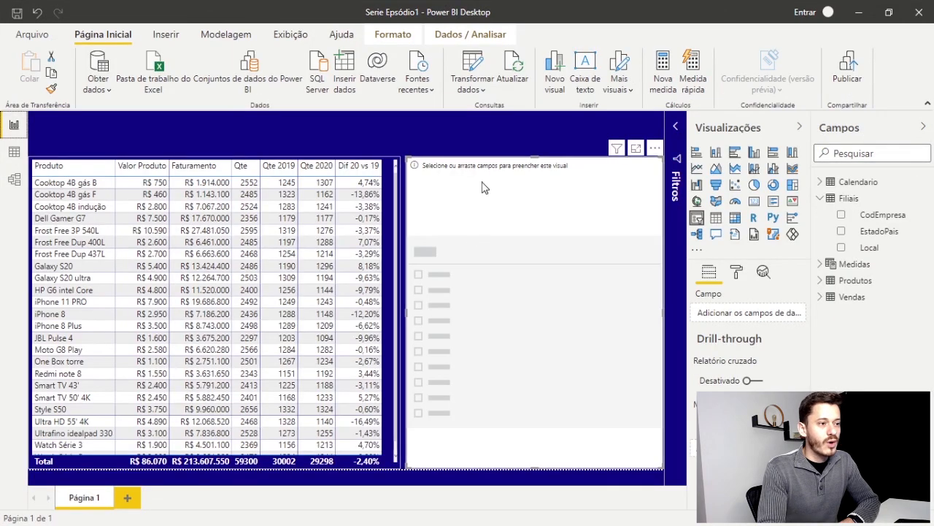
Add the Local field to the slicer and filter the table by Balneário Camboriú, Brasília and Campinas in turn
drag(874, 250, 559, 273)
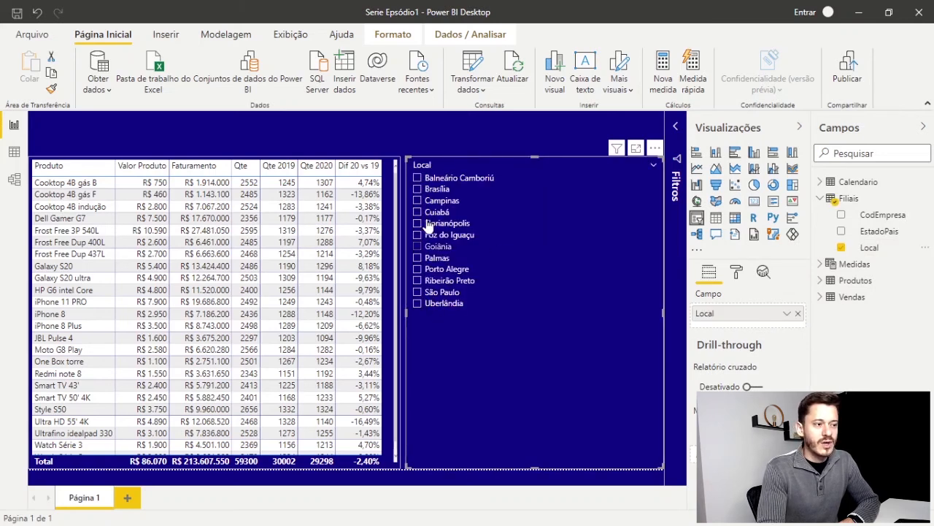
click(418, 178)
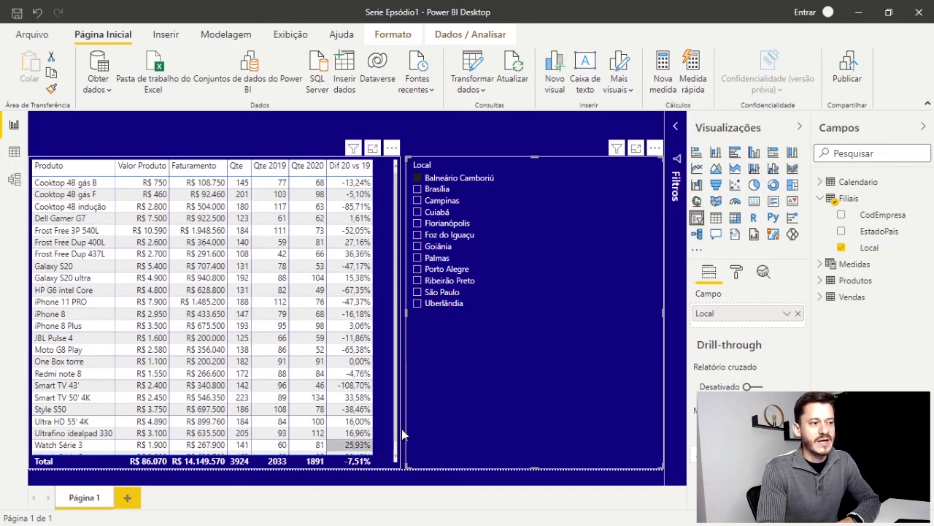
click(432, 190)
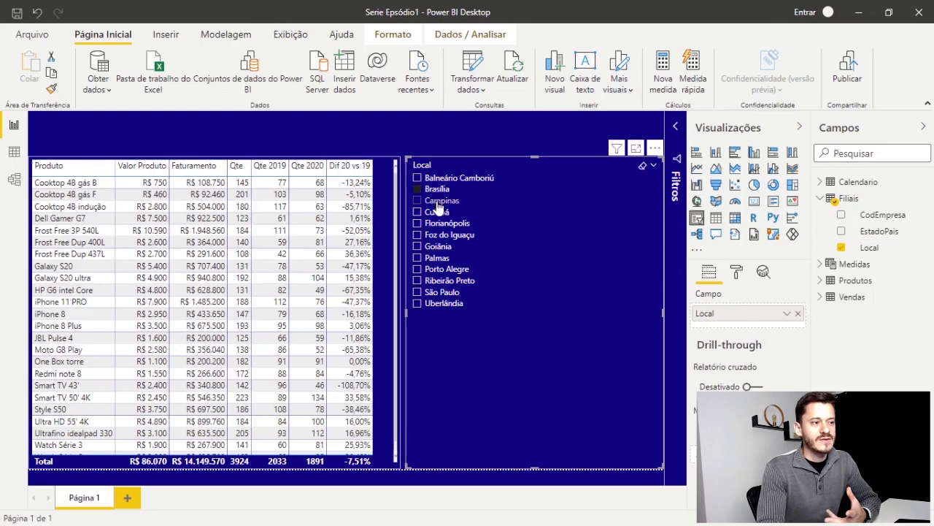
click(428, 203)
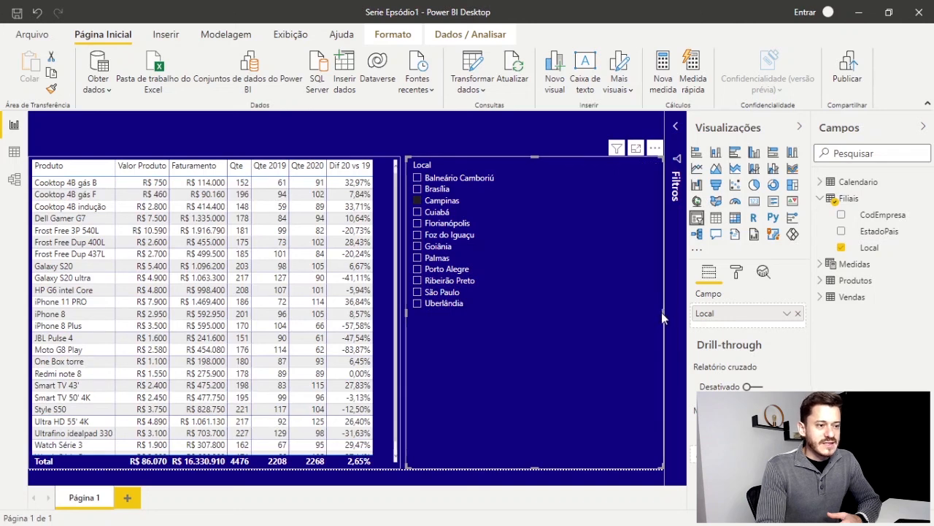
Narrow the Local slicer, switch it to the Suspenso (dropdown) style and reduce its height to fit the single selection box
drag(662, 311, 517, 327)
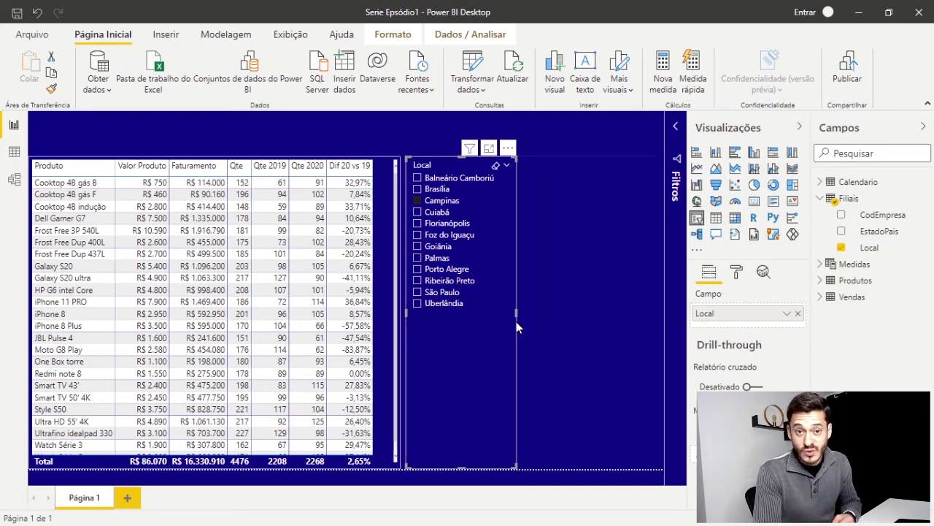
click(509, 168)
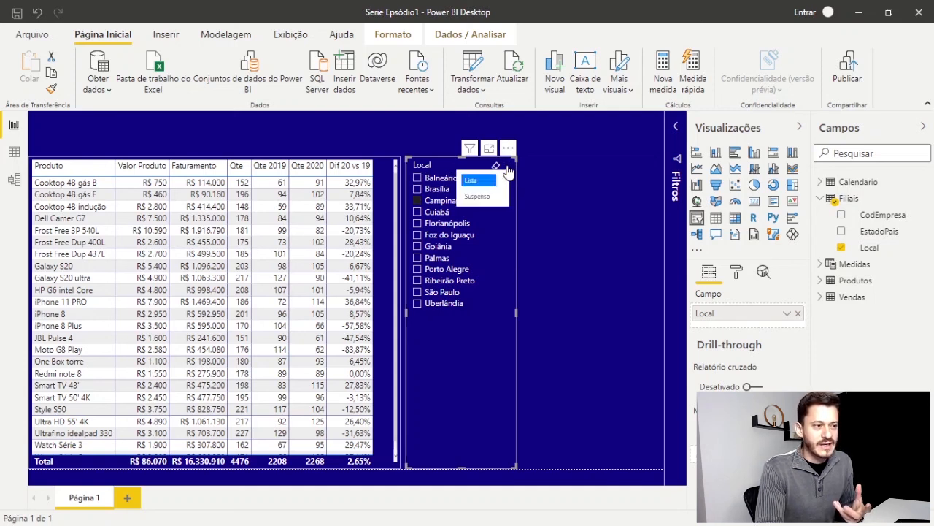
click(478, 197)
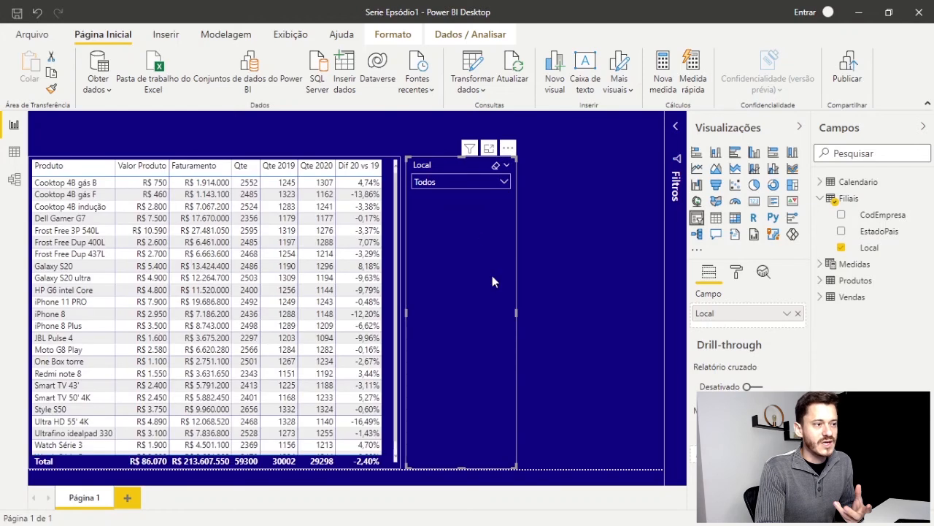
drag(466, 467, 466, 207)
Expand and collapse the Local slicer's dropdown to examine how its list of locations is displayed
click(502, 183)
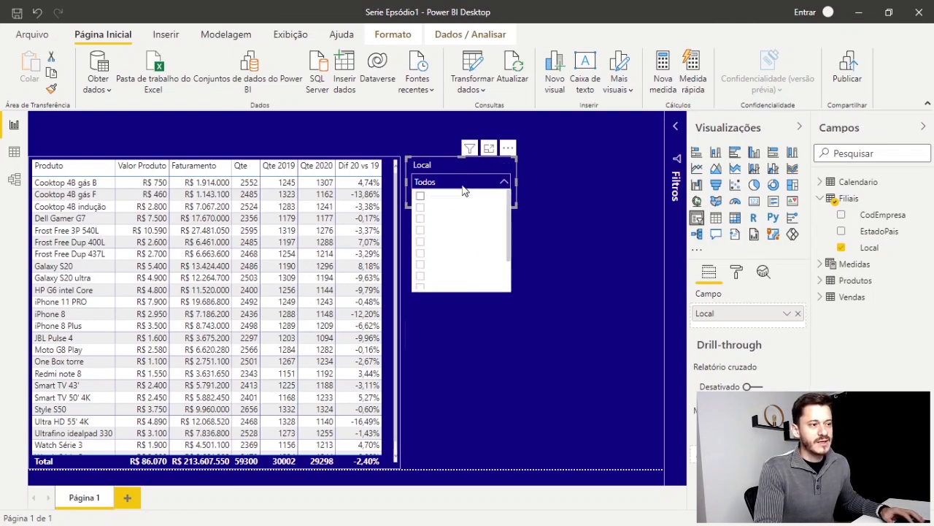
click(493, 184)
click(494, 185)
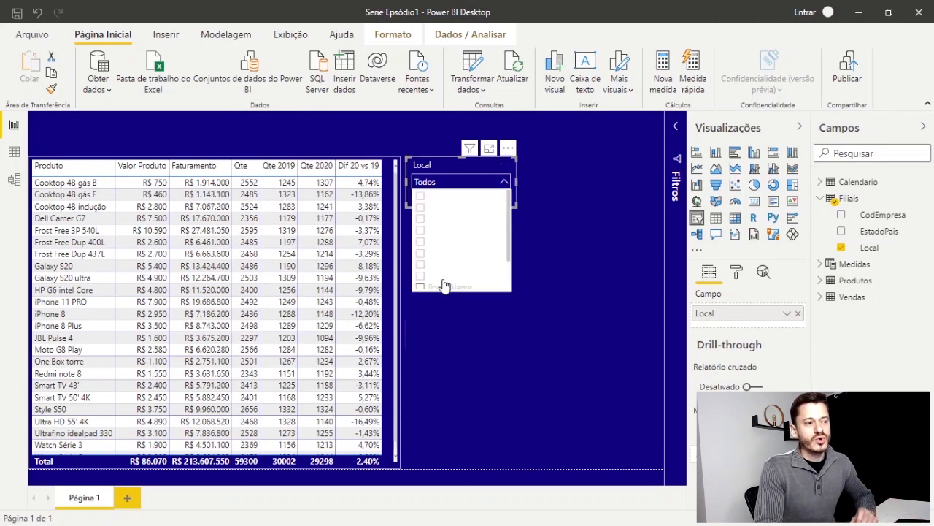
click(491, 184)
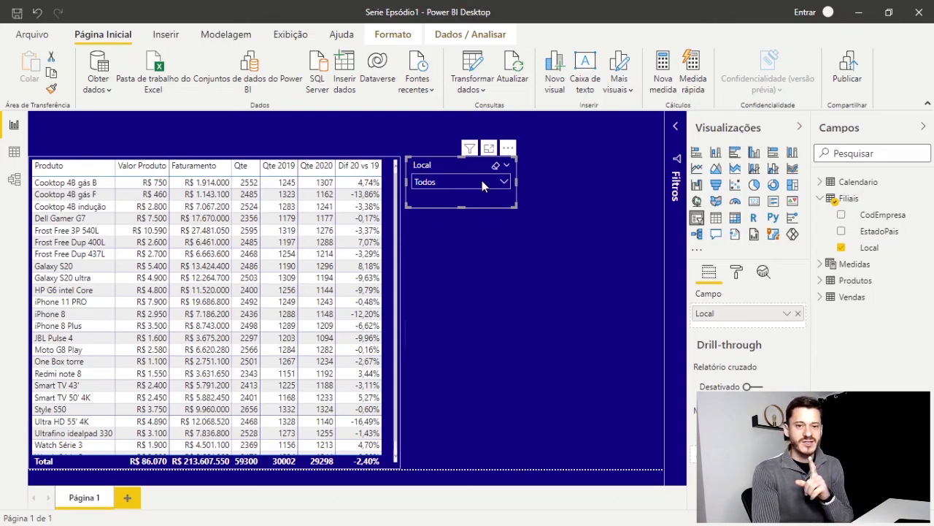
click(482, 184)
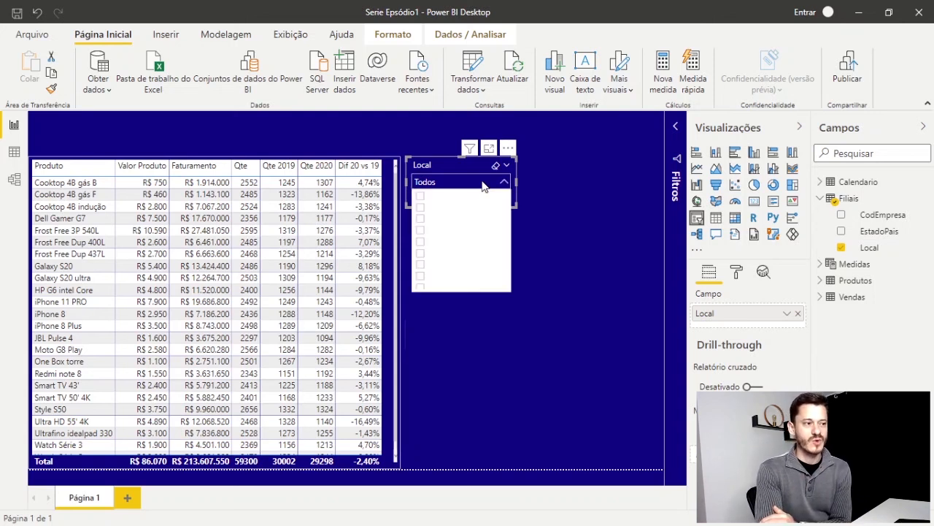
click(427, 247)
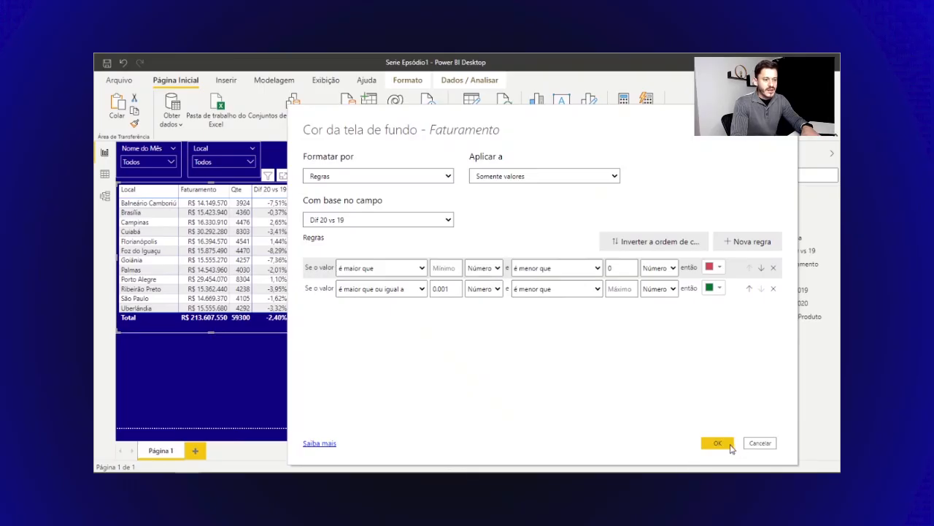
Apply the Faturamento background colour rules based on Dif 20 vs 19, with red below 0 and green from 0.001
click(730, 444)
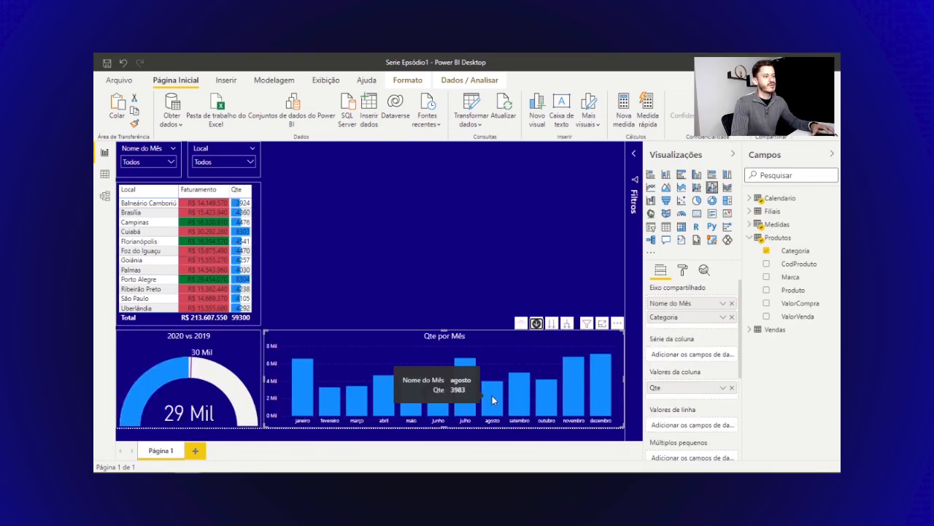
click(492, 395)
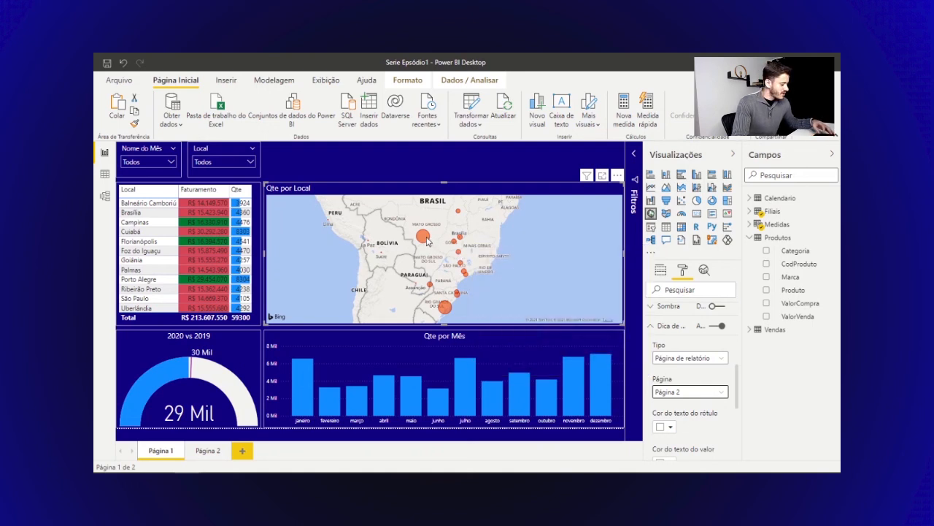
mouse_move(427, 239)
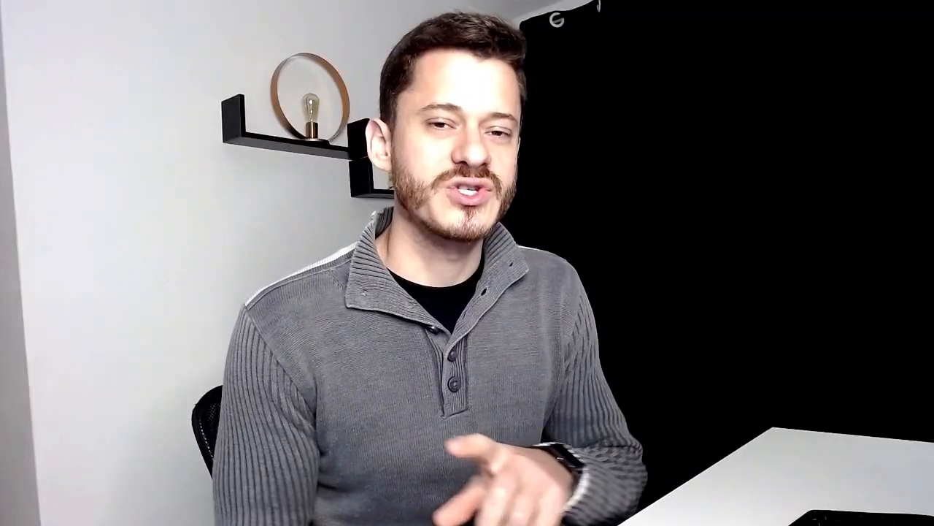